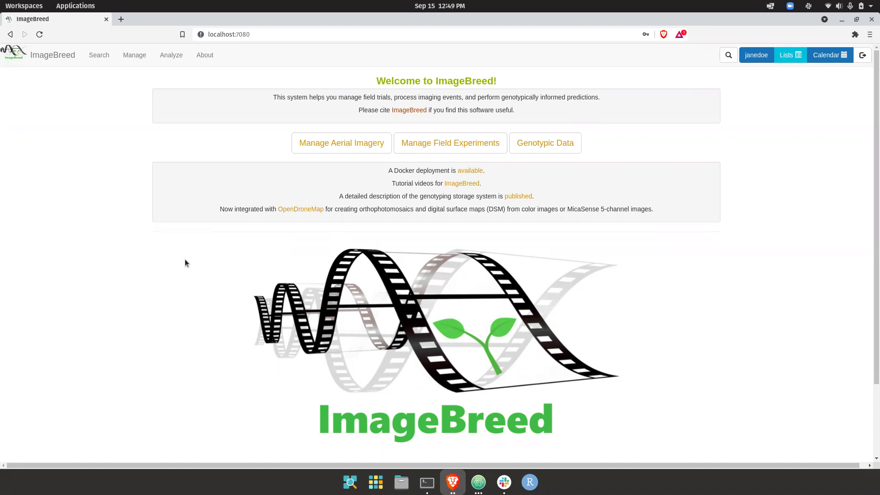
- Read the ImageBreed version line in the page footer, then open the Manage menu
scroll(185, 260, down, 3)
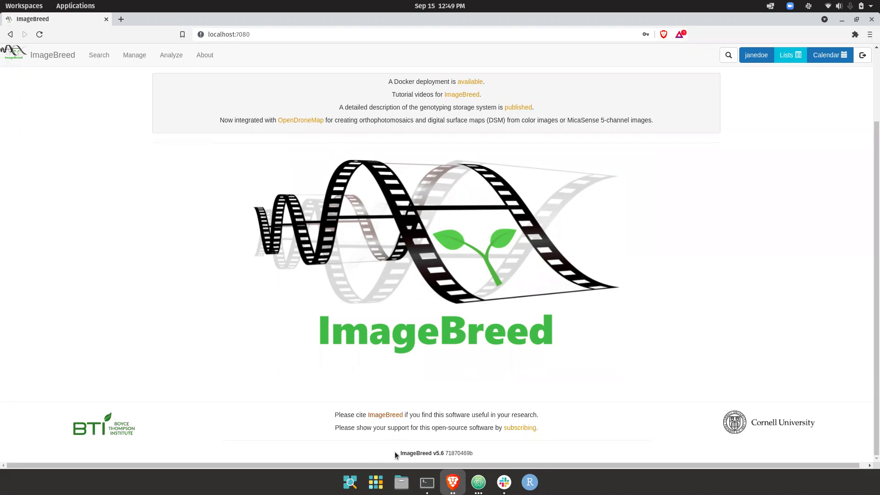
drag(398, 455, 478, 450)
click(409, 449)
scroll(358, 306, up, 2)
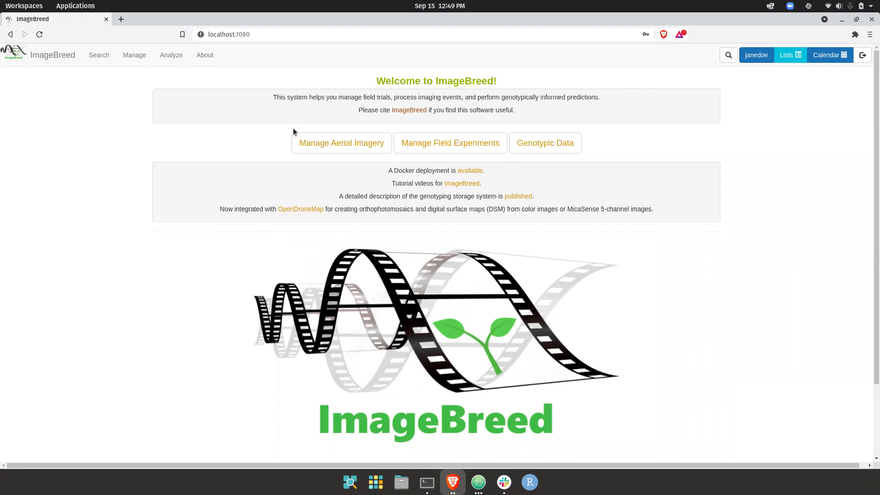
click(135, 60)
- Open Manage > Aerial Imagery, expand IthacaHelfer2021, and briefly expand its RawMicasense_09052021 event
click(162, 82)
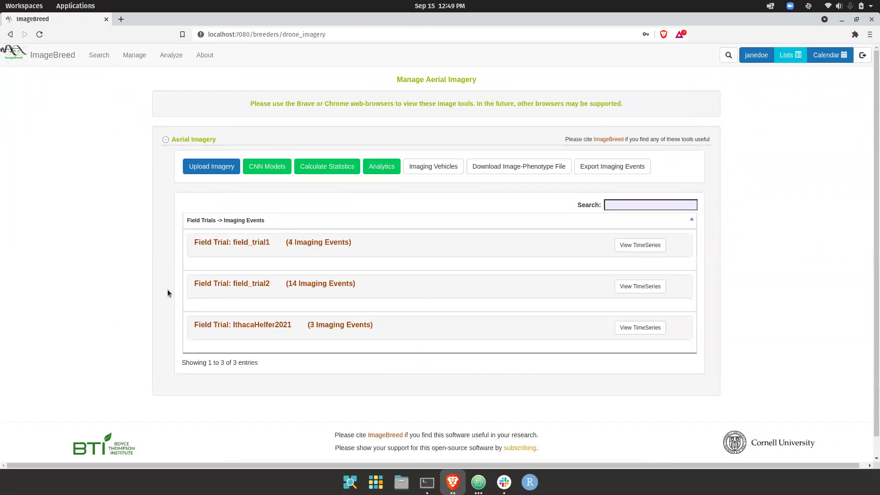
click(234, 326)
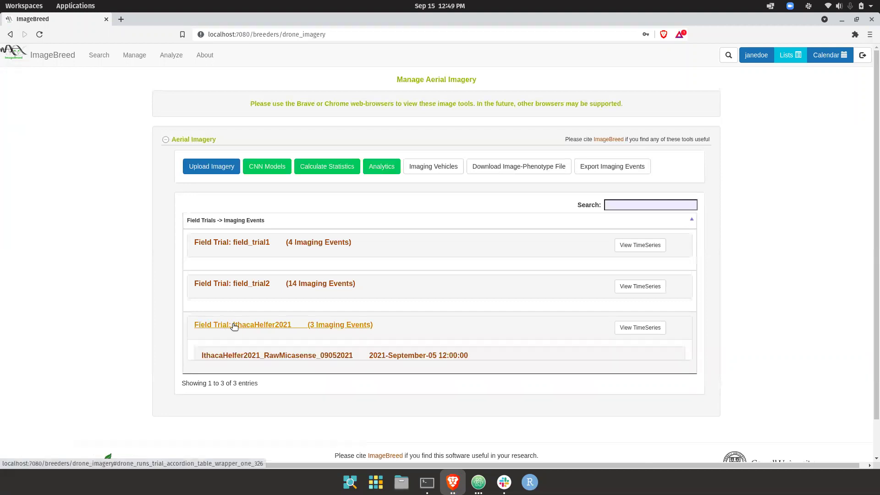
scroll(169, 329, down, 3)
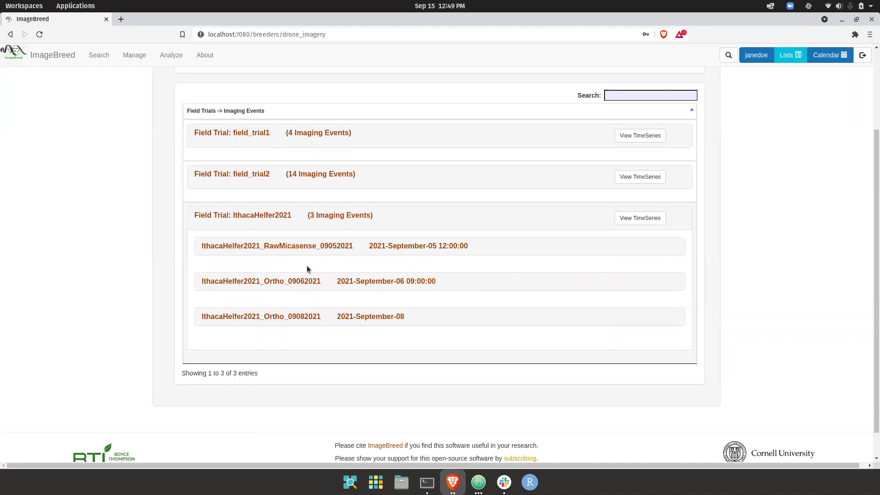
click(314, 250)
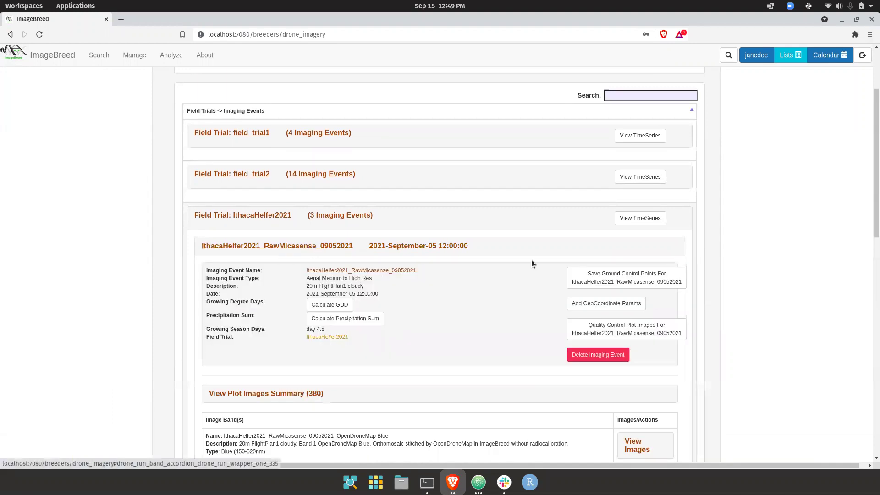
click(323, 246)
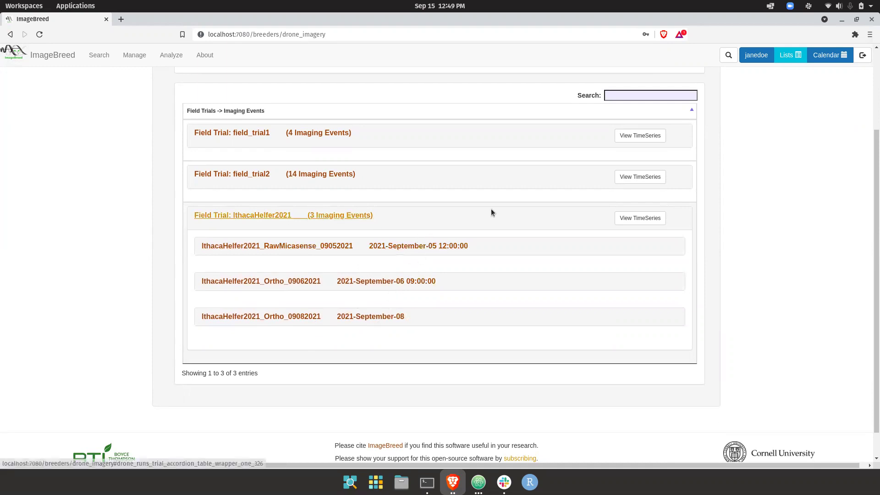
- Open View TimeSeries for IthacaHelfer2021 and browse the September-05 image with plot polygons
click(624, 222)
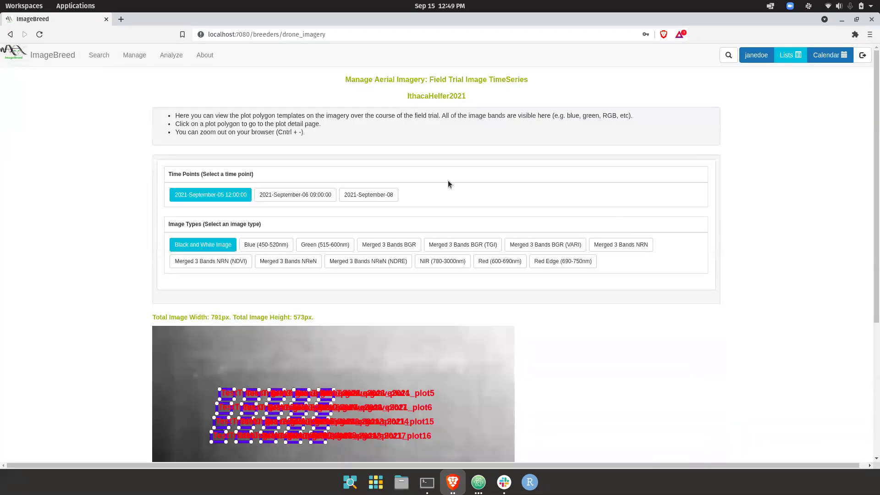
click(226, 195)
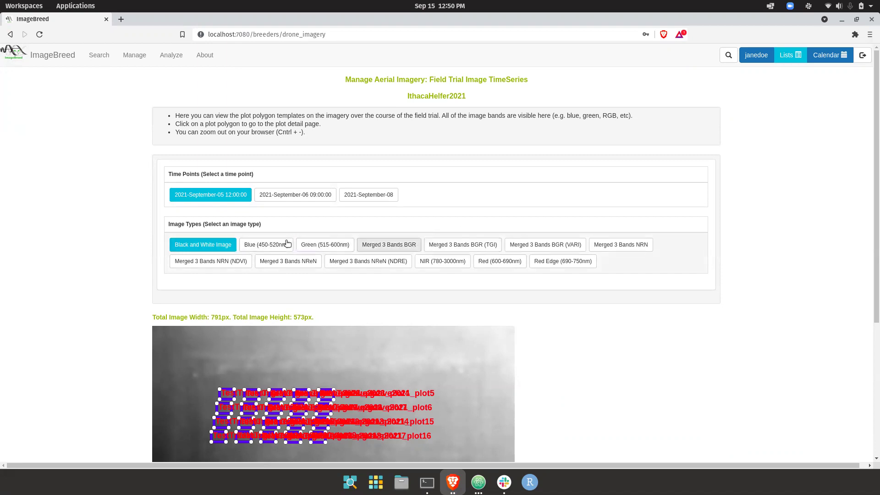
scroll(232, 285, down, 1)
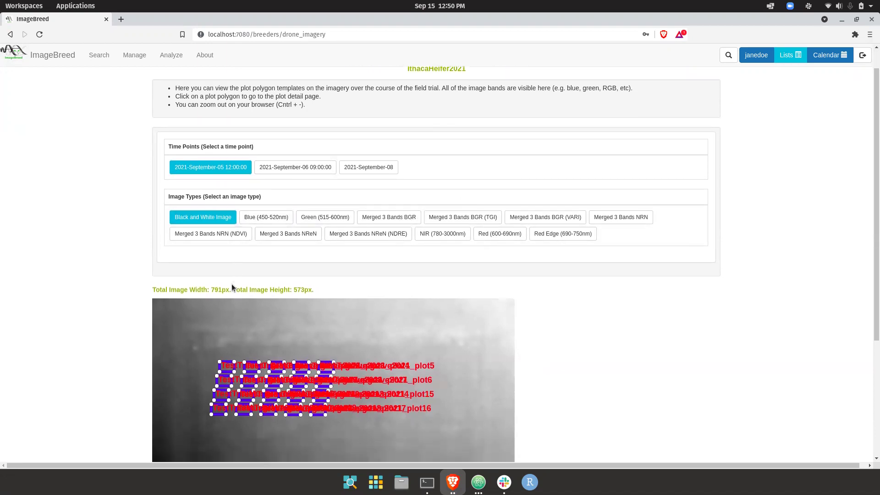
scroll(232, 285, up, 1)
scroll(232, 287, down, 4)
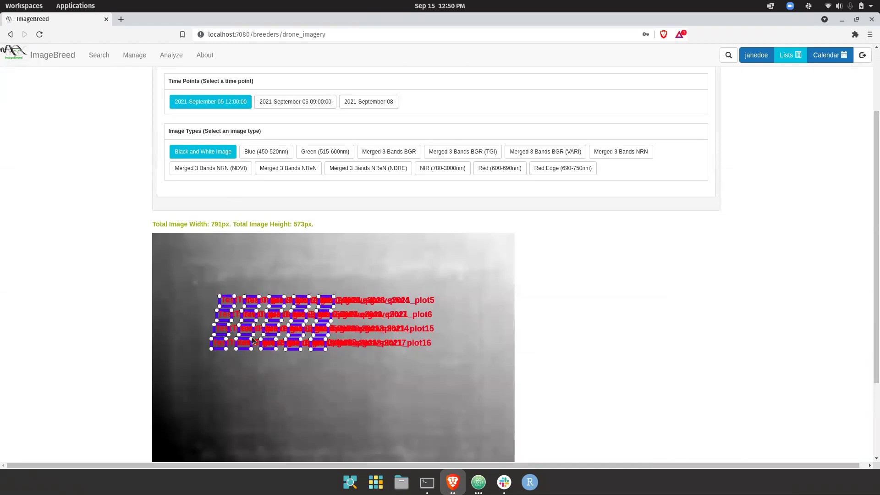
scroll(286, 311, up, 4)
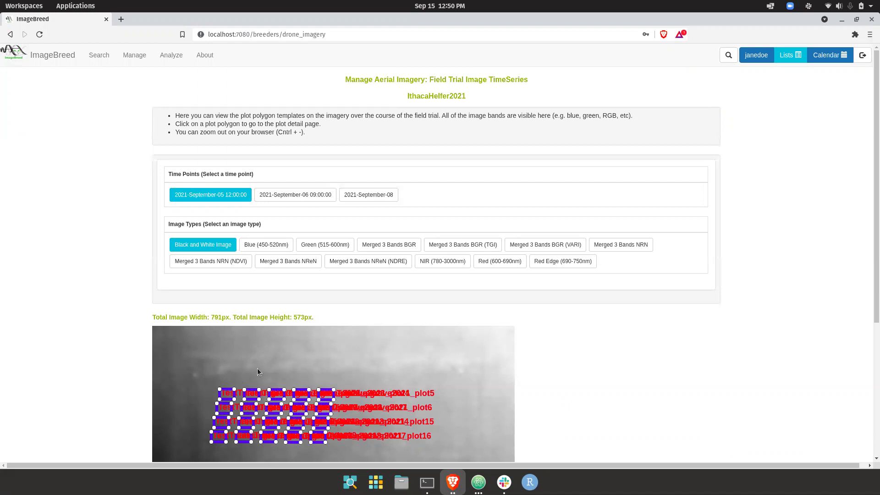
scroll(345, 359, down, 4)
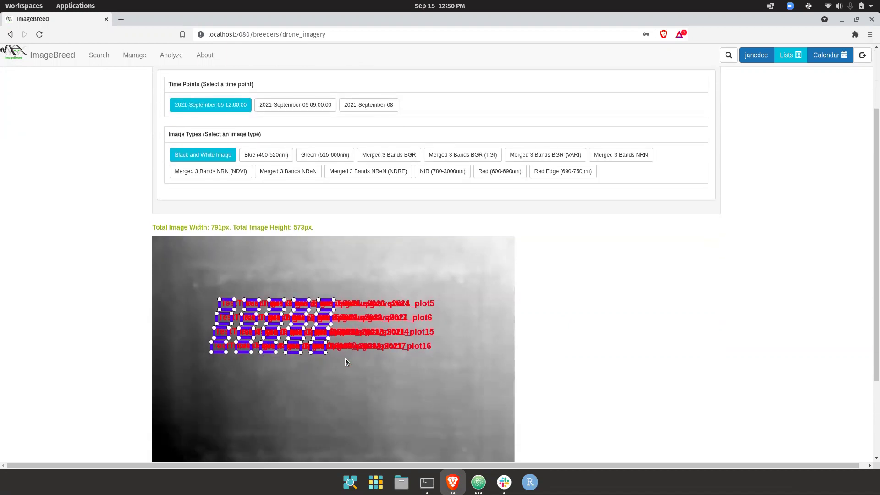
scroll(287, 320, up, 4)
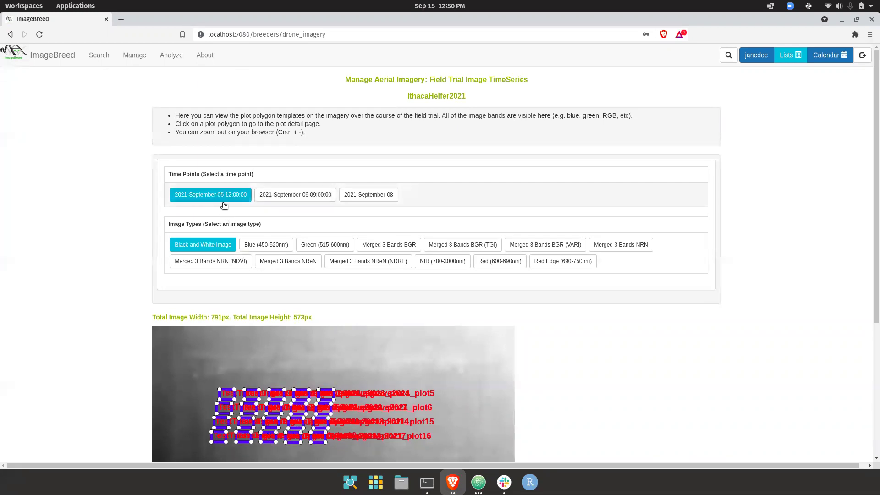
- View the September-06 imagery in the NIR, Merged 3 Bands BGR and Red Edge bands
click(321, 199)
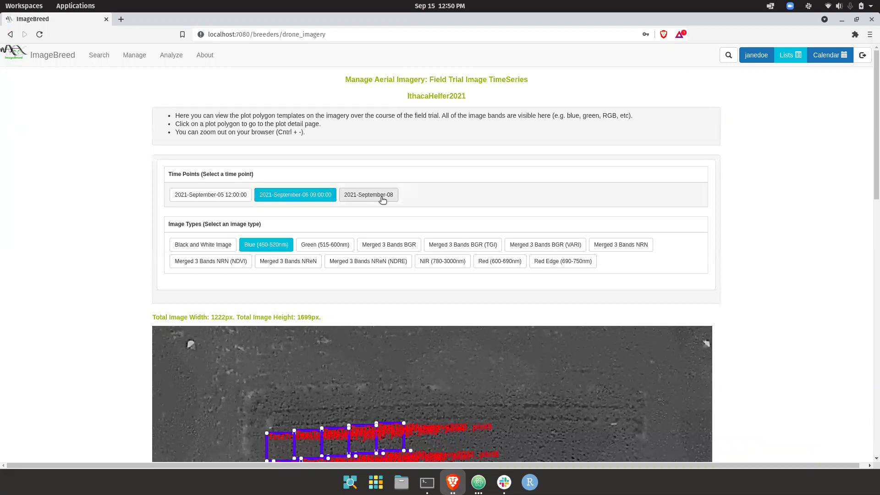
scroll(383, 201, down, 2)
scroll(383, 200, up, 2)
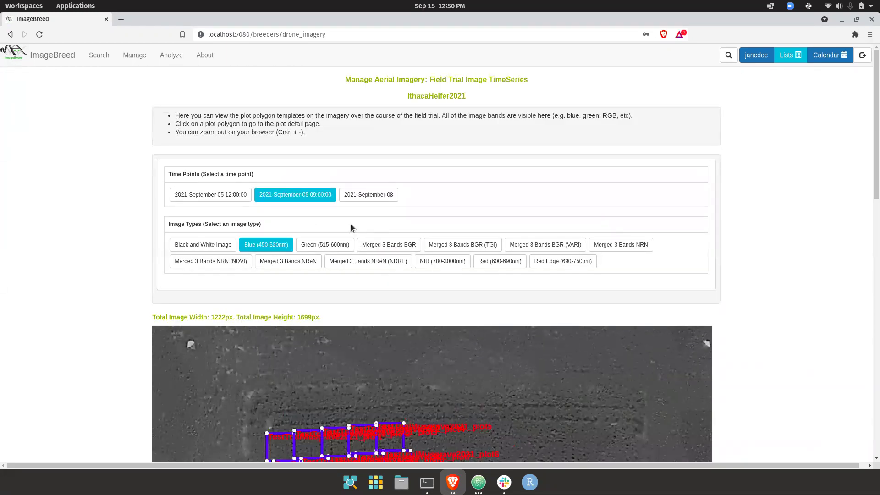
scroll(350, 224, down, 1)
scroll(350, 224, up, 1)
scroll(350, 225, down, 2)
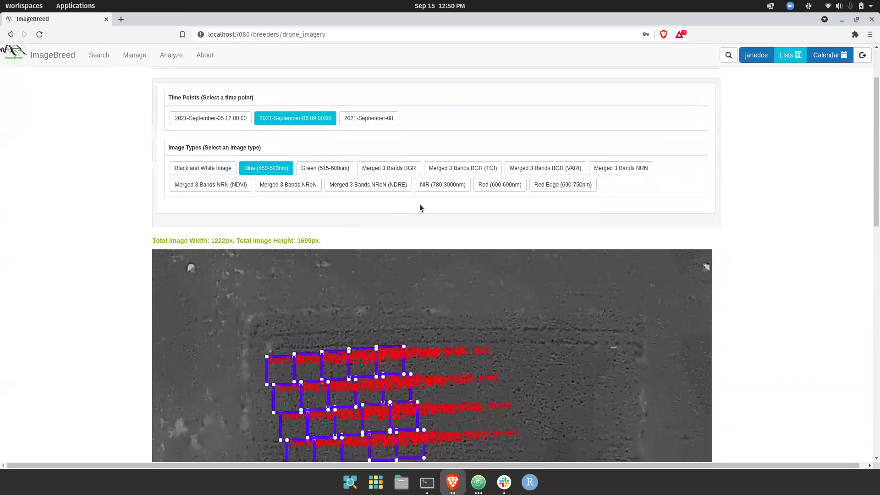
click(438, 187)
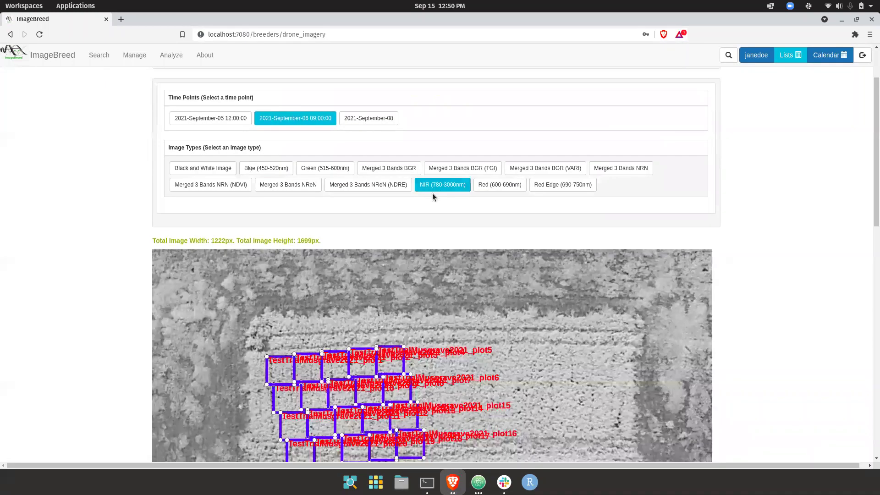
click(399, 169)
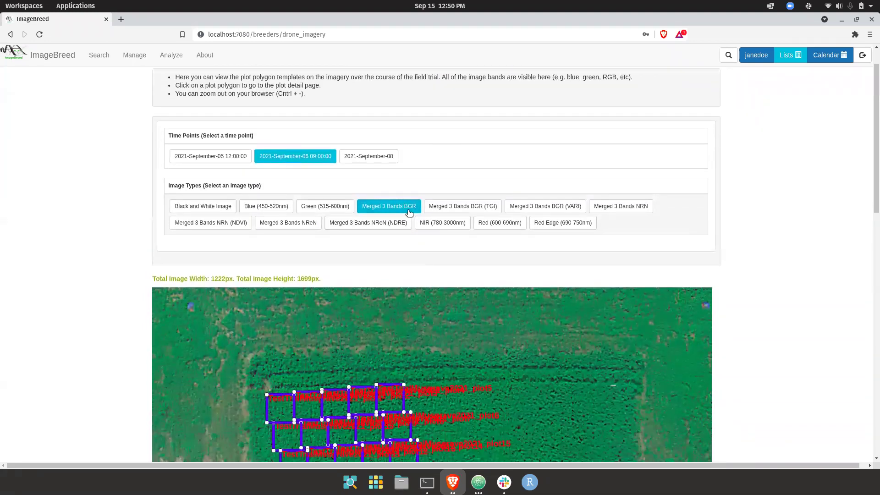
click(457, 230)
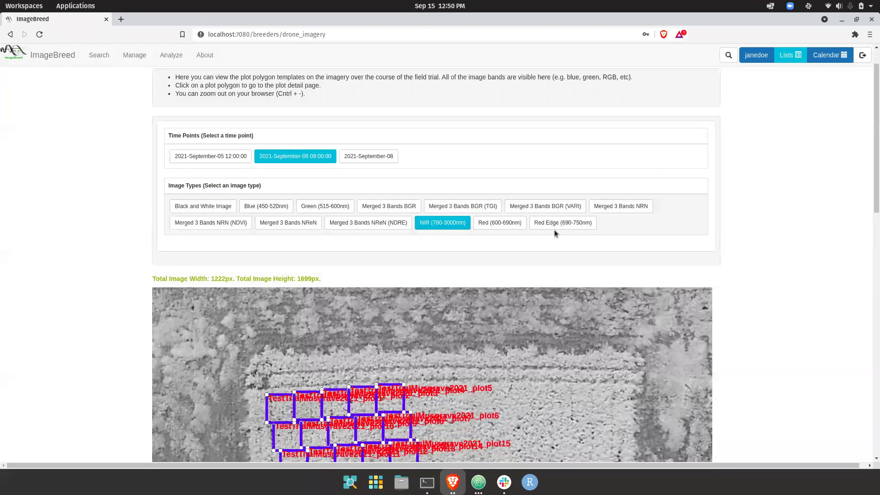
click(546, 223)
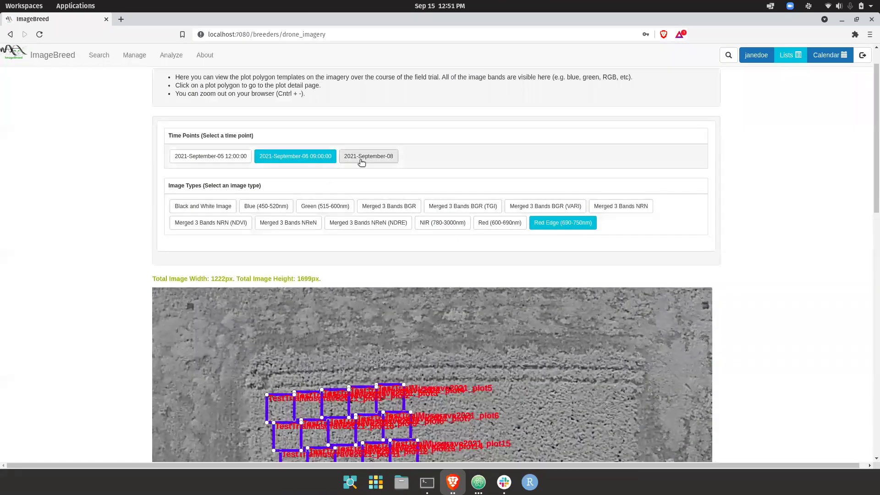
- Step through the September-08 and September-06 imagery to September-05, then reset page zoom with Ctrl+0
click(360, 161)
scroll(315, 169, down, 8)
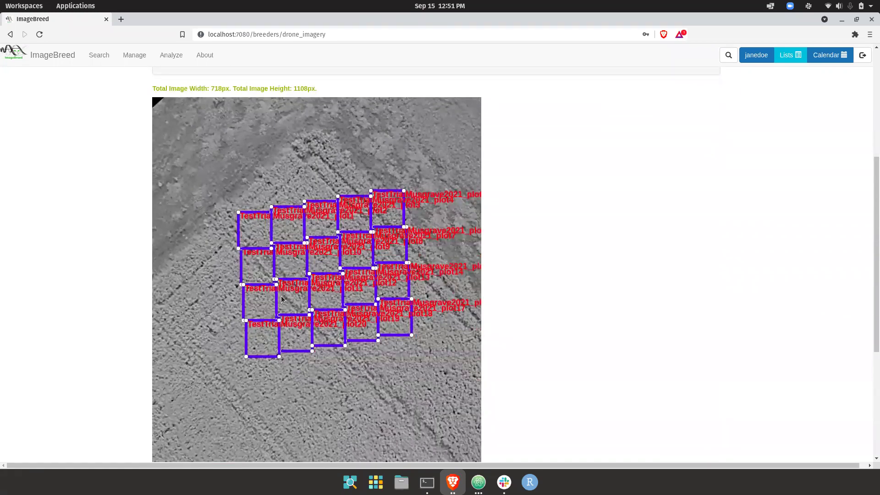
scroll(282, 299, up, 5)
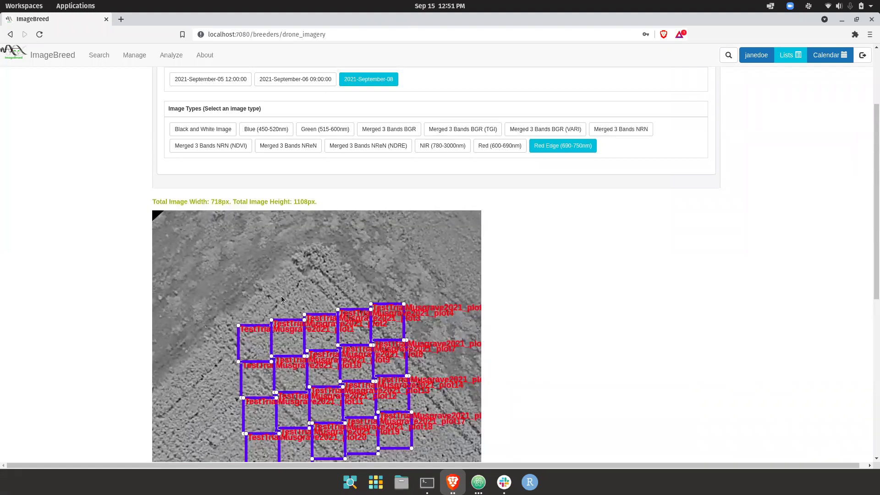
scroll(284, 298, up, 5)
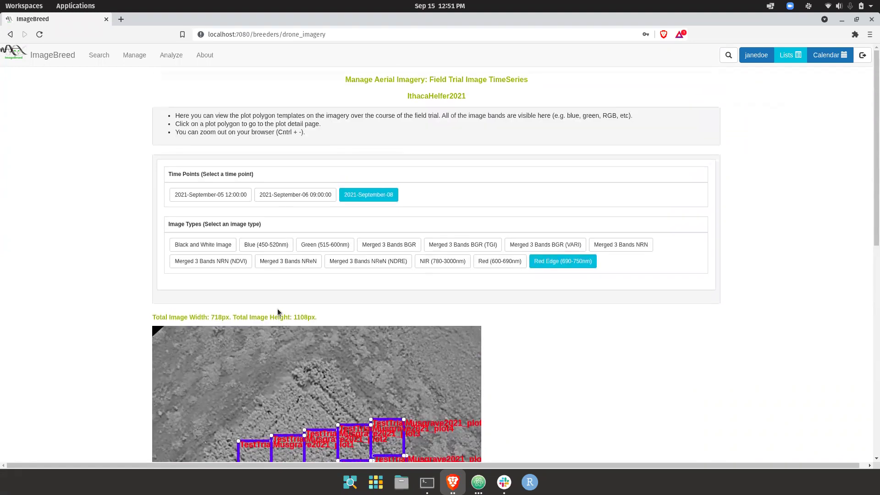
click(296, 193)
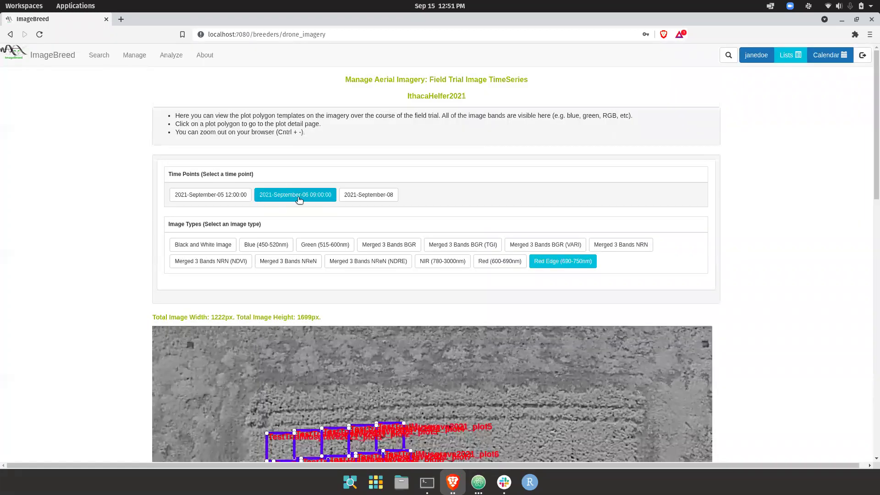
click(211, 195)
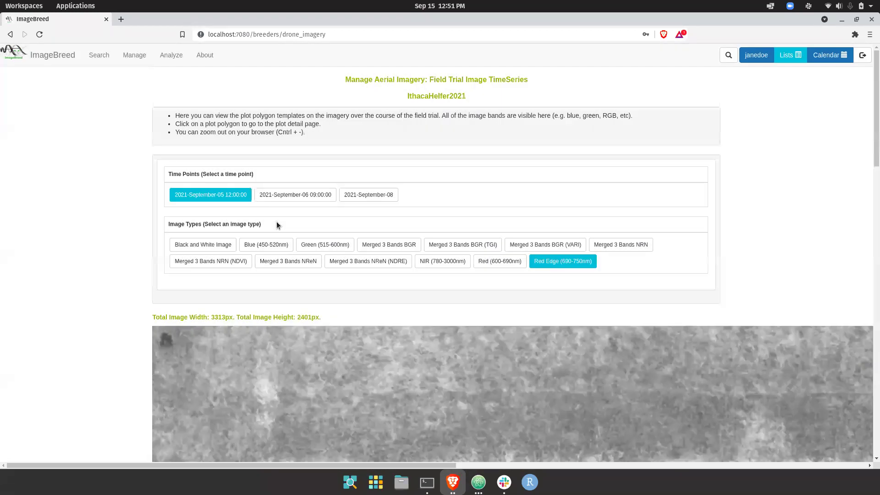
scroll(277, 222, down, 10)
scroll(276, 225, down, 3)
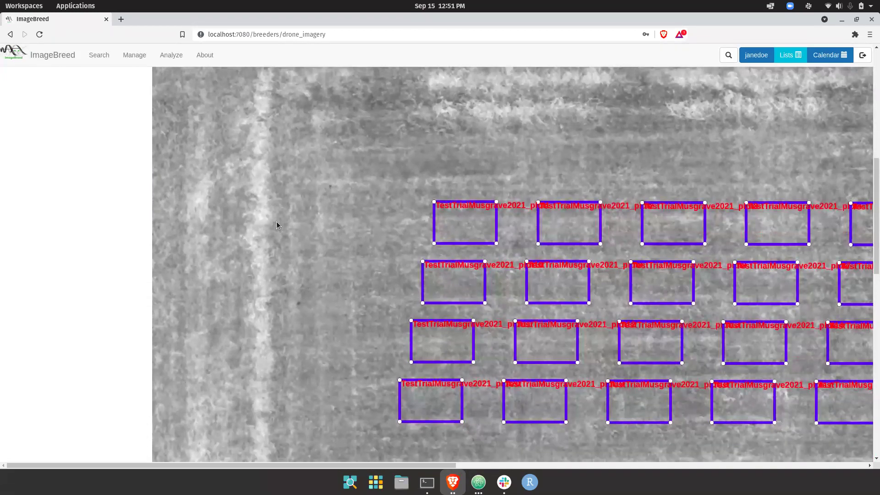
ctrl+scroll(277, 222, down, 3)
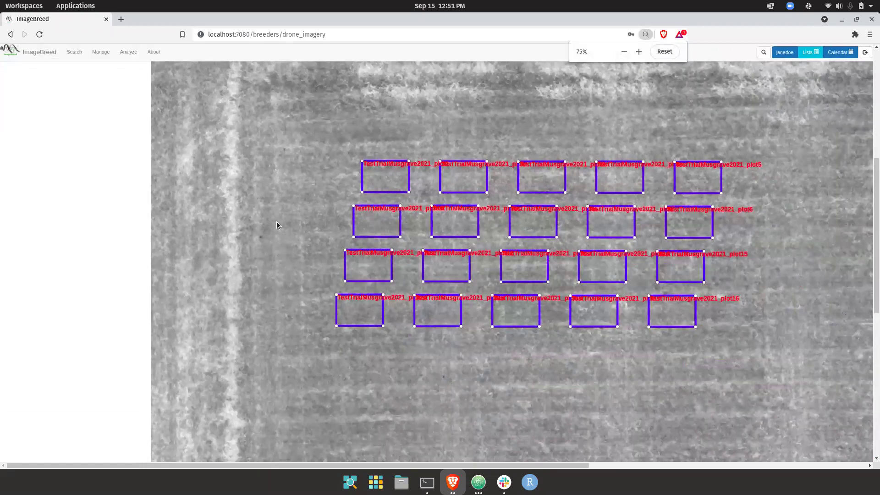
ctrl+scroll(276, 221, down, 2)
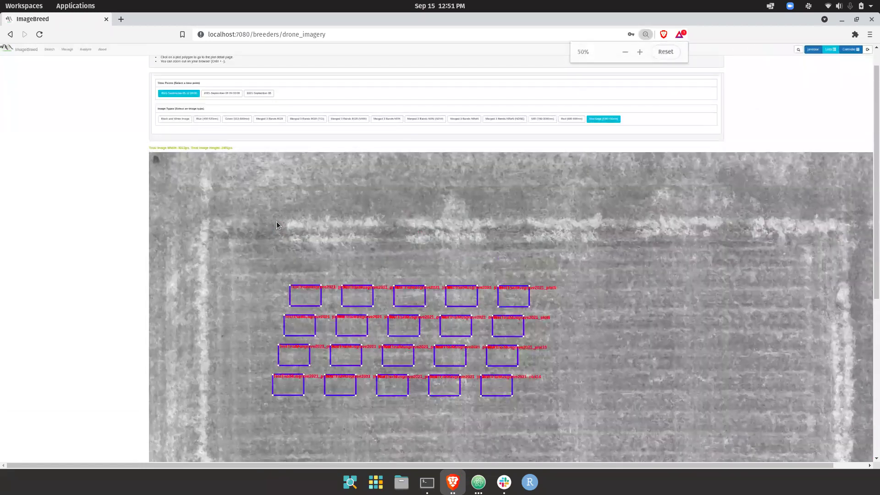
scroll(276, 224, up, 1)
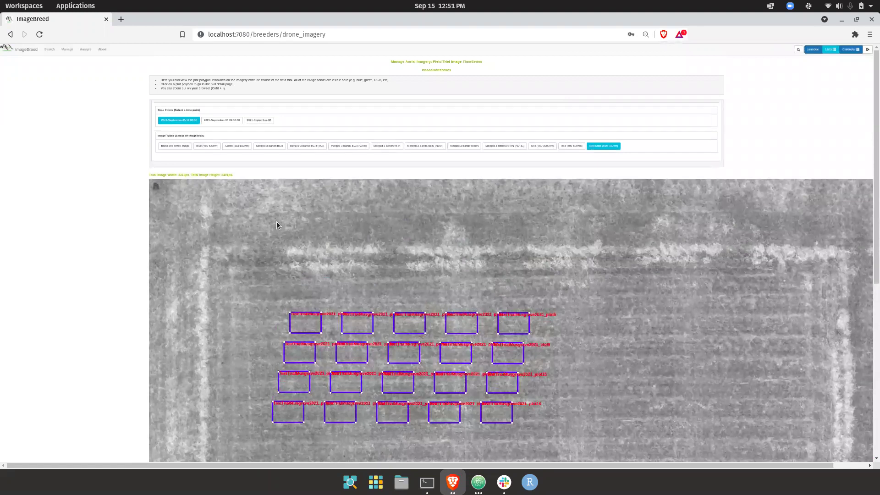
key(ctrl+0)
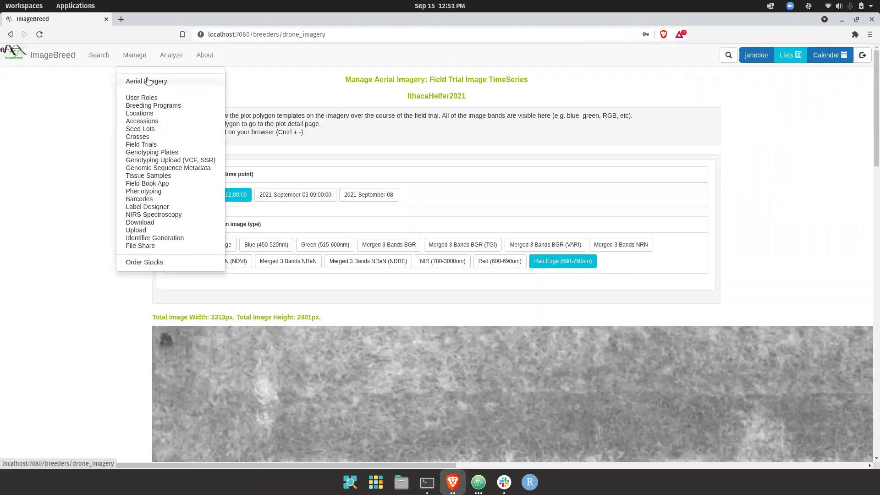
- Return to Aerial Imagery and expand IthacaHelfer2021's RawMicasense event and its Plot Images Summary
click(146, 80)
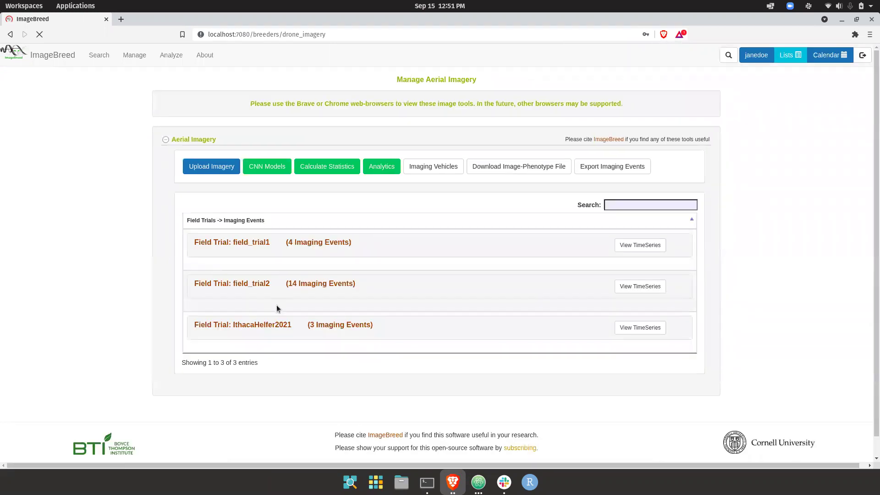
click(285, 325)
scroll(285, 324, down, 5)
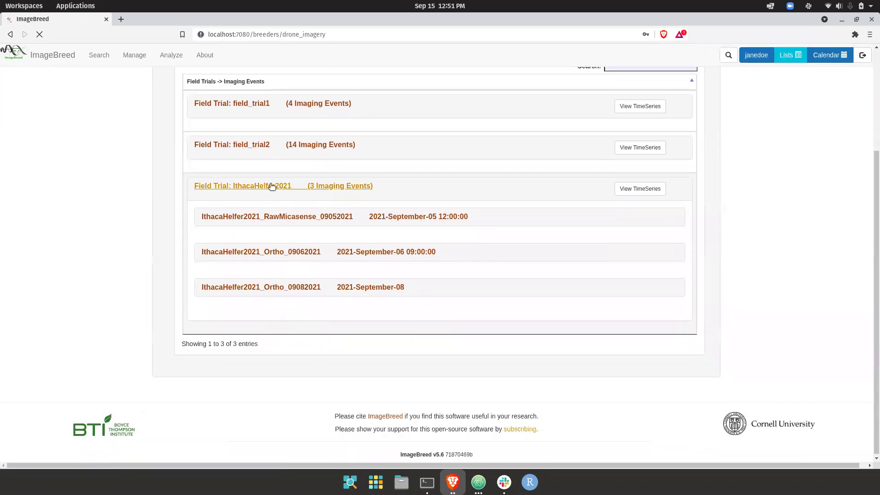
click(333, 217)
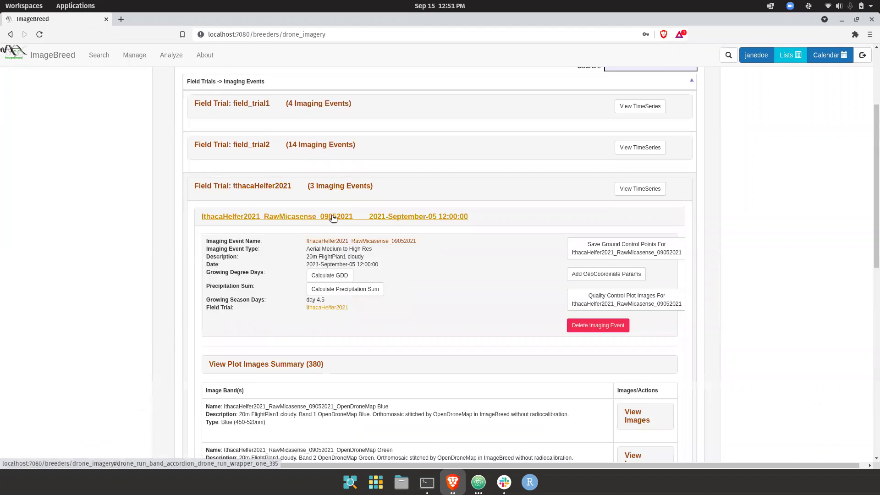
scroll(407, 255, down, 3)
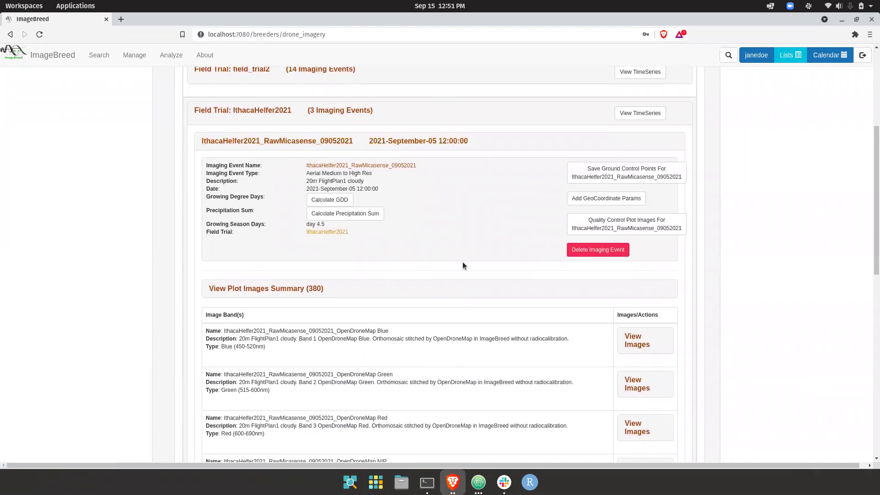
scroll(463, 264, down, 3)
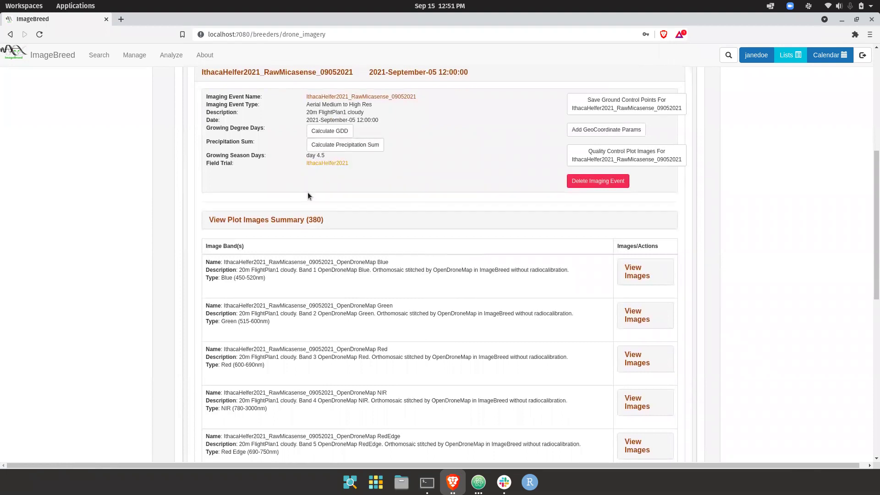
click(302, 221)
- Review the per-type plot image counts: 380 images across 19 types, 20 each
scroll(301, 254, down, 4)
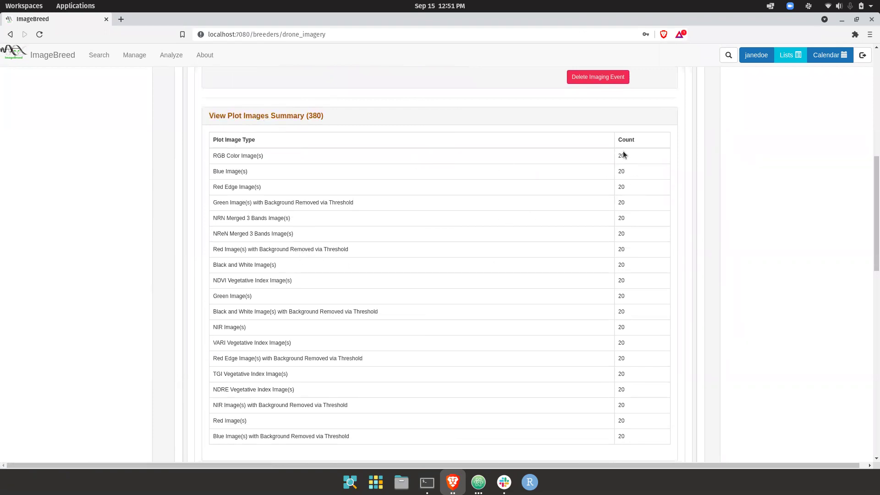
drag(628, 153, 601, 328)
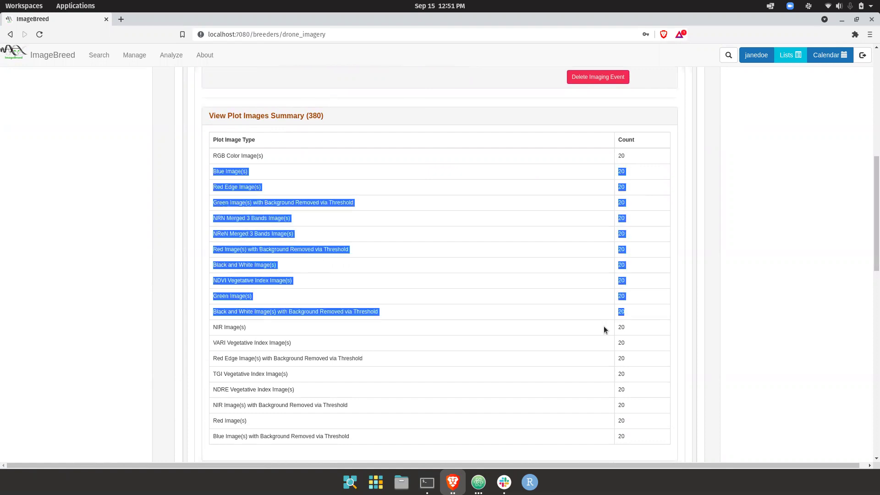
click(601, 328)
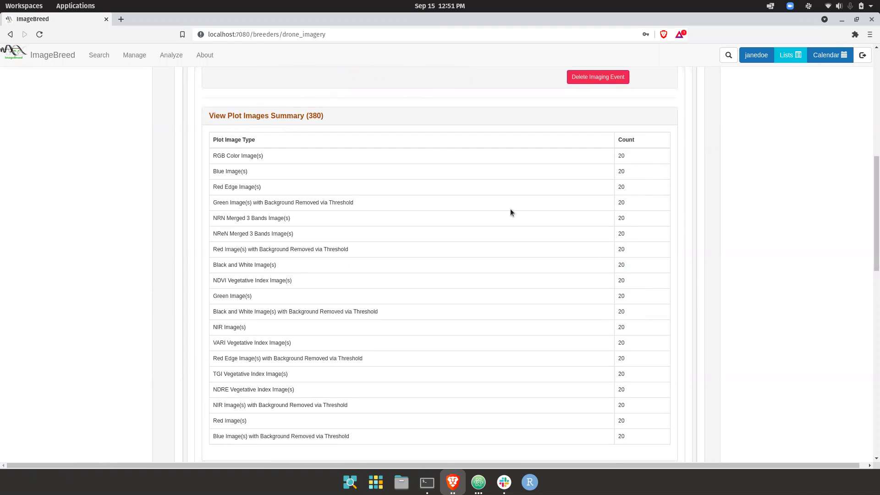
scroll(265, 203, down, 1)
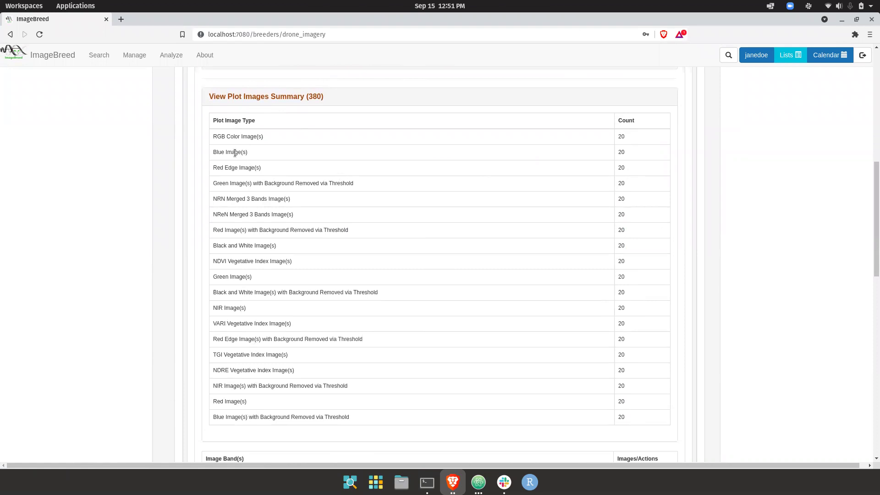
scroll(235, 153, up, 1)
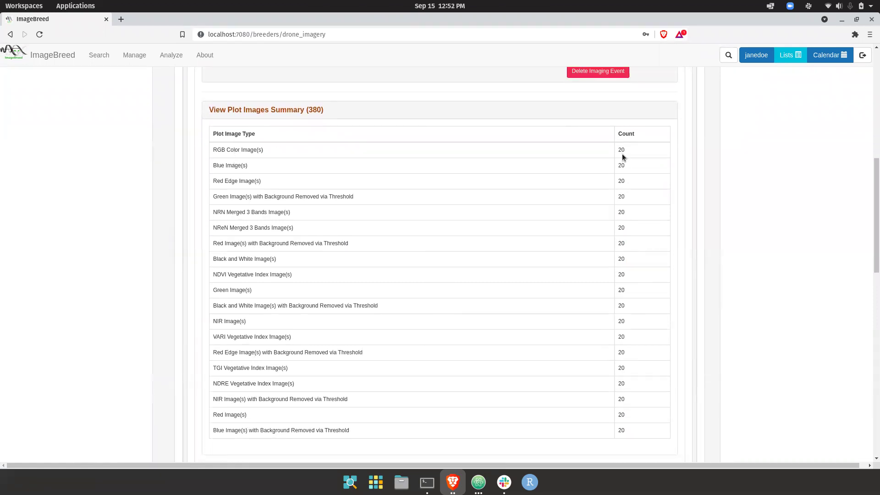
drag(626, 144, 601, 280)
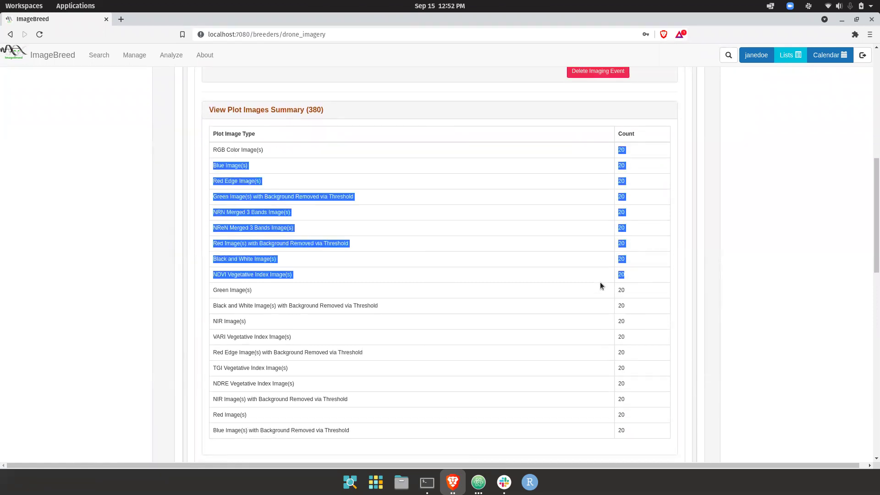
click(601, 282)
- Collapse the plot images summary back to the band list and highlight the NIR band's description
scroll(405, 232, up, 3)
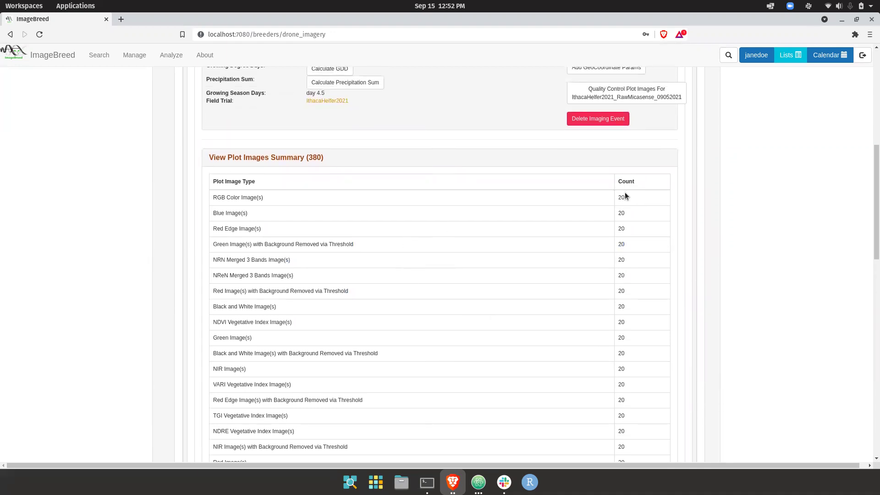
drag(623, 199, 618, 221)
click(618, 221)
click(292, 161)
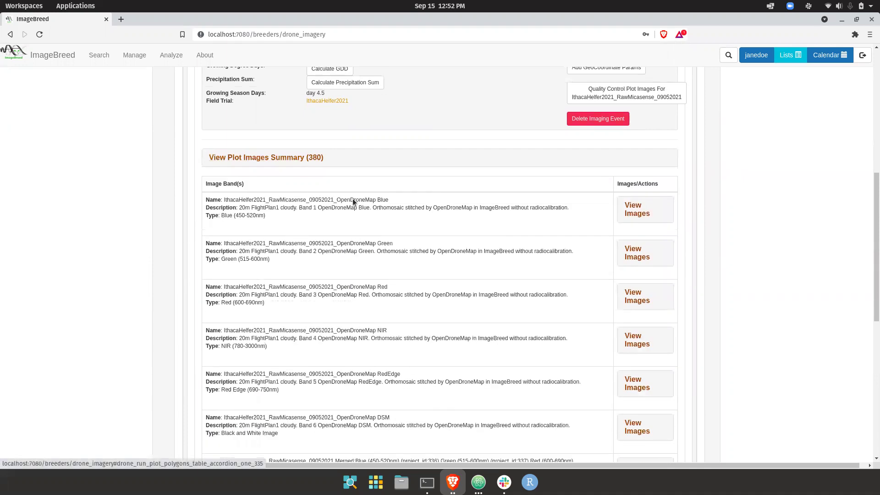
scroll(375, 212, down, 2)
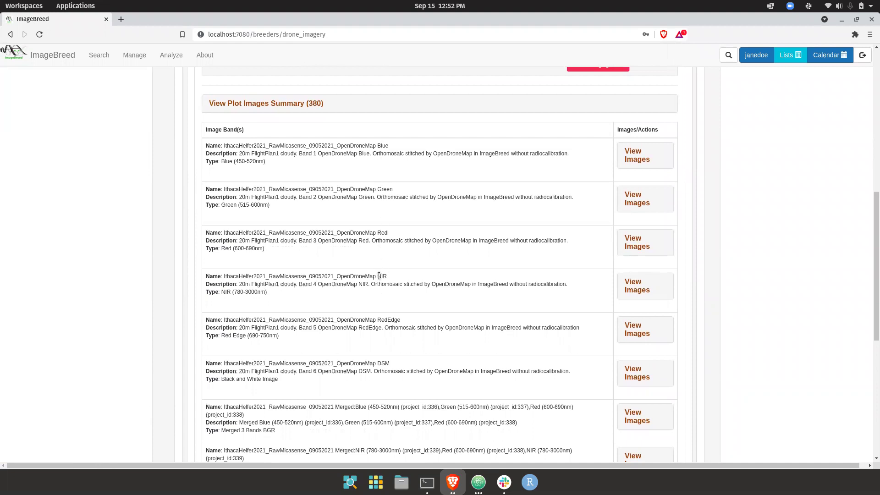
drag(218, 290, 288, 287)
- Load the NIR band's images and scroll past the stitched, rotated and cropped stages
click(630, 281)
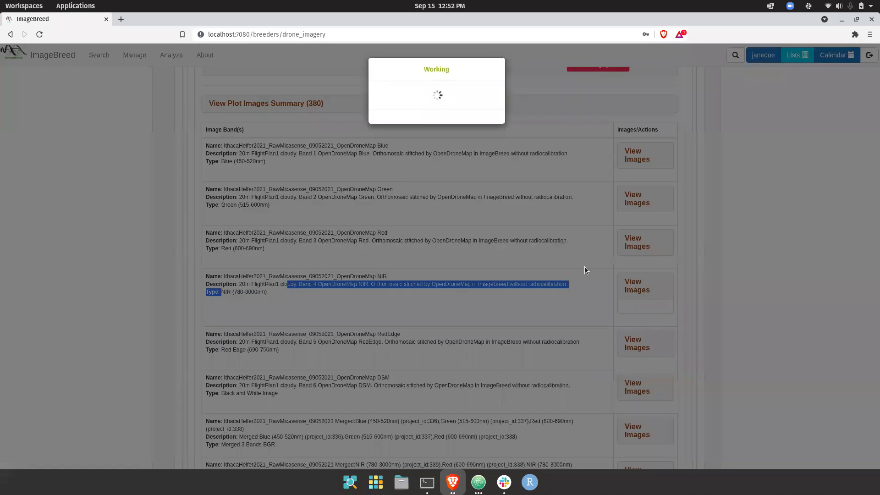
scroll(585, 269, down, 3)
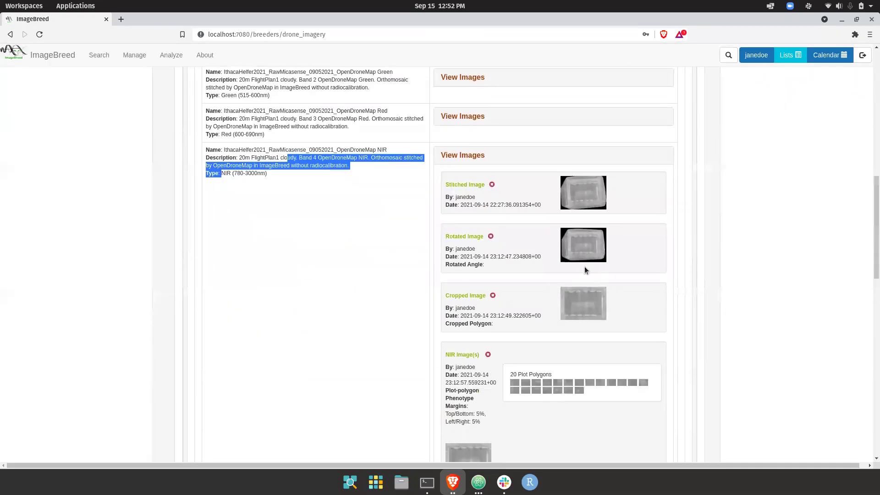
click(407, 186)
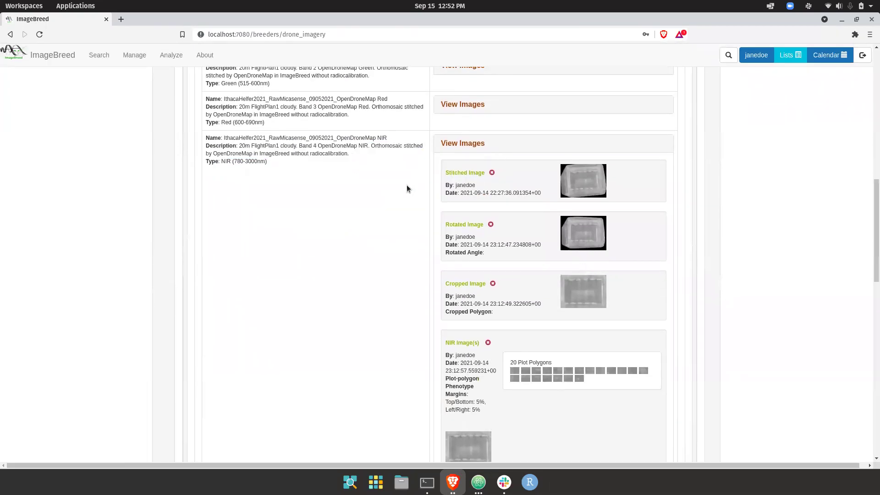
scroll(519, 202, down, 2)
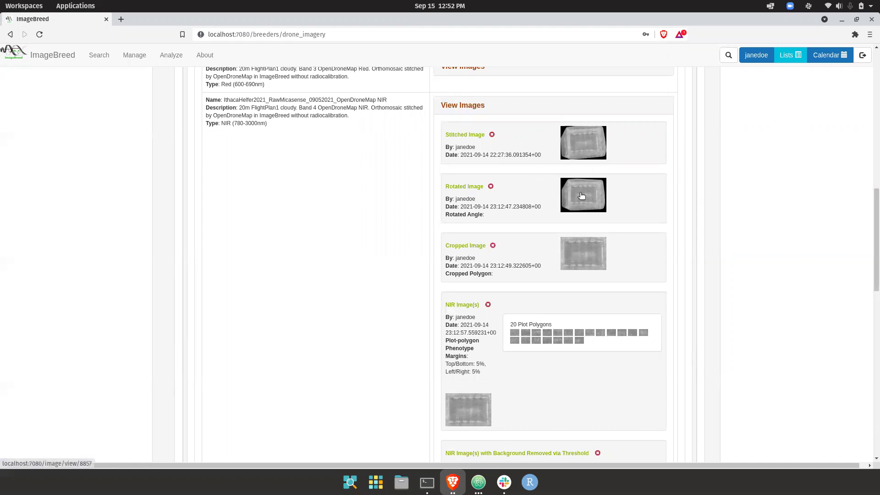
scroll(581, 196, down, 2)
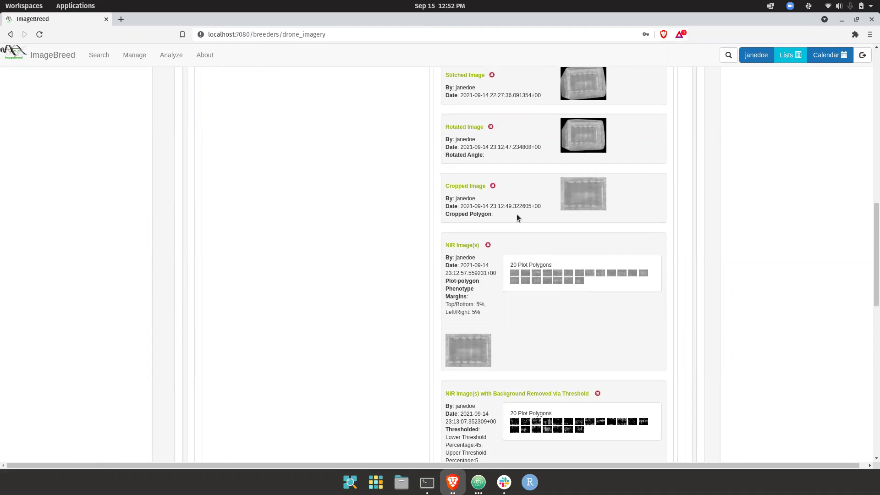
scroll(516, 214, down, 5)
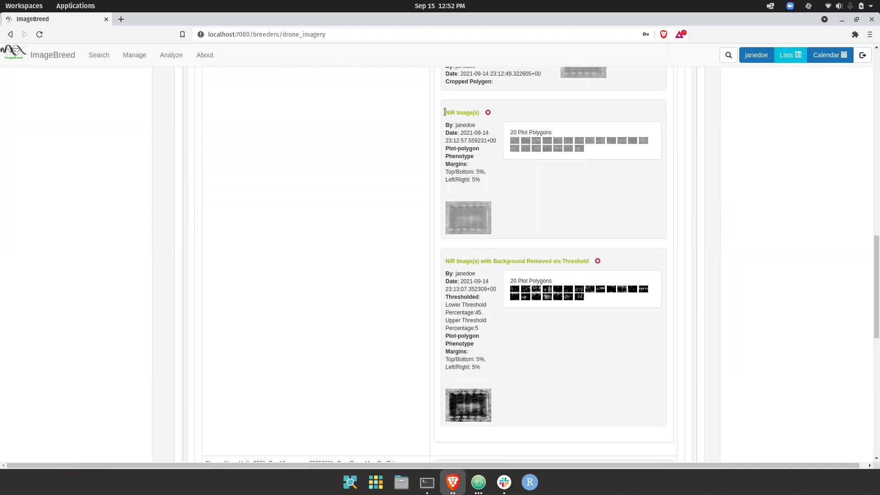
- Inspect the details of the 20 NIR plot-polygon images
drag(444, 113, 493, 188)
click(493, 188)
scroll(469, 127, up, 2)
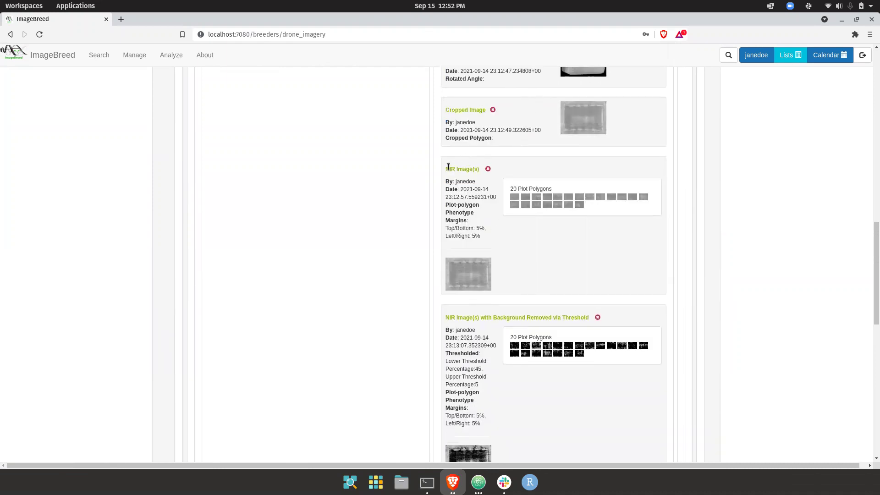
scroll(453, 202, down, 3)
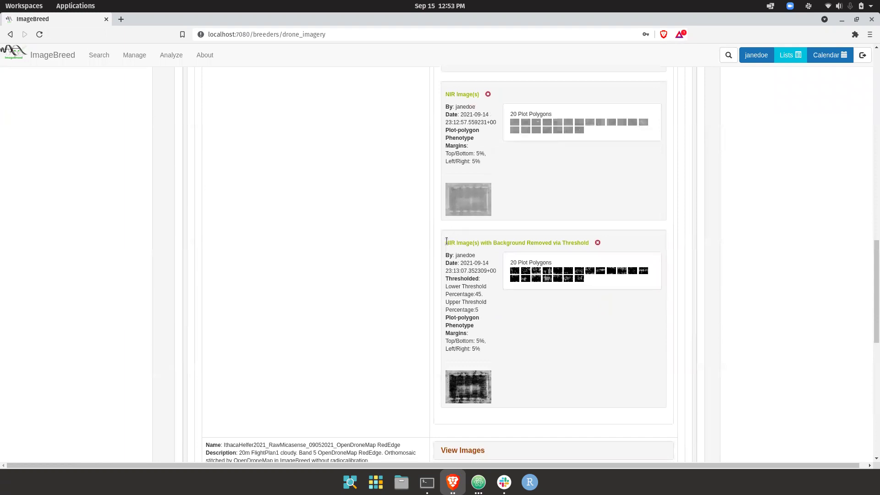
- Check the thresholded NIR section's lower and upper threshold percentages
drag(447, 241, 505, 332)
click(505, 332)
drag(447, 286, 483, 306)
click(483, 306)
scroll(477, 309, up, 2)
scroll(473, 314, up, 1)
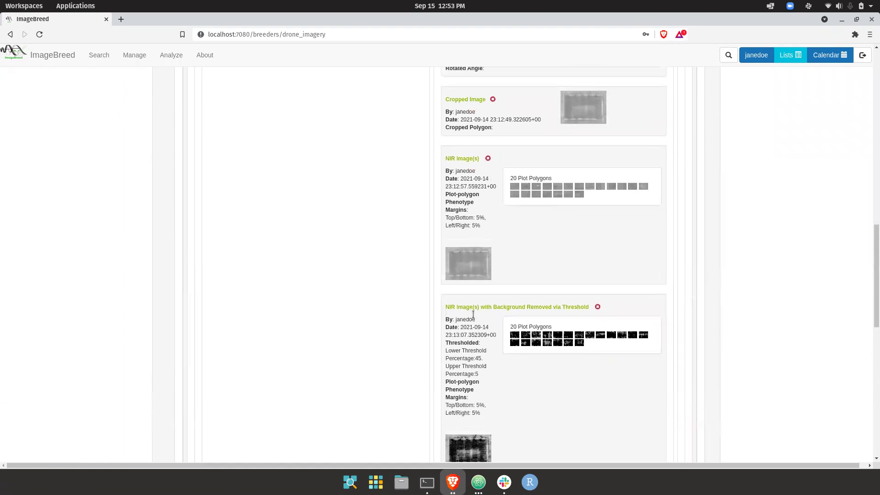
scroll(473, 315, down, 1)
scroll(472, 317, up, 1)
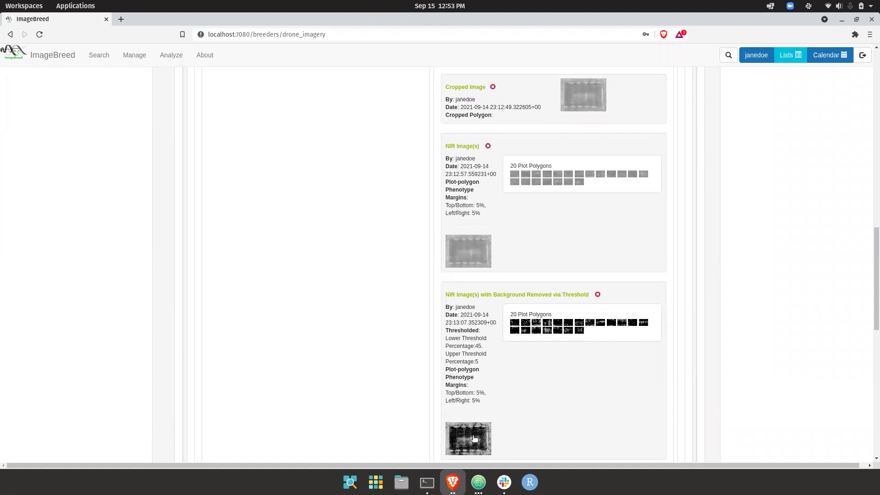
scroll(480, 356, up, 1)
scroll(480, 356, up, 1)
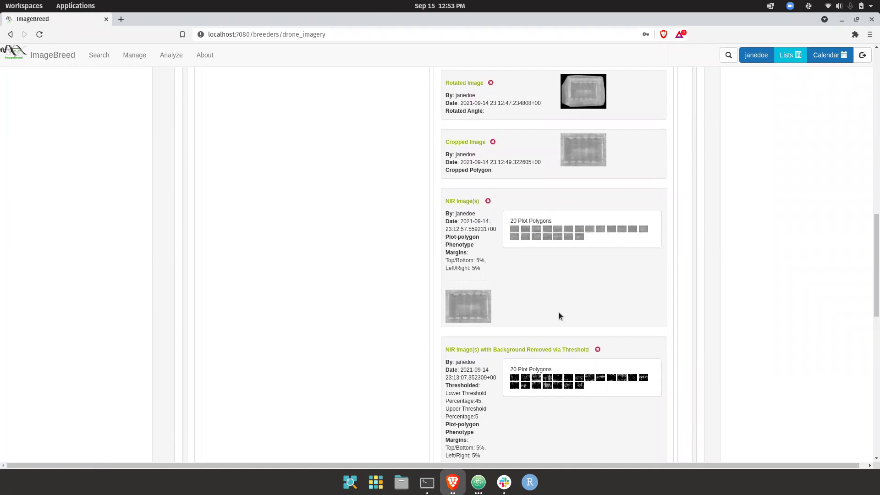
scroll(559, 316, down, 1)
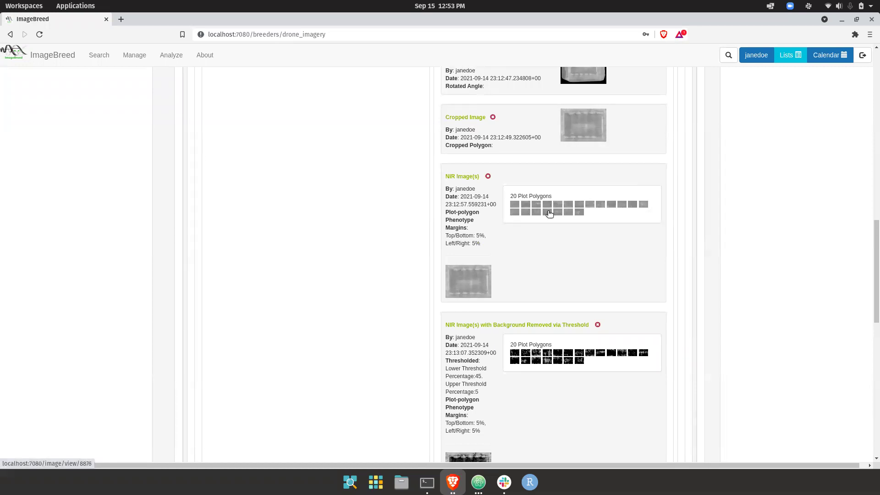
- Open one NIR plot-polygon image in a new tab and toggle it between large and medium size
click(550, 213)
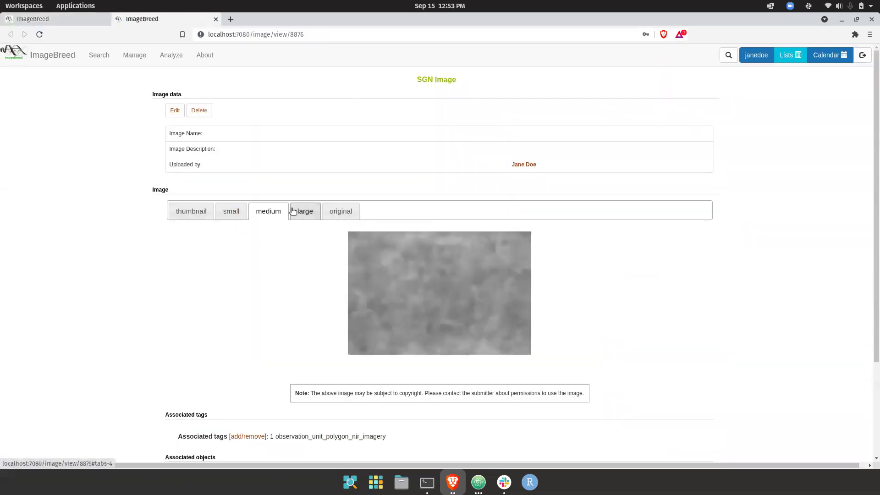
click(293, 211)
click(266, 211)
scroll(204, 246, down, 3)
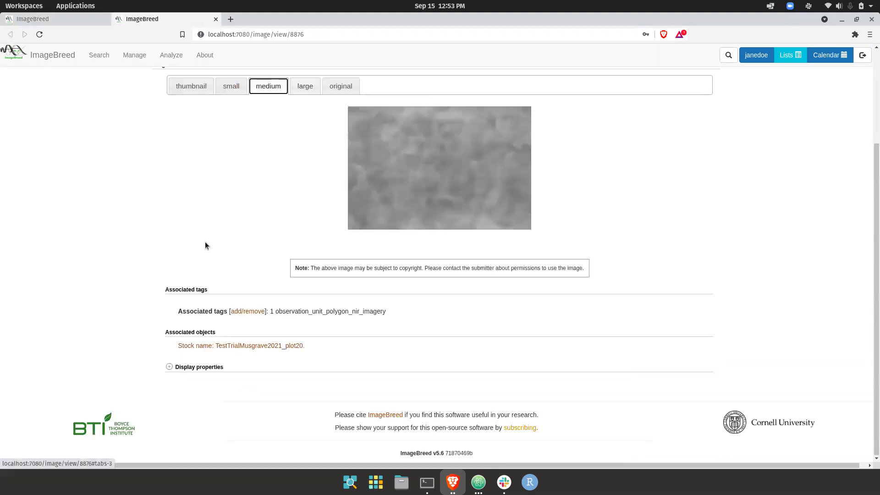
- Open plot TestTrialMusgrave2021_plot20's page and reveal all 53 of its images
click(260, 343)
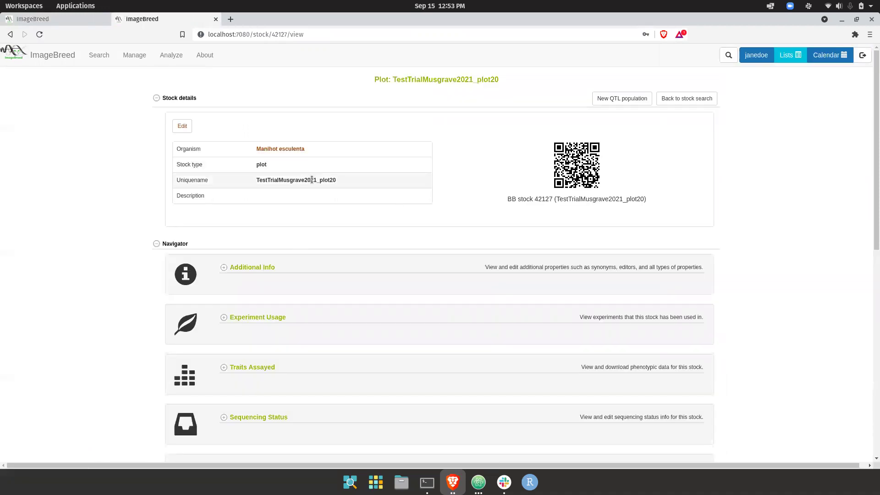
scroll(400, 109, down, 2)
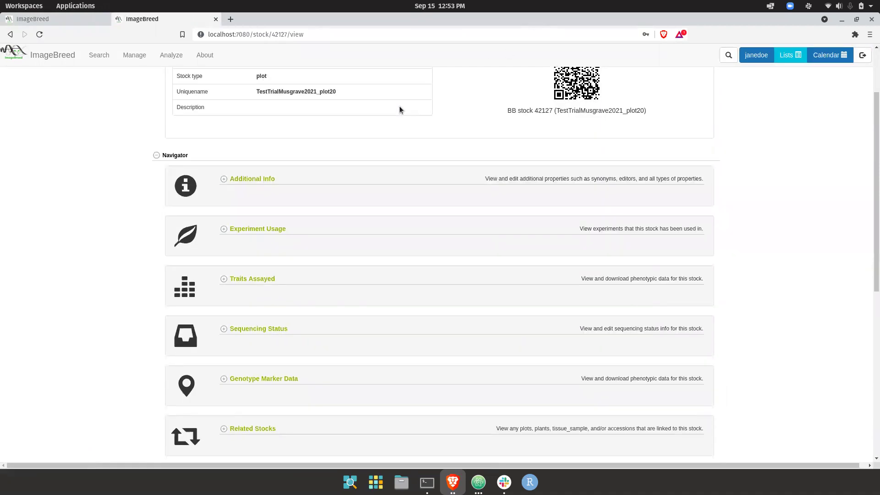
scroll(399, 109, down, 3)
scroll(400, 109, down, 2)
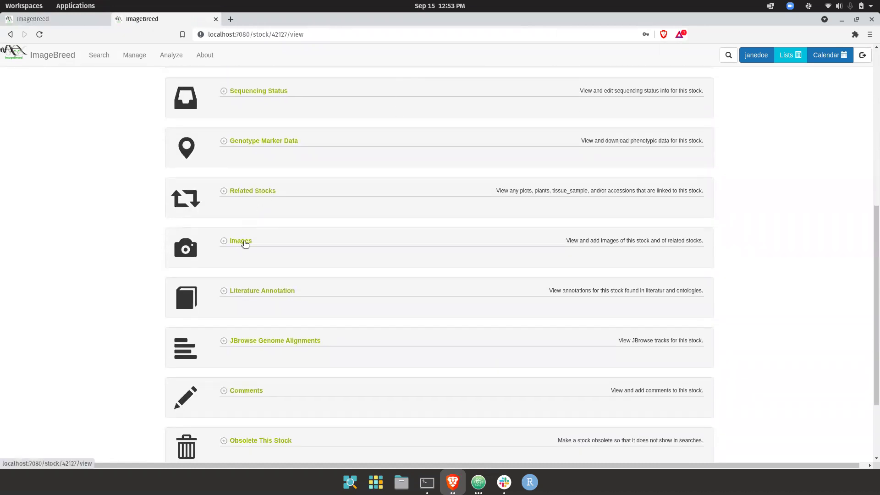
click(242, 242)
scroll(244, 244, down, 3)
click(307, 311)
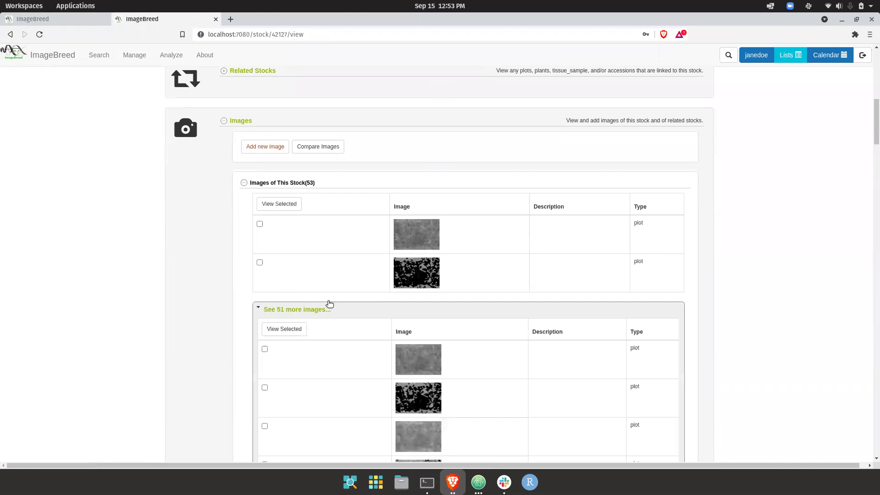
scroll(328, 305, down, 7)
scroll(414, 289, up, 12)
scroll(414, 288, up, 5)
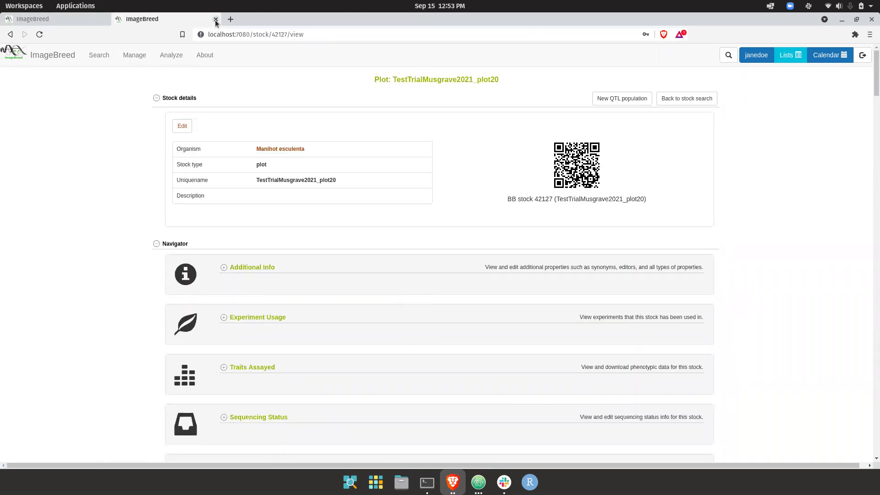
- Close the plot's tab and return to the IthacaHelfer2021 imaging events list
click(215, 20)
scroll(287, 163, down, 15)
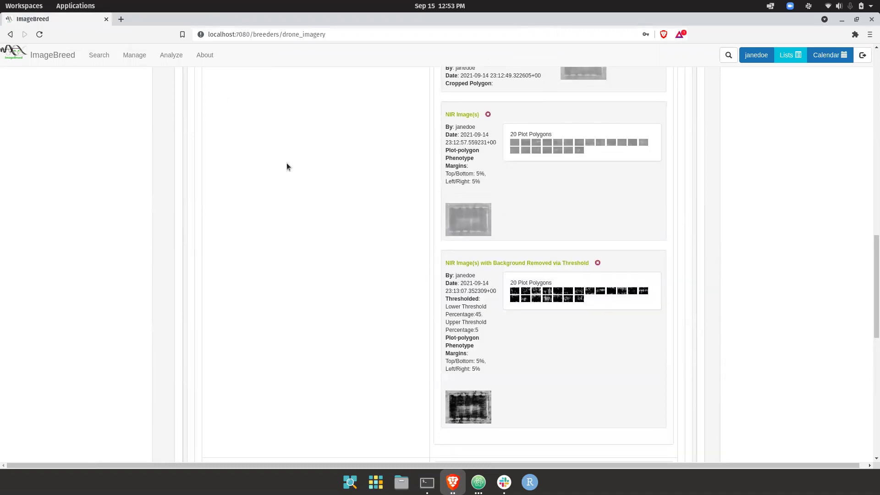
scroll(287, 164, up, 20)
scroll(287, 164, up, 3)
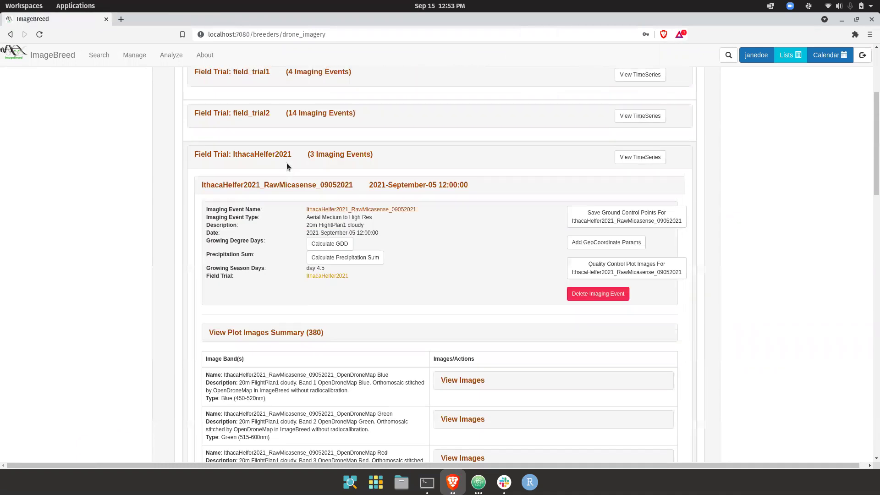
scroll(287, 163, up, 1)
scroll(287, 163, down, 3)
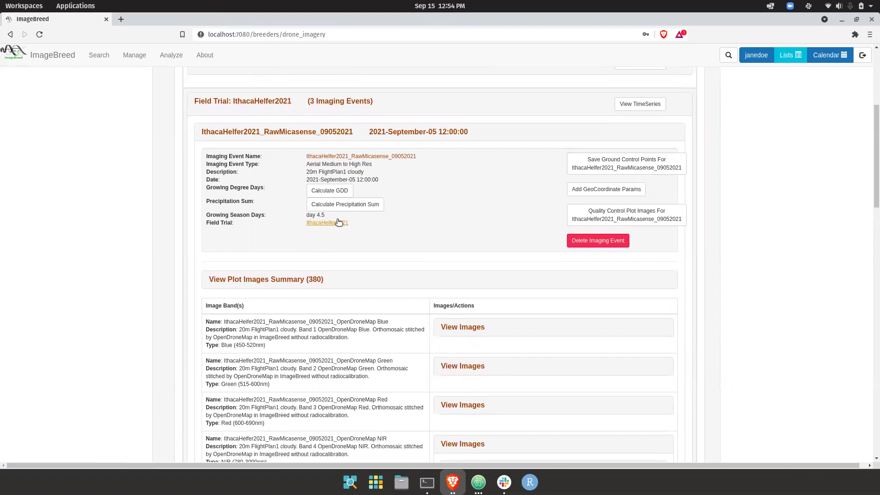
- Open the IthacaHelfer2021 trial detail page and select the trial name in its title
click(337, 223)
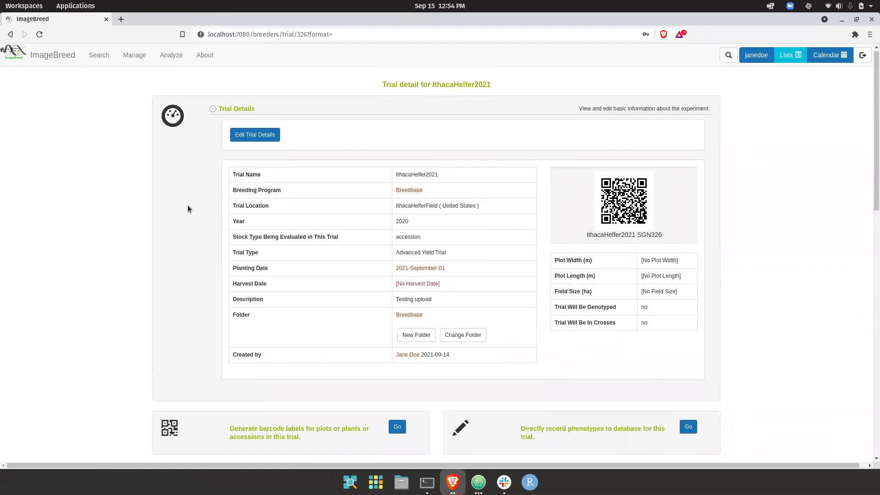
scroll(188, 209, down, 2)
scroll(188, 209, up, 2)
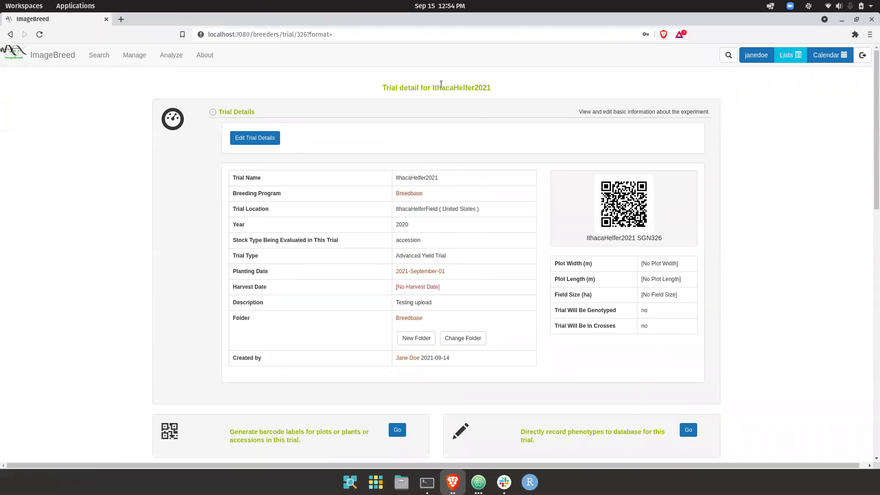
double_click(441, 85)
scroll(306, 173, down, 7)
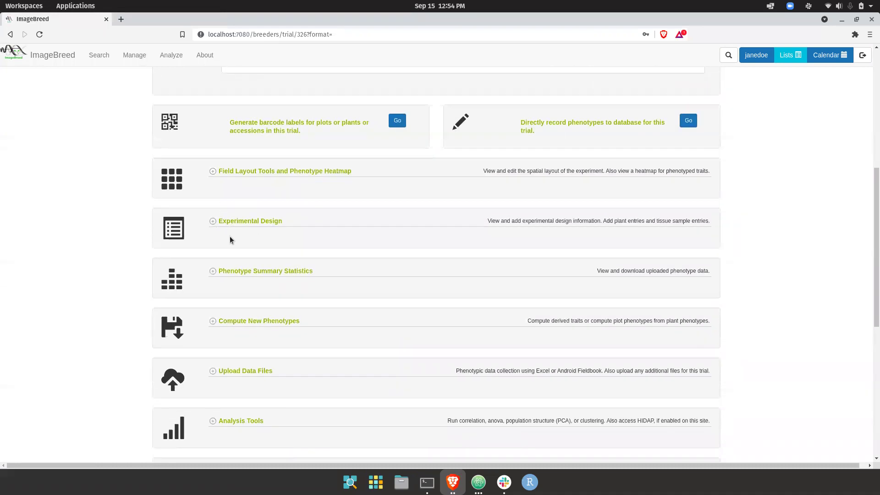
- Expand Phenotype Summary Statistics and scroll to the Raw Data Statistics table of 660 traits
click(224, 271)
scroll(224, 272, down, 4)
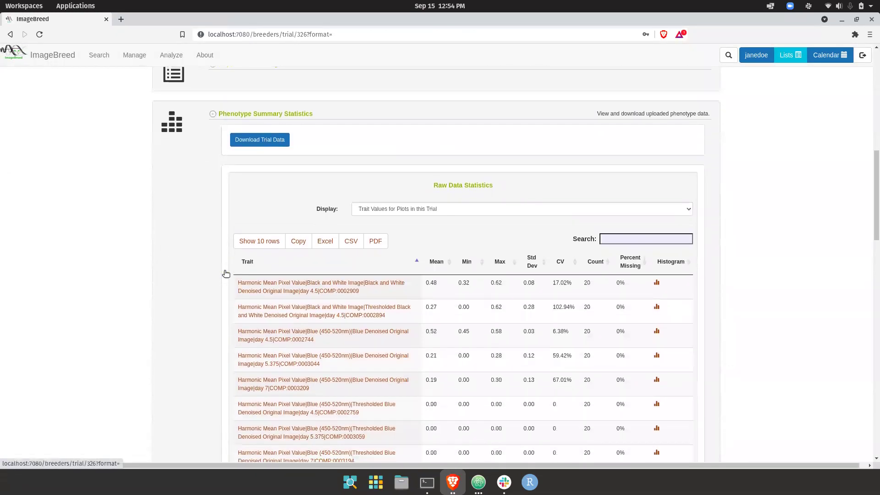
scroll(276, 324, down, 2)
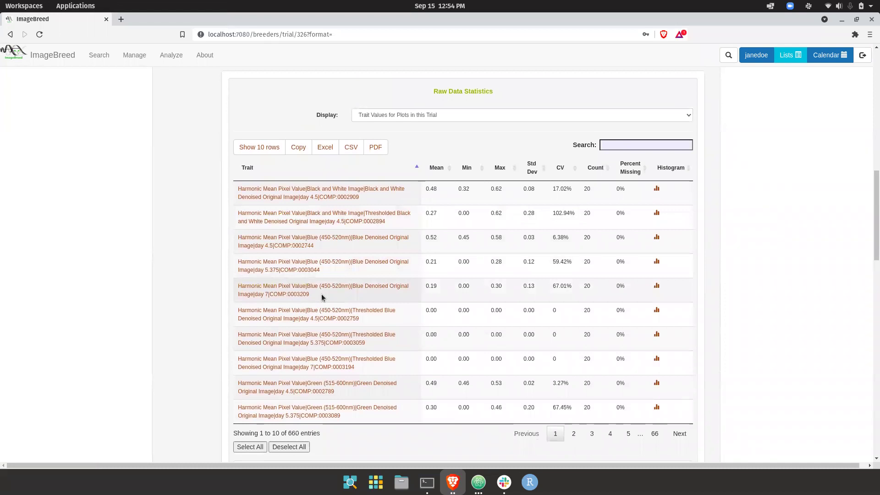
scroll(322, 297, down, 1)
scroll(322, 297, down, 1)
scroll(309, 239, up, 1)
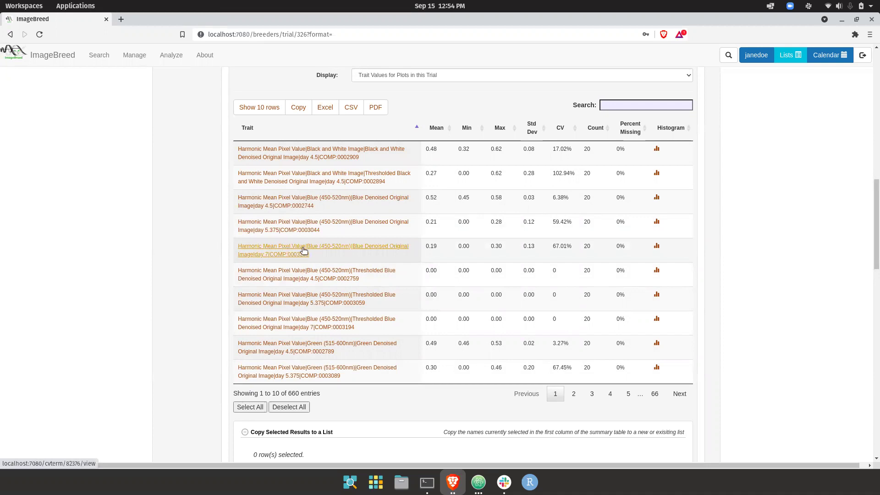
- Page through the 660-entry trait statistics table until it shows entries 191–200
click(573, 393)
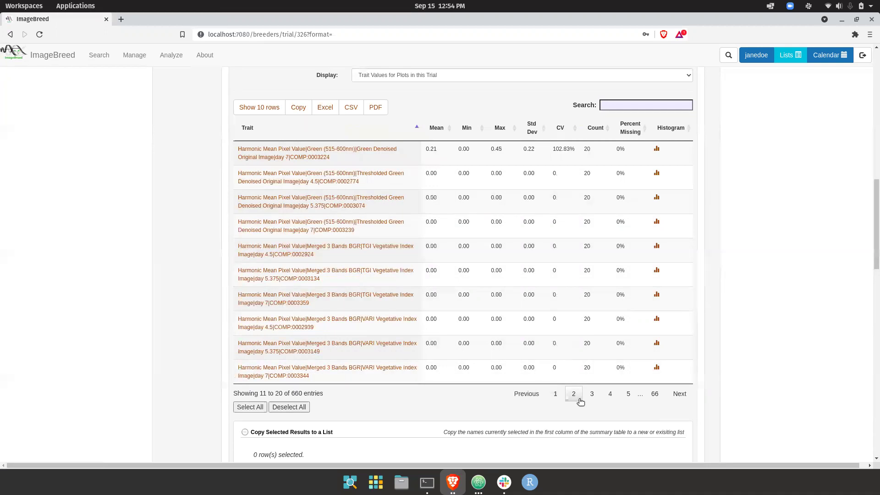
click(592, 395)
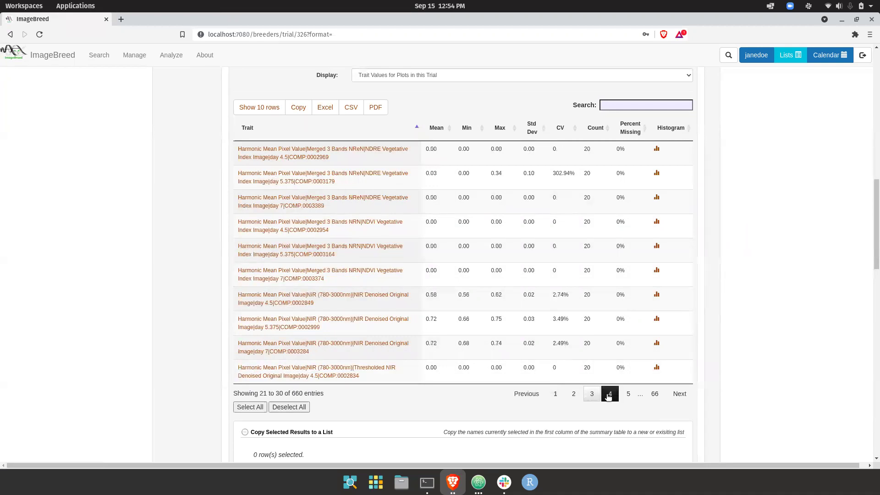
click(610, 396)
click(627, 395)
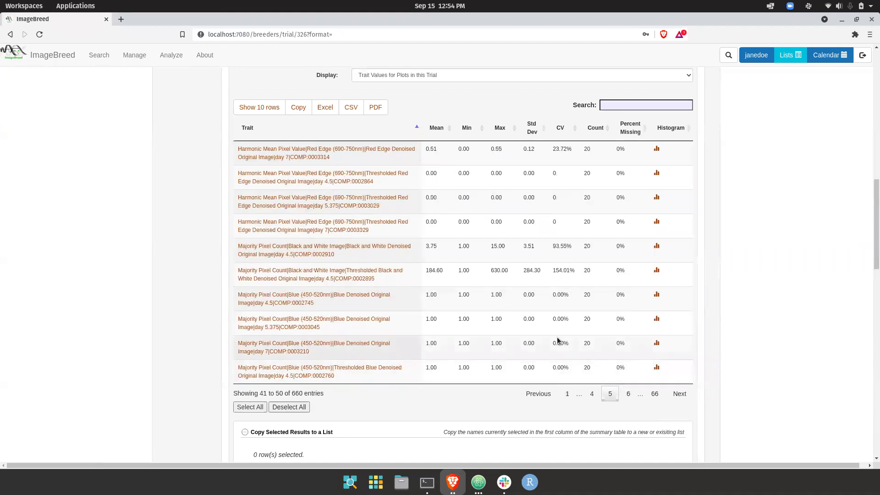
click(627, 390)
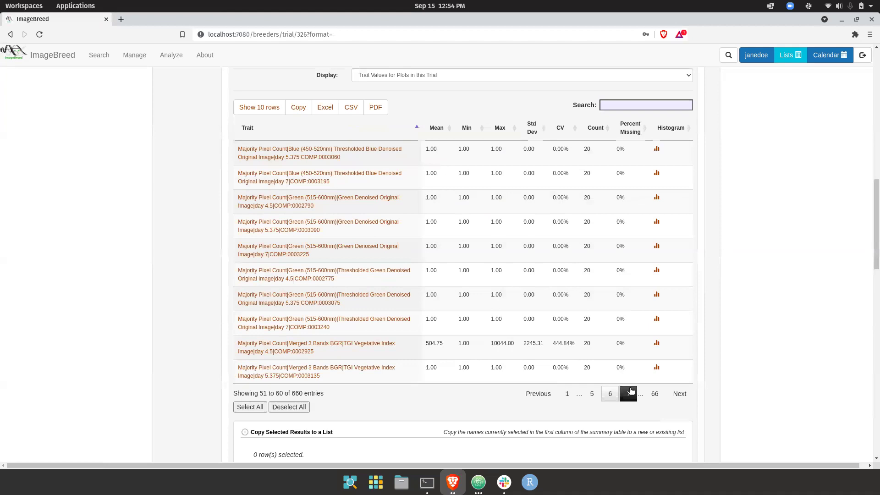
click(630, 391)
click(630, 391)
click(629, 391)
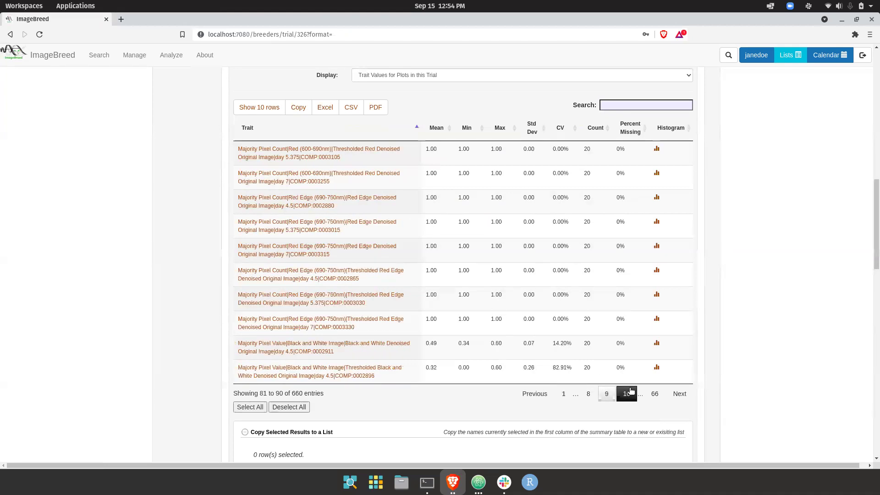
click(630, 390)
click(630, 390)
click(630, 391)
click(630, 390)
click(630, 390)
click(630, 390)
click(630, 391)
click(631, 391)
click(630, 391)
click(630, 391)
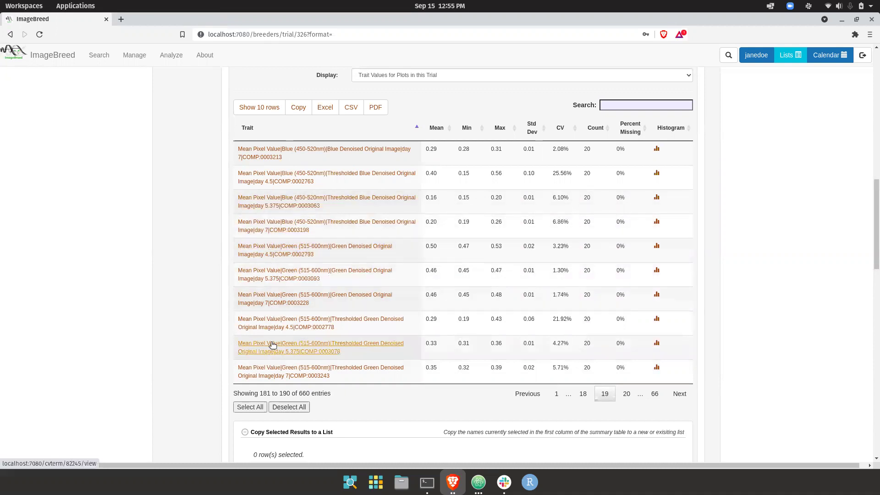
click(627, 394)
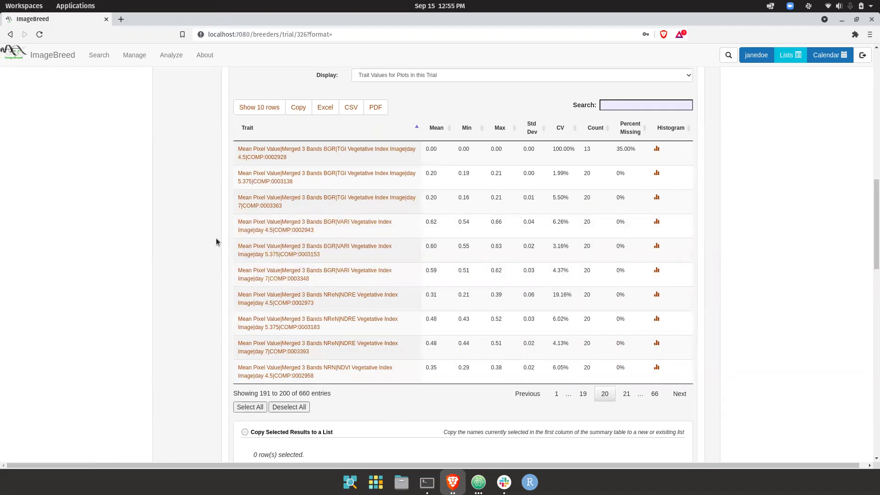
- Open the site's management menu, view the Aerial Imagery link options, then dismiss them
click(132, 61)
right_click(148, 83)
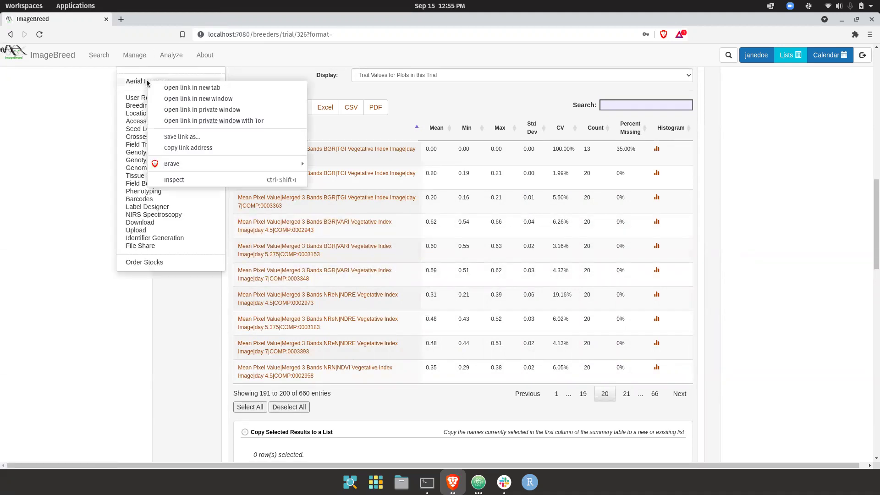
click(89, 96)
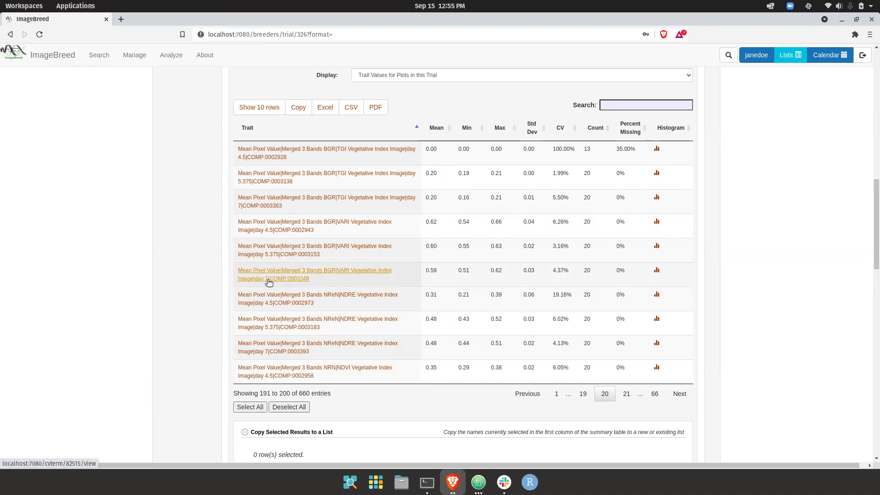
- Plot the Raw Data Histogram for Mean Pixel Value Merged 3 Bands NRN NDVI day 7
scroll(256, 241, down, 7)
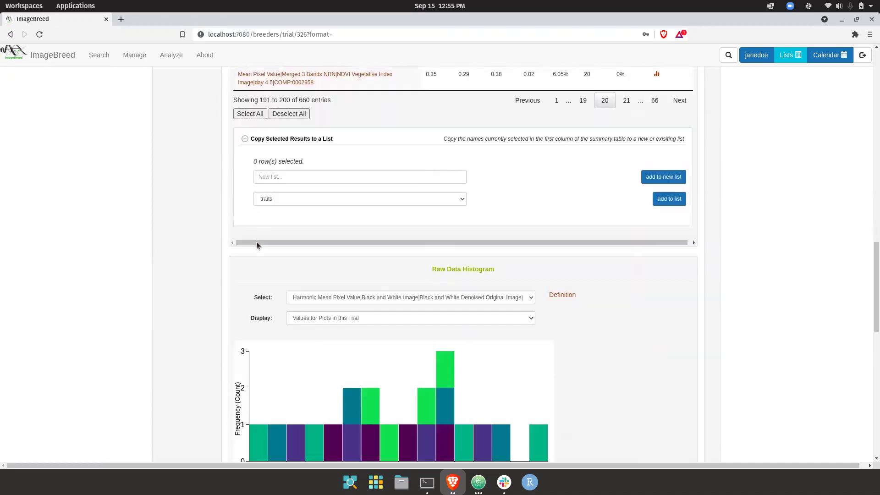
scroll(257, 246, down, 1)
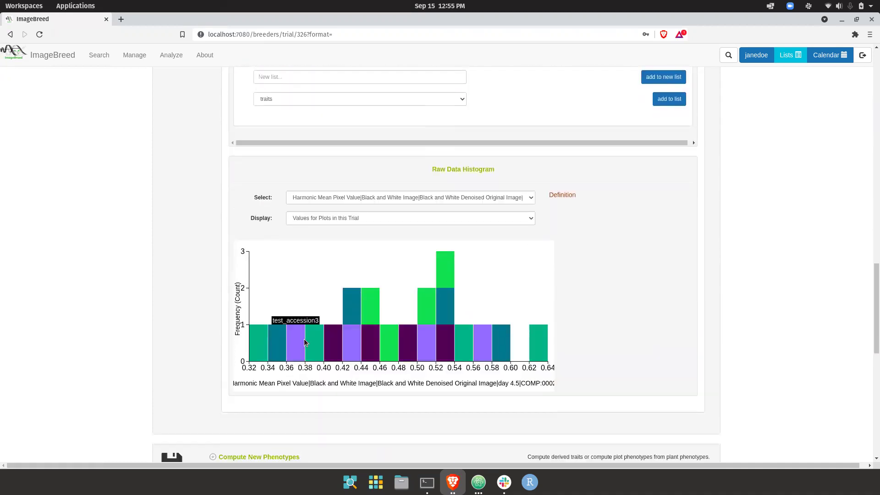
click(460, 194)
scroll(427, 265, down, 10)
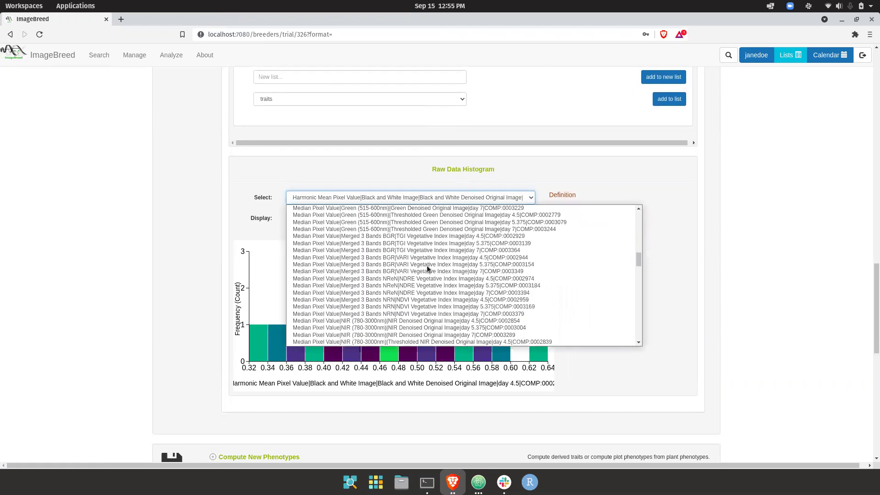
scroll(427, 265, up, 5)
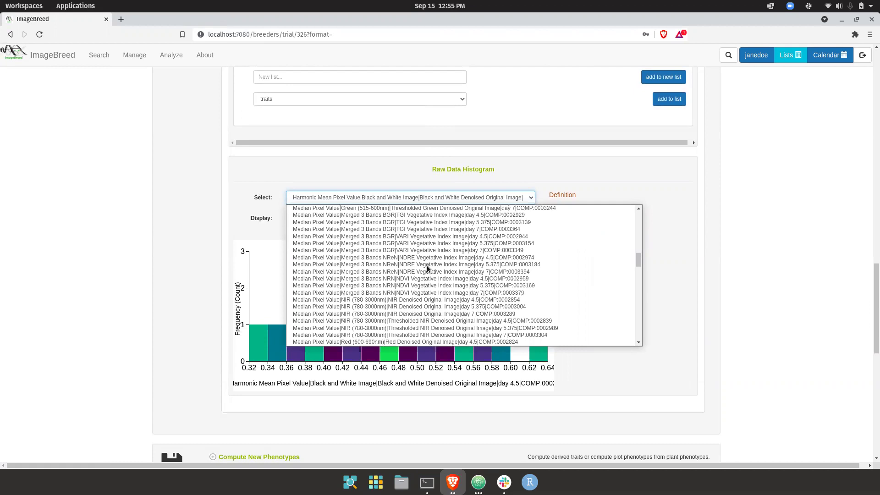
scroll(427, 266, up, 5)
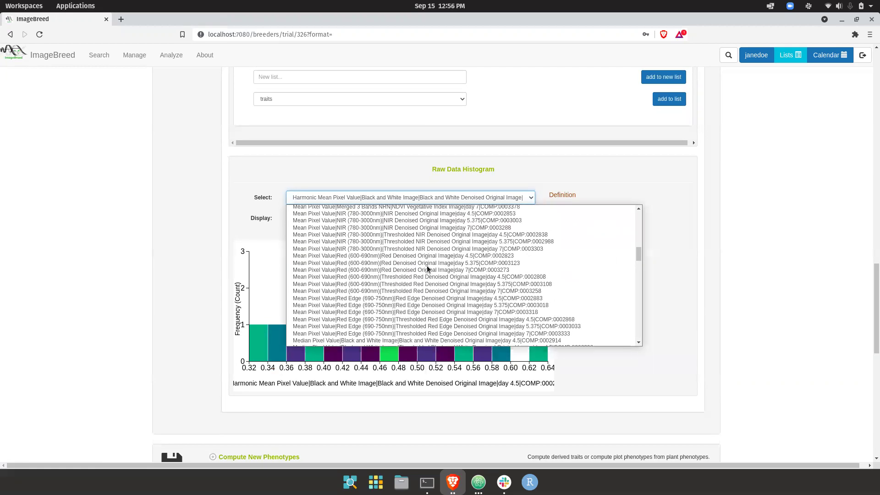
scroll(428, 269, up, 4)
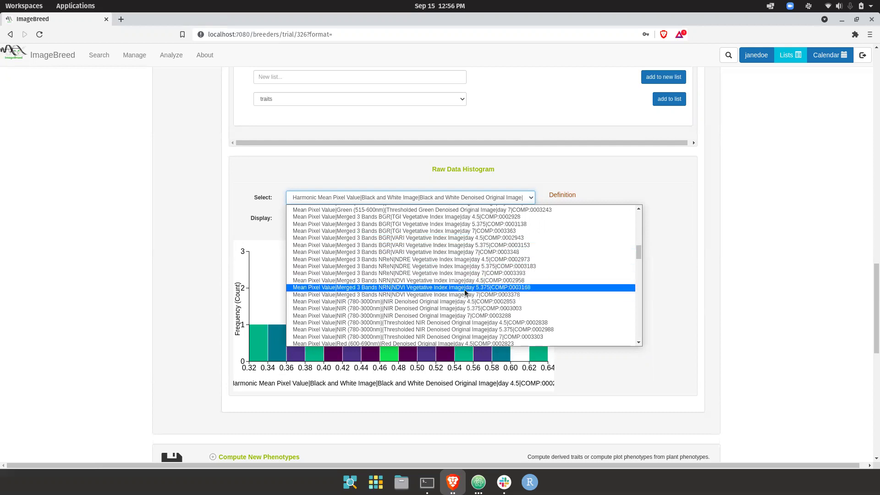
click(475, 295)
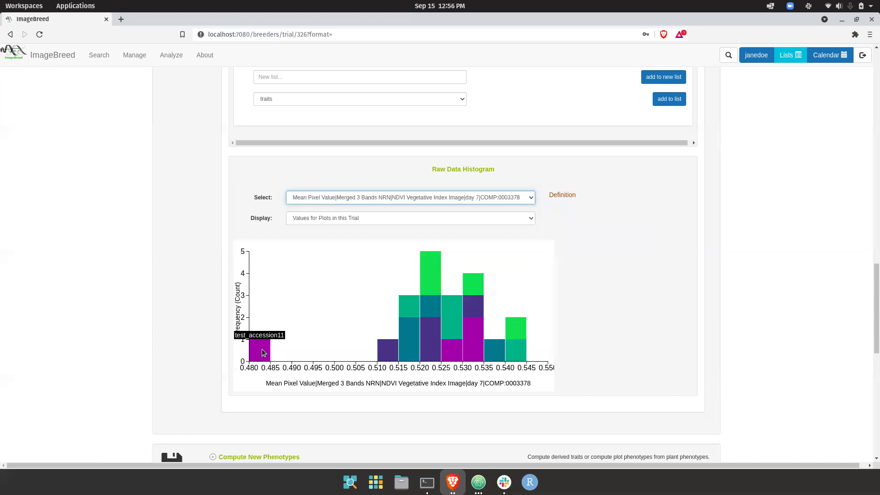
- Show the trial's Analysis Tools and open Find Correlation Between Saved Measurements
scroll(266, 227, down, 10)
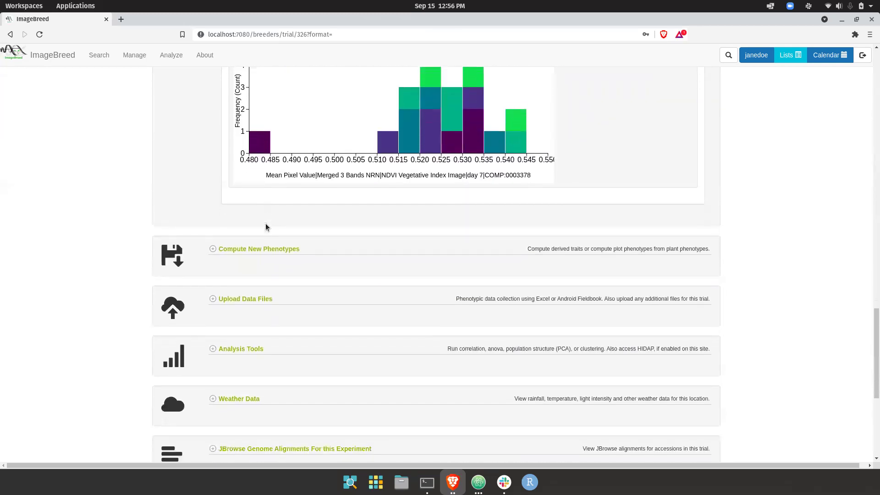
scroll(265, 227, down, 1)
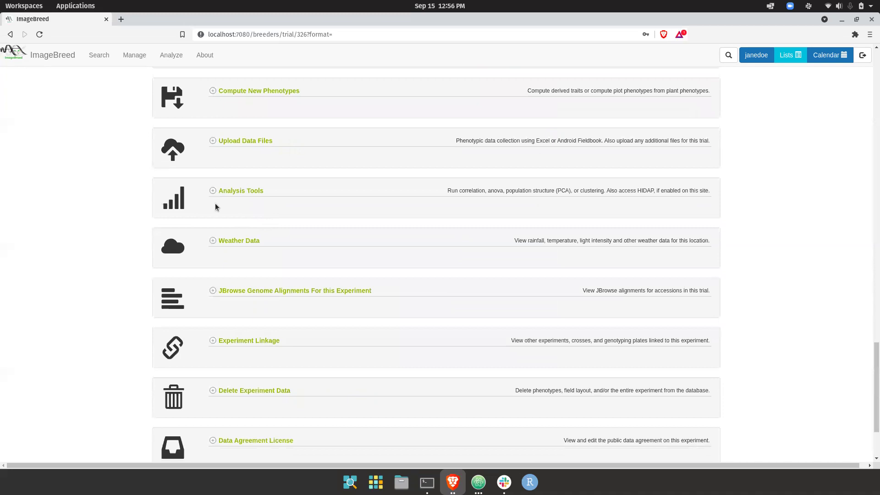
click(215, 193)
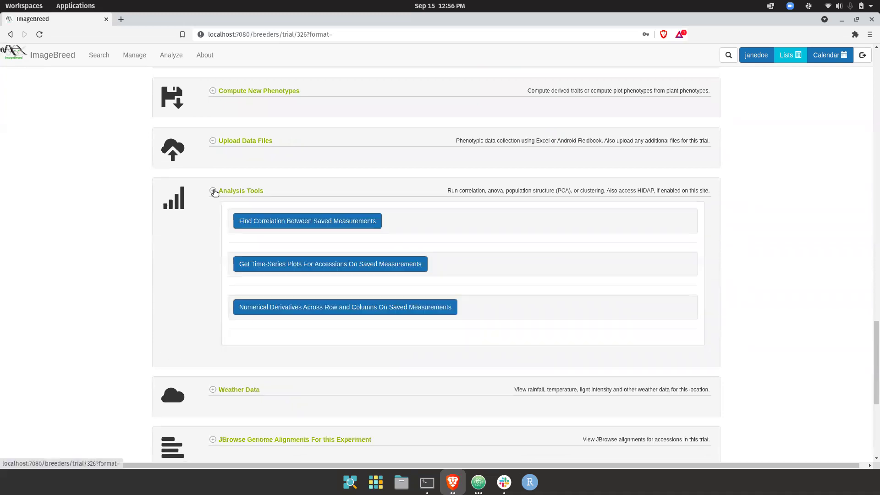
scroll(210, 224, down, 1)
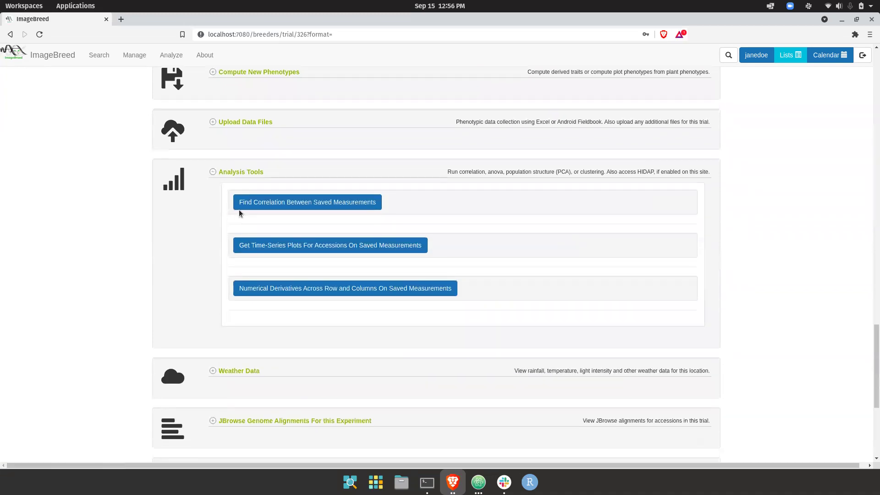
click(292, 202)
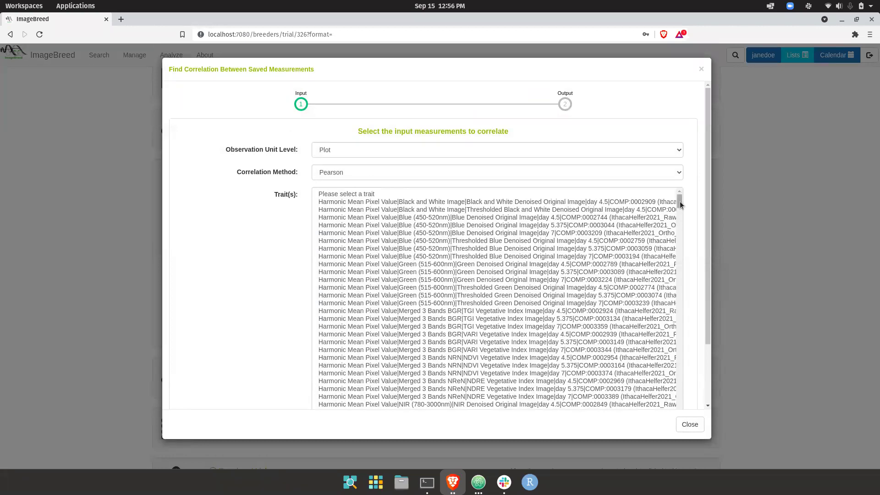
- Select the twelve Mean Pixel Value Merged 3 Bands traits, TGI through NDRE, and submit
drag(680, 204, 690, 312)
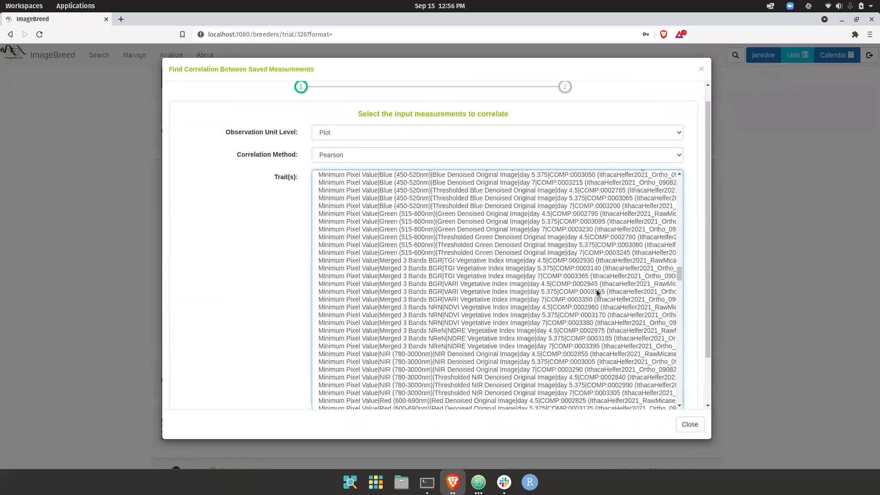
scroll(599, 293, up, 20)
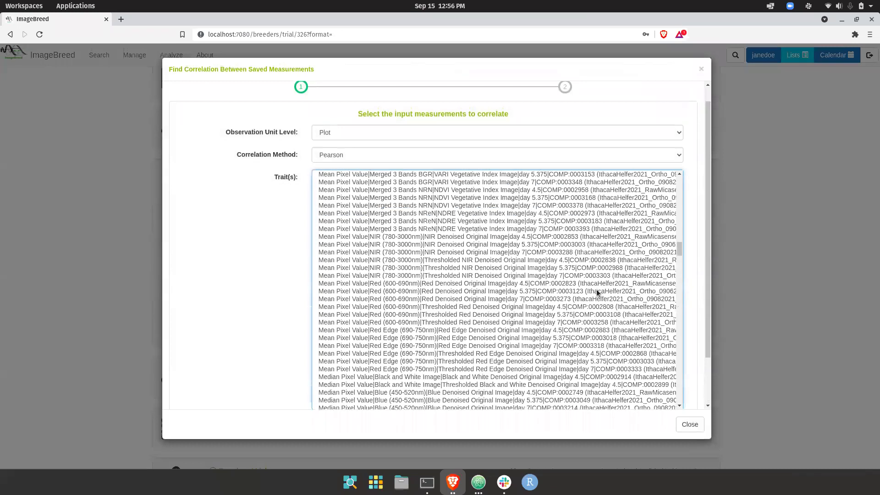
scroll(598, 293, up, 3)
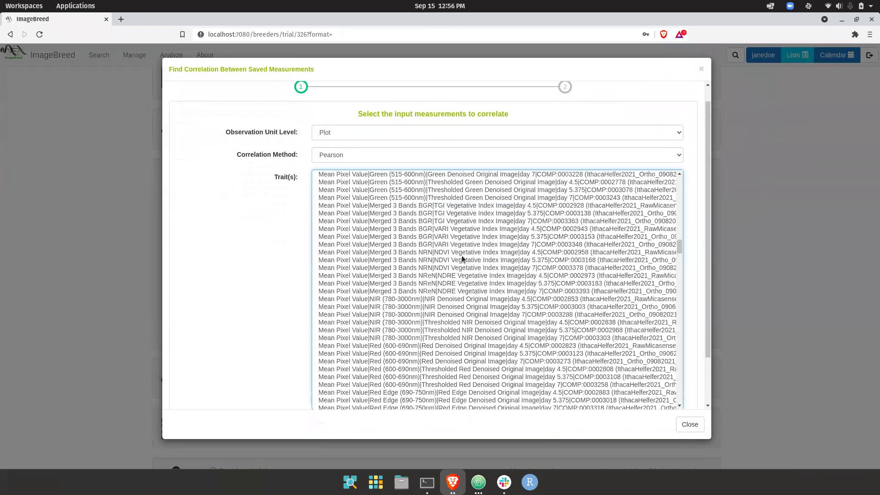
drag(445, 207, 462, 294)
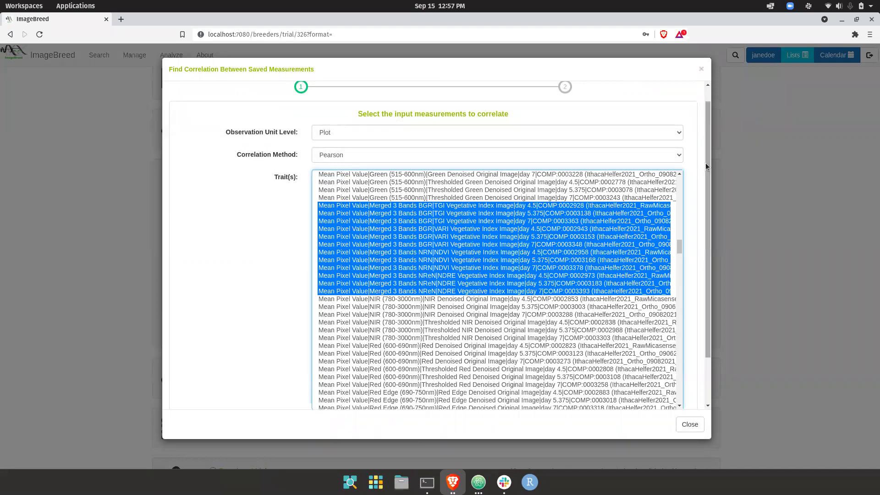
drag(709, 180, 697, 249)
click(431, 379)
- Scroll through the Pearson matrix, highlight the 0.48 NDVI day 4.5 value, and close the results
scroll(385, 281, down, 5)
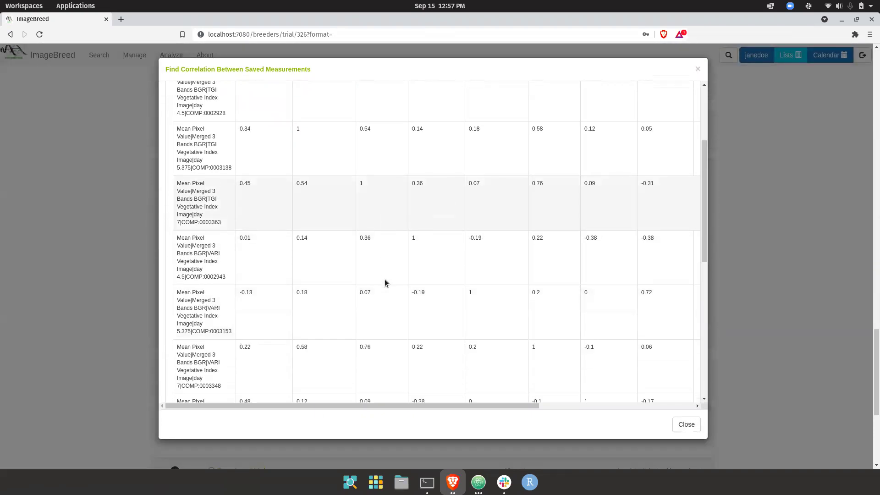
scroll(385, 283, up, 5)
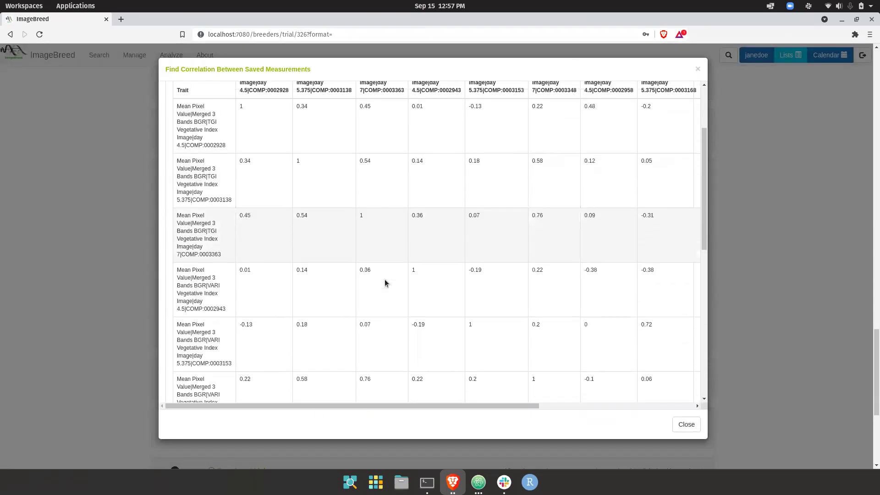
scroll(385, 283, up, 1)
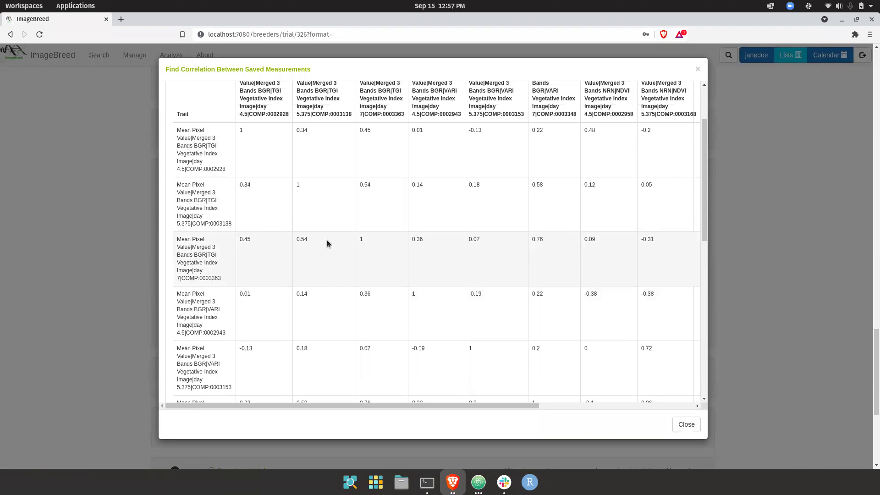
scroll(293, 220, up, 2)
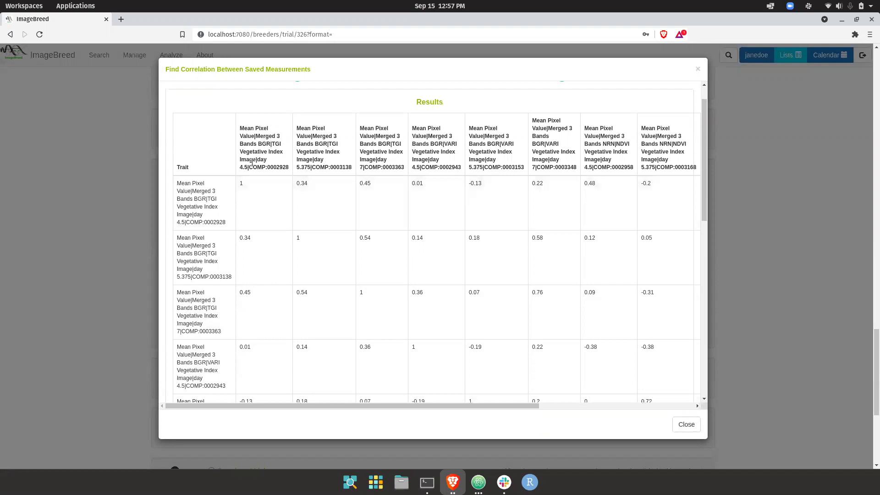
scroll(255, 221, down, 5)
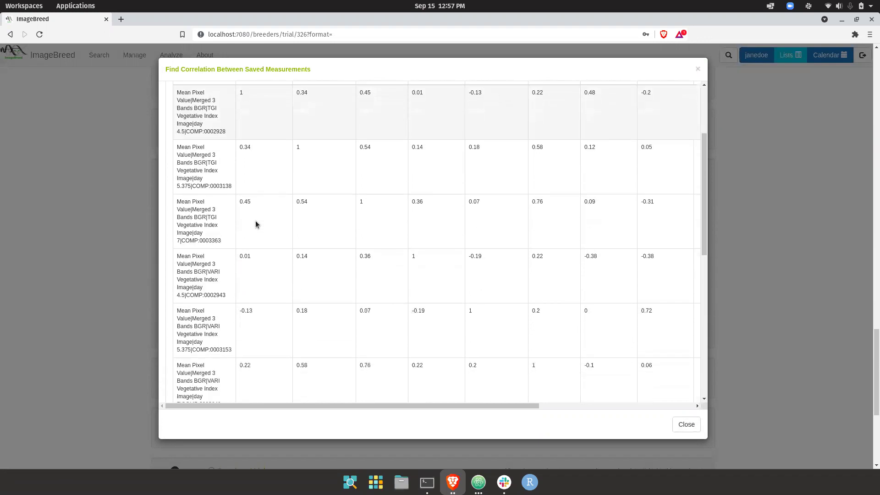
scroll(256, 224, down, 2)
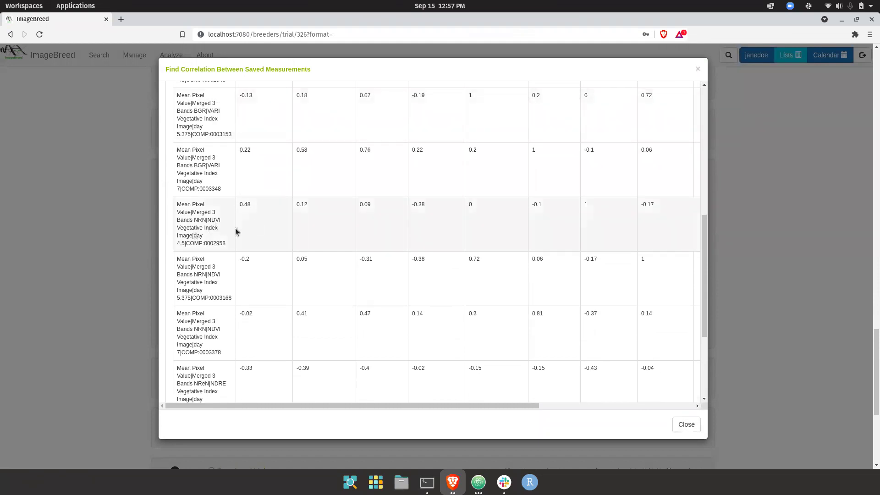
drag(238, 209, 259, 208)
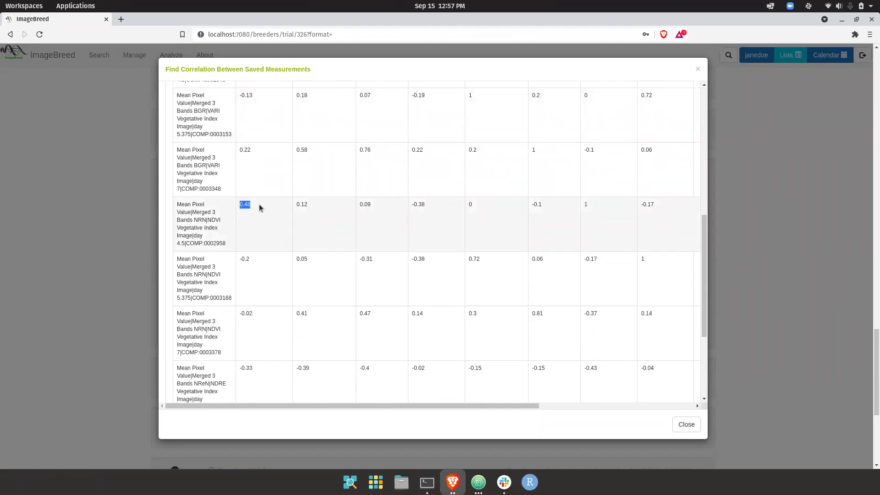
click(686, 425)
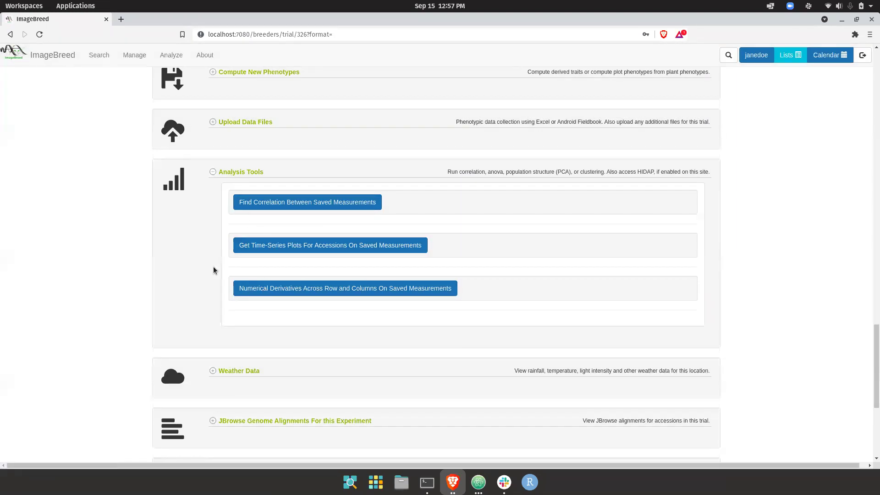
- Open Get Time-Series Plots and scroll to the Mean Pixel Value Merged 3 Bands NRN,NDVI traits
click(288, 246)
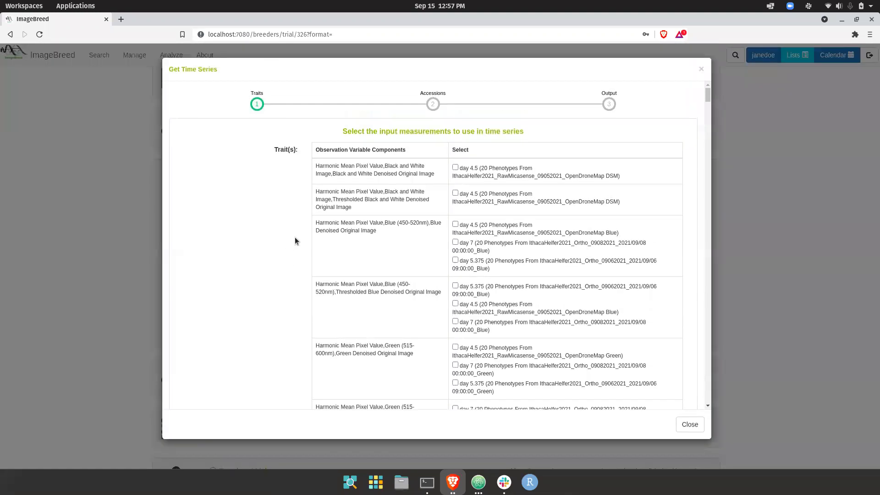
scroll(407, 180, down, 2)
scroll(407, 180, up, 2)
scroll(407, 180, down, 8)
scroll(407, 179, down, 10)
scroll(406, 177, down, 10)
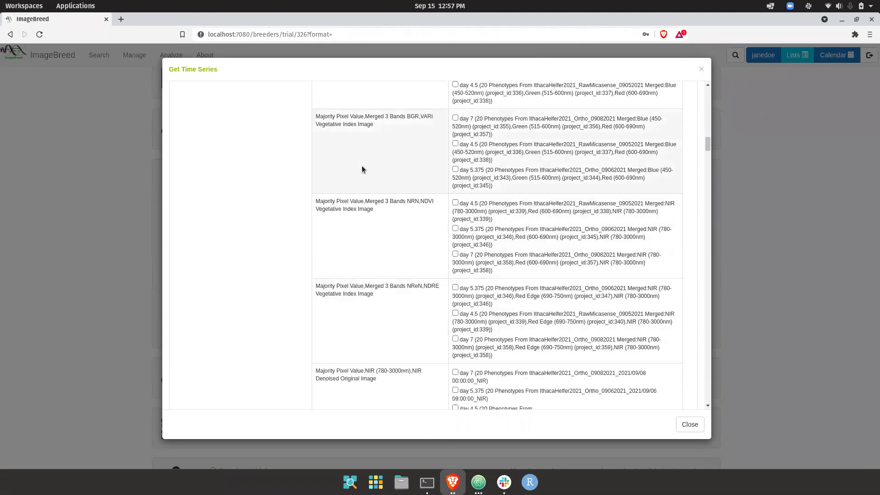
scroll(362, 169, down, 10)
scroll(362, 169, down, 1)
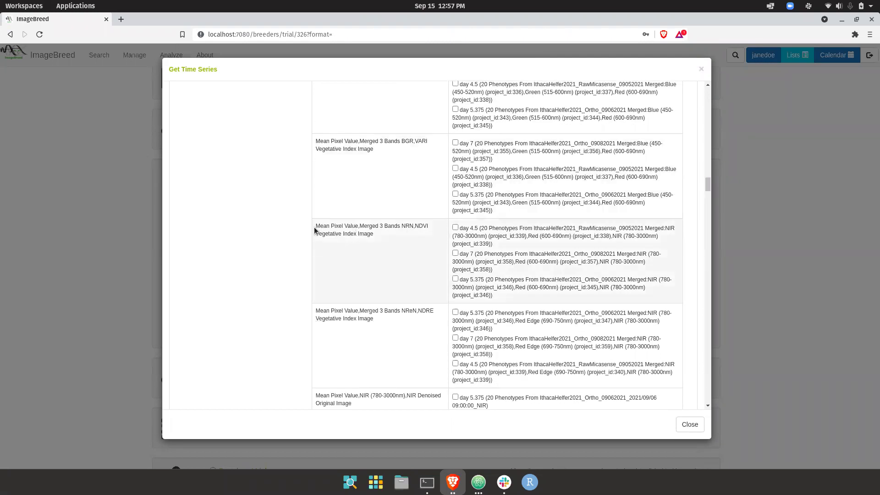
- Choose the NDVI day 4.5, 5.375 and 7 measurements and advance to the accessions step
drag(315, 226, 422, 230)
click(421, 230)
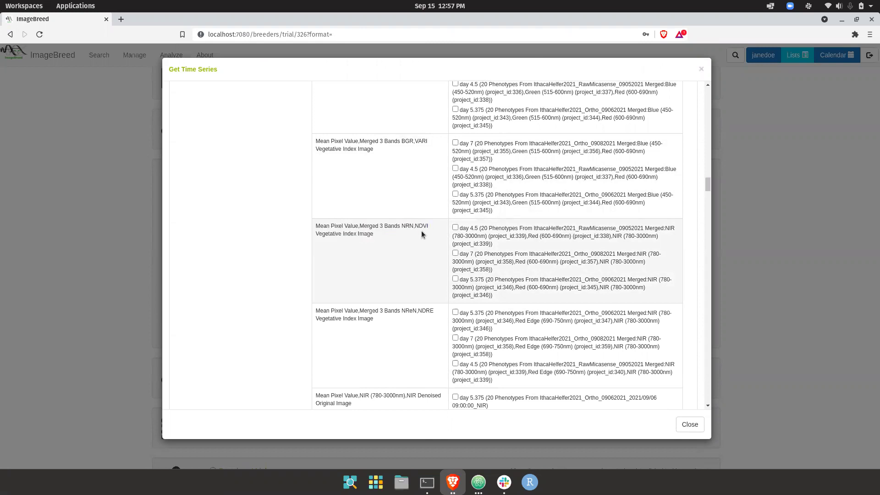
click(456, 228)
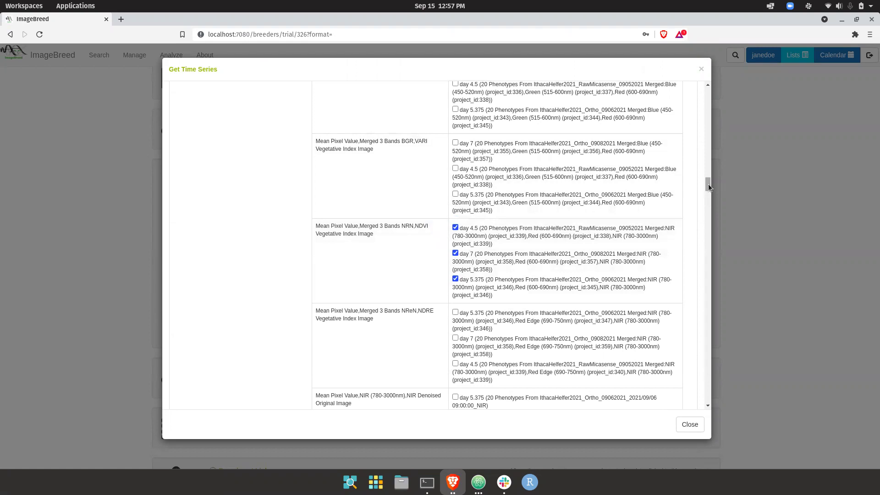
drag(708, 184, 713, 414)
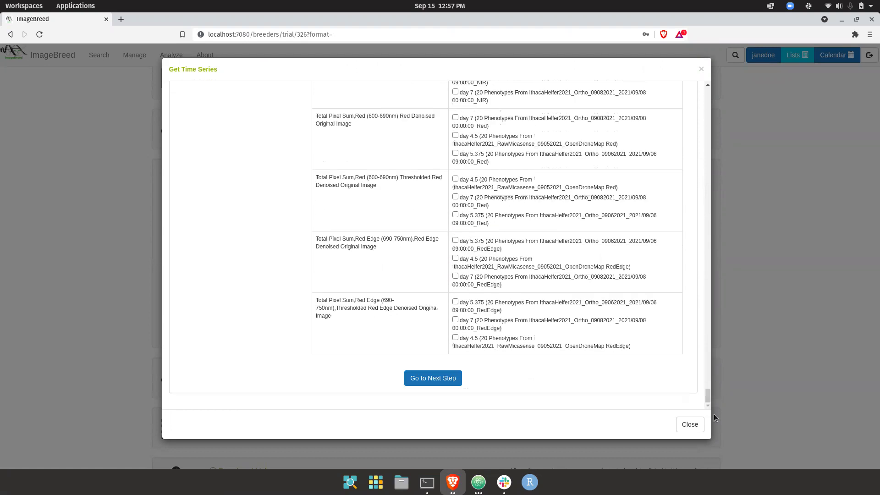
click(435, 379)
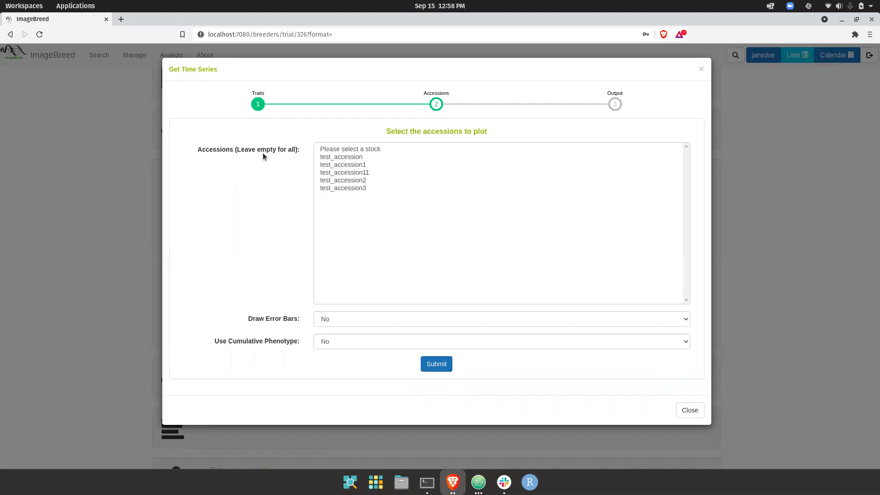
- Leave all accessions unselected and generate the NDVI time-series plot
click(357, 181)
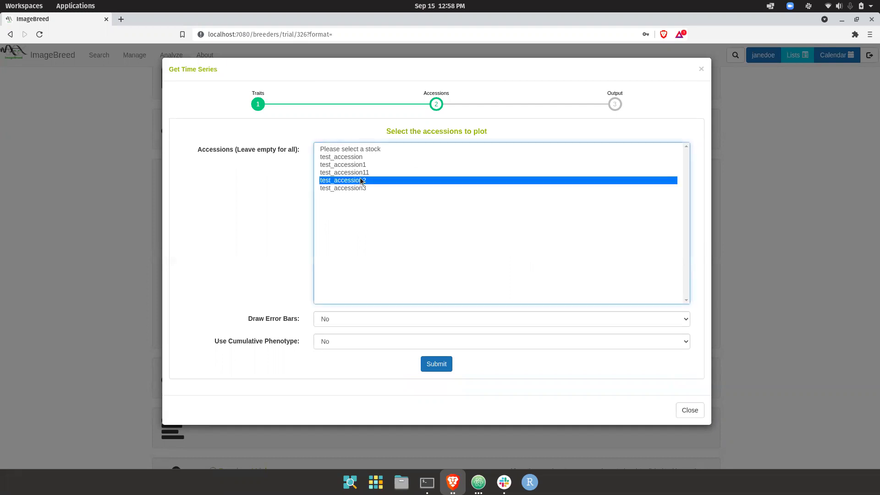
ctrl+click(361, 181)
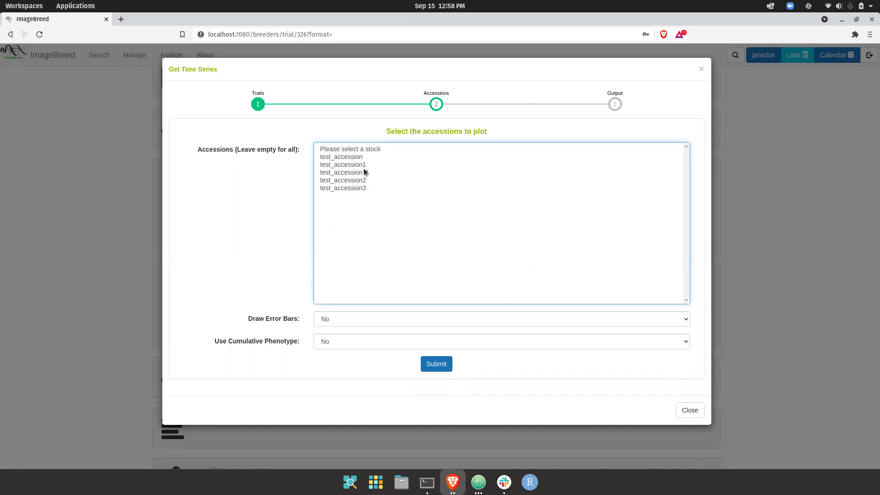
click(365, 172)
drag(368, 176, 376, 198)
click(373, 176)
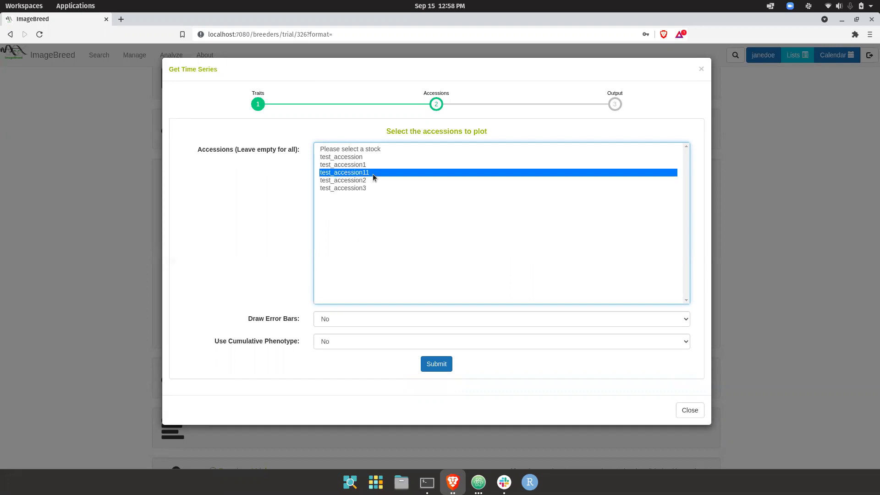
ctrl+click(373, 174)
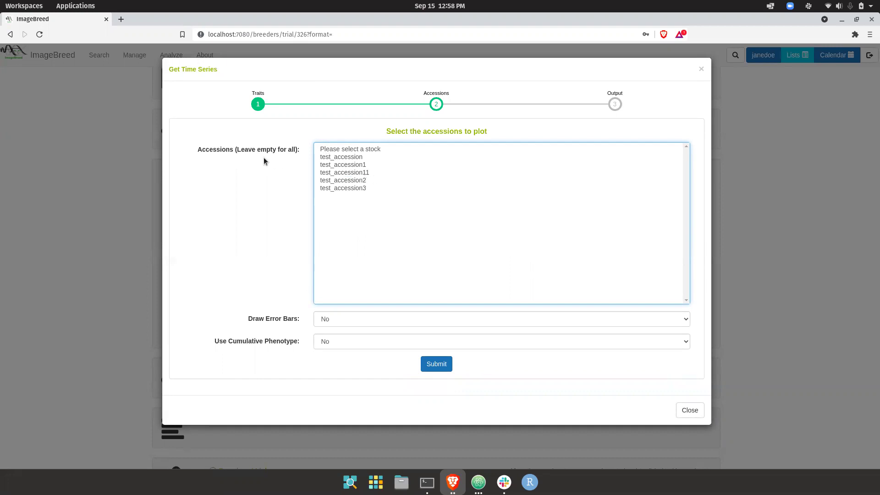
click(429, 366)
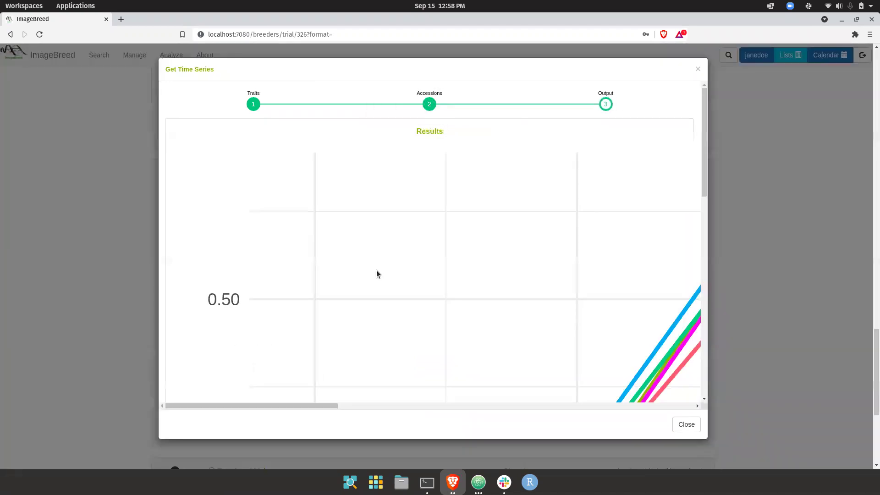
- Save the plot image as figureclus.png in Downloads and open the downloaded file
scroll(376, 274, down, 5)
scroll(376, 274, right, 6)
scroll(375, 273, up, 5)
scroll(376, 274, left, 5)
scroll(376, 274, down, 1)
right_click(376, 274)
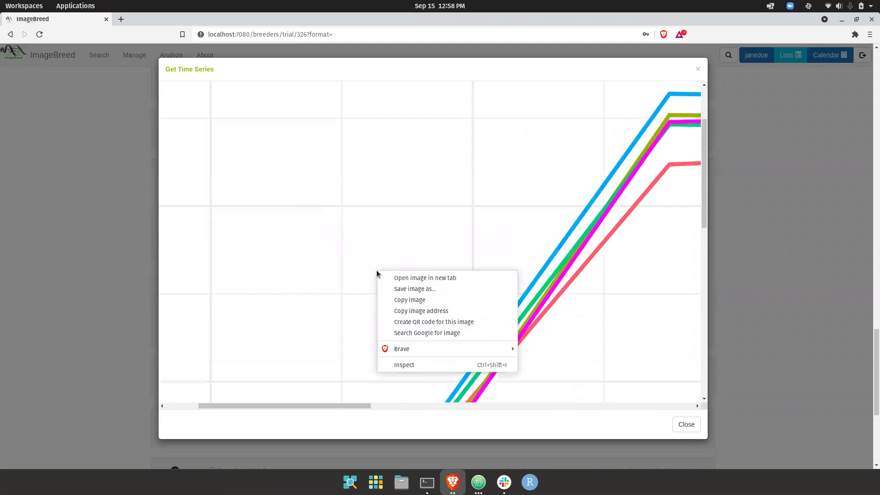
click(404, 288)
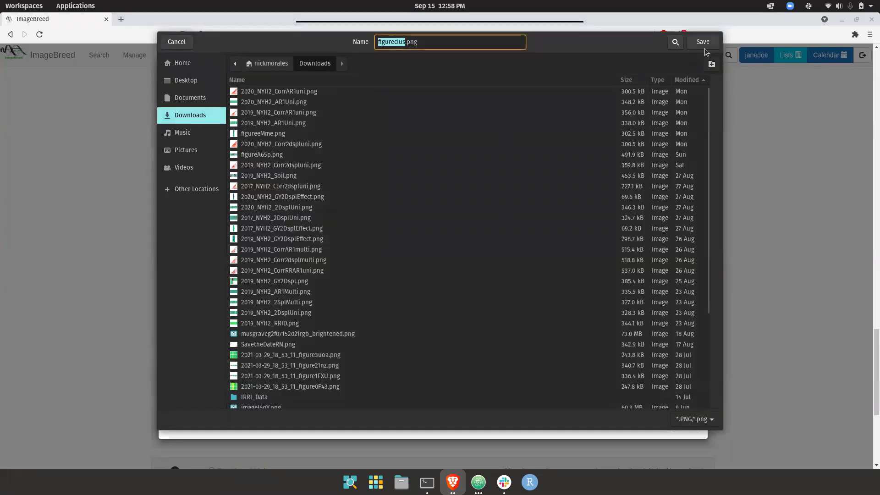
click(703, 42)
click(49, 454)
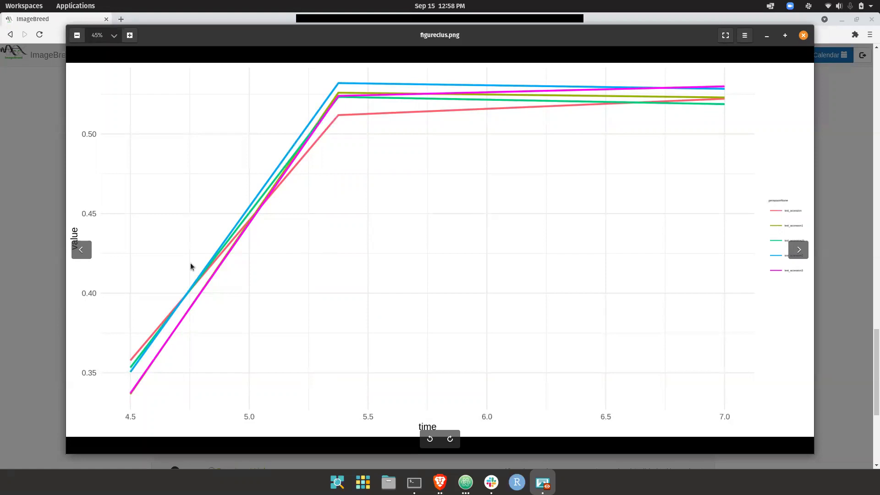
- Pan around figureclus.png to view the five accessions' NDVI curves and the legend
scroll(150, 208, up, 1)
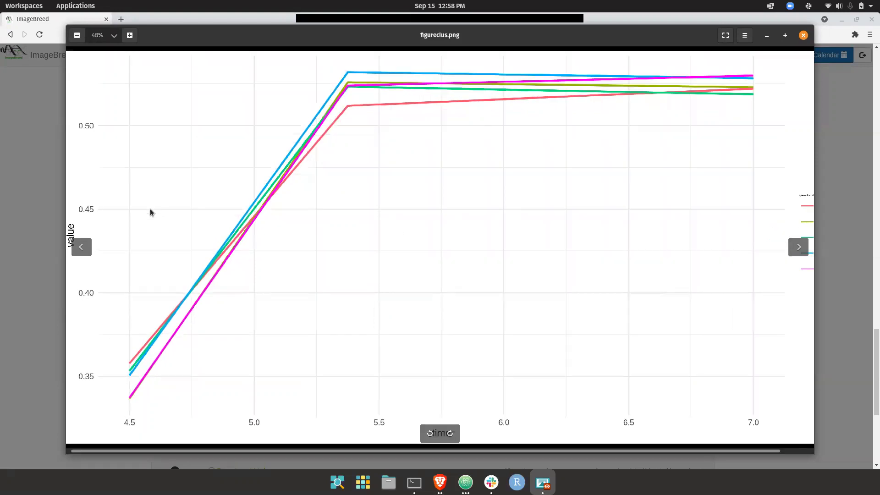
scroll(725, 170, up, 4)
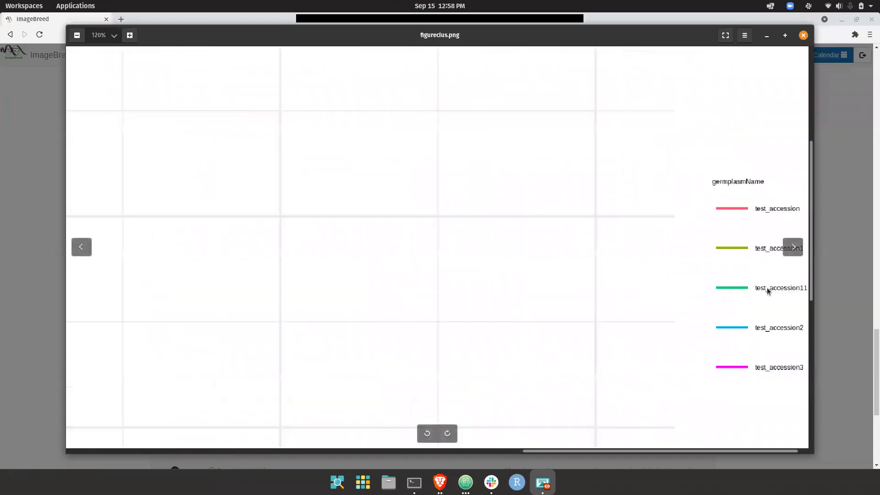
scroll(766, 287, down, 3)
scroll(766, 288, down, 2)
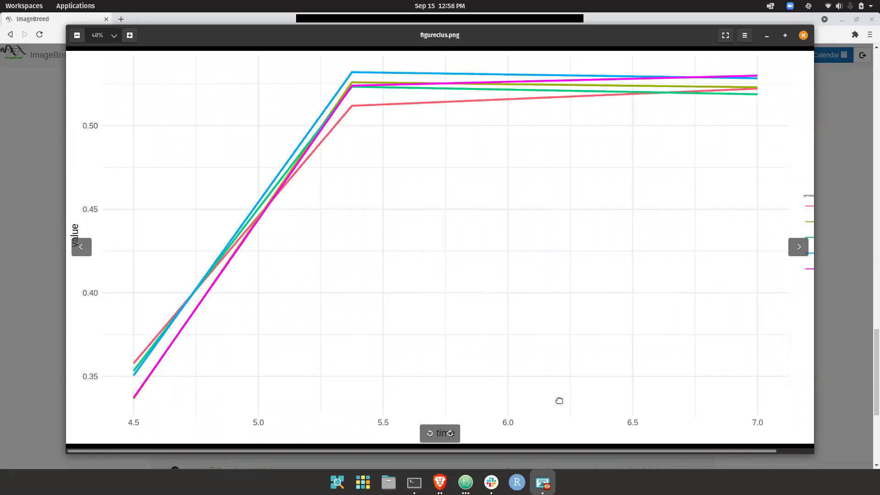
drag(560, 400, 509, 318)
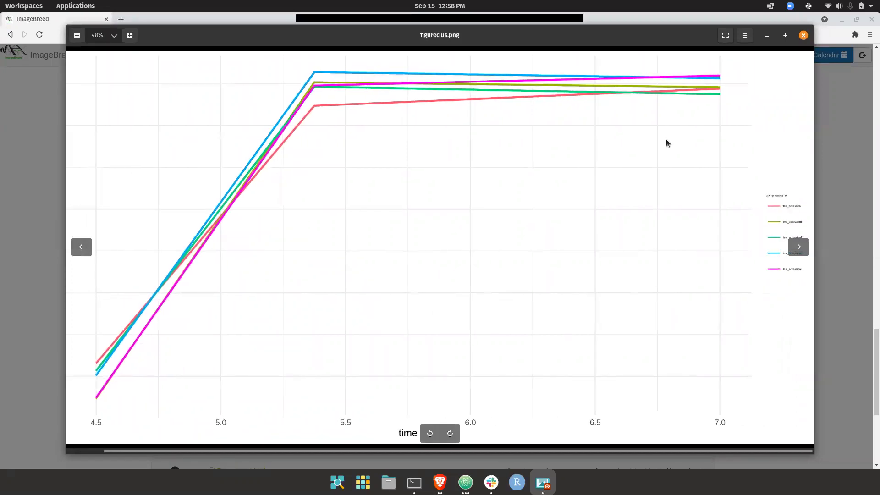
- Return to the Accessions step and resubmit with Draw Error Bars Yes, Cumulative Phenotype No
click(803, 36)
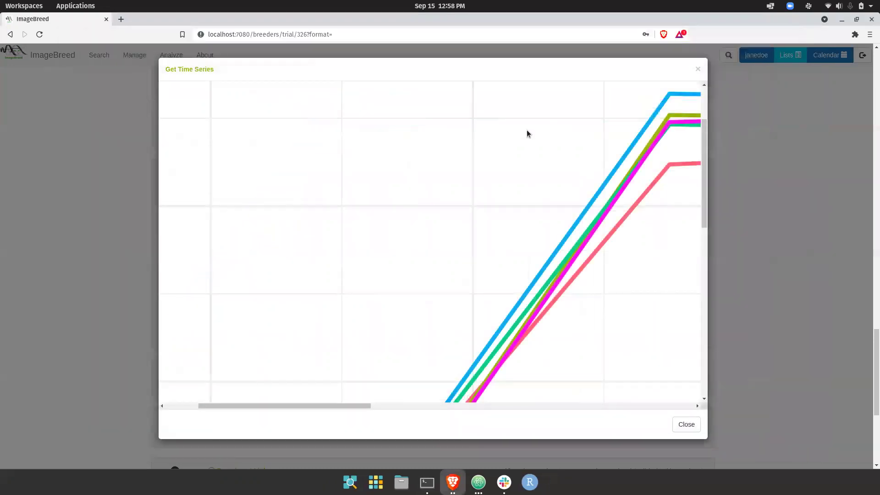
scroll(495, 179, up, 2)
scroll(325, 110, left, 3)
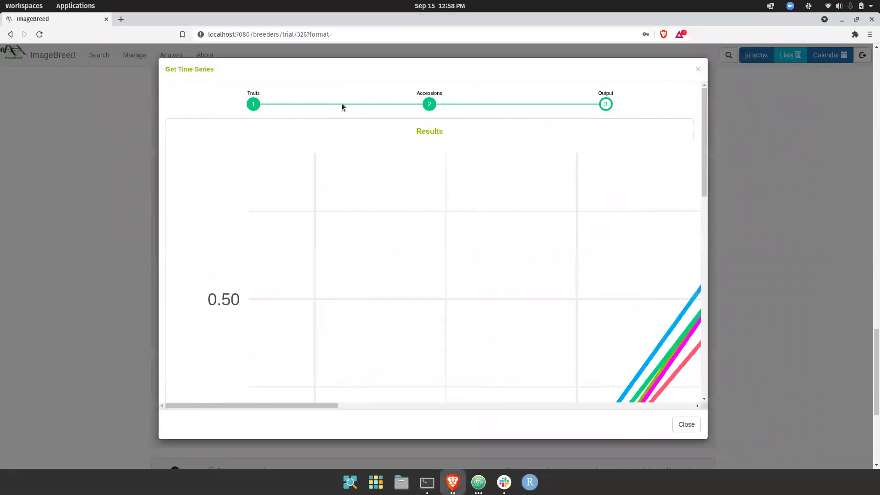
click(431, 105)
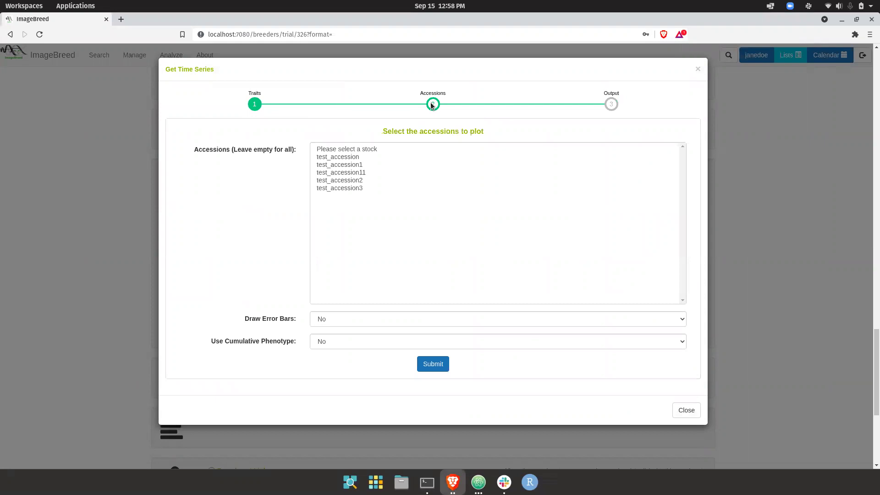
click(354, 316)
click(331, 338)
click(331, 339)
click(331, 339)
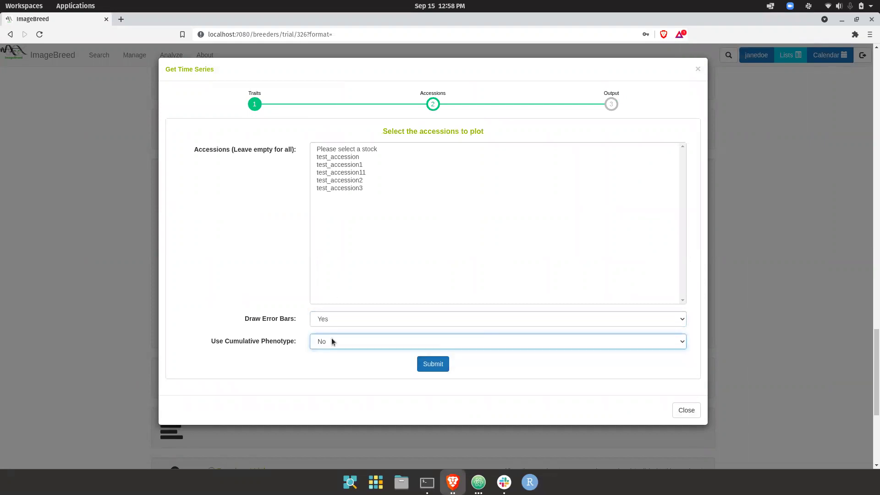
click(421, 365)
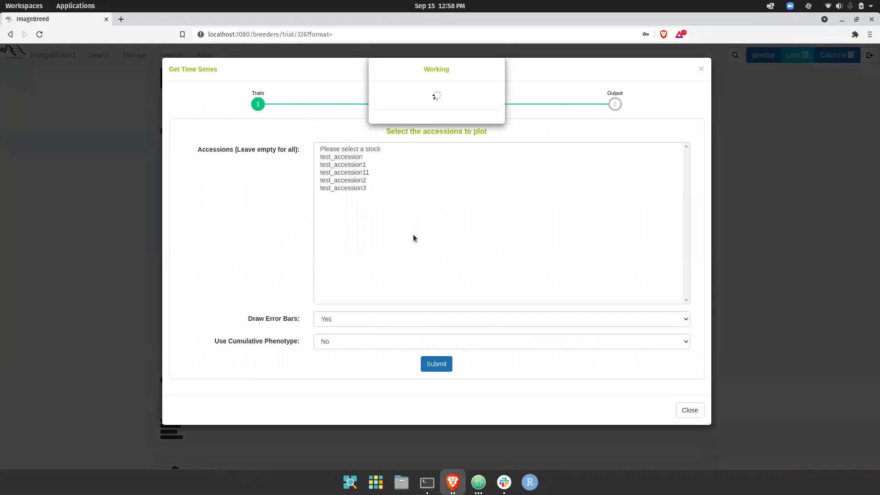
- Scroll around the regenerated chart to inspect each accession's error bars and the legend
scroll(413, 235, down, 10)
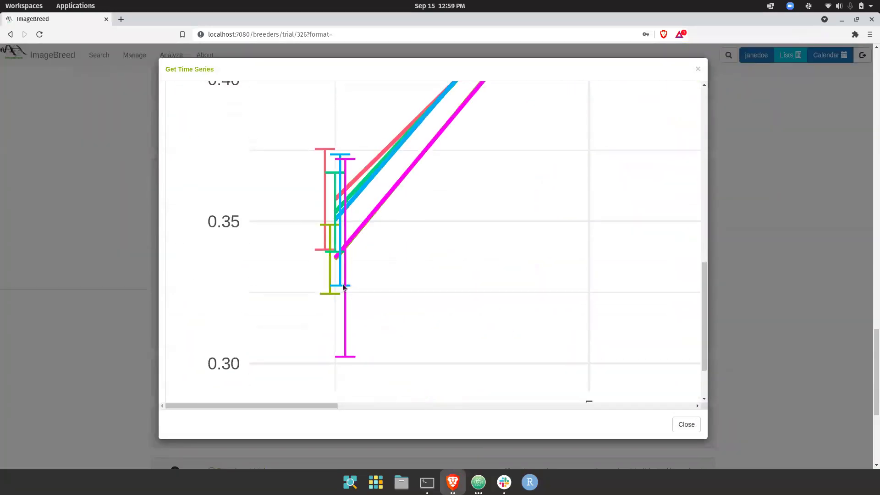
scroll(349, 255, up, 7)
scroll(349, 255, right, 5)
scroll(387, 234, right, 6)
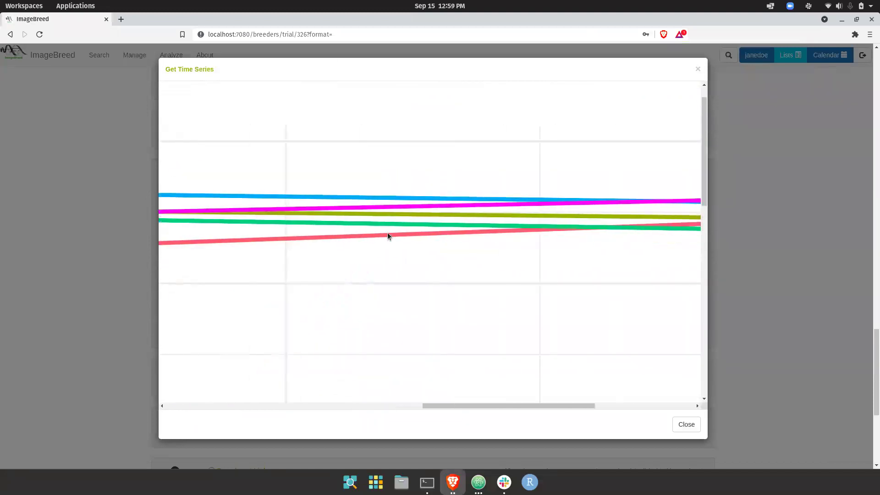
scroll(563, 221, left, 10)
scroll(562, 222, down, 2)
scroll(563, 227, up, 5)
scroll(563, 226, right, 10)
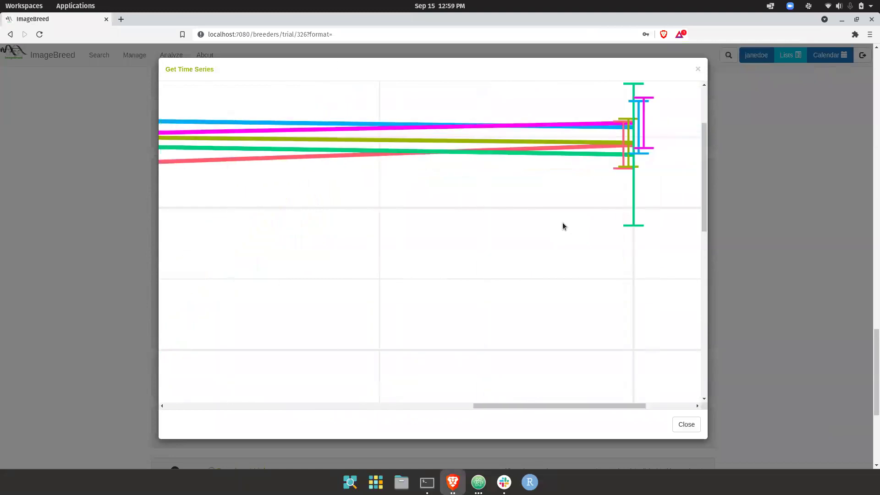
scroll(563, 226, down, 6)
scroll(563, 226, up, 4)
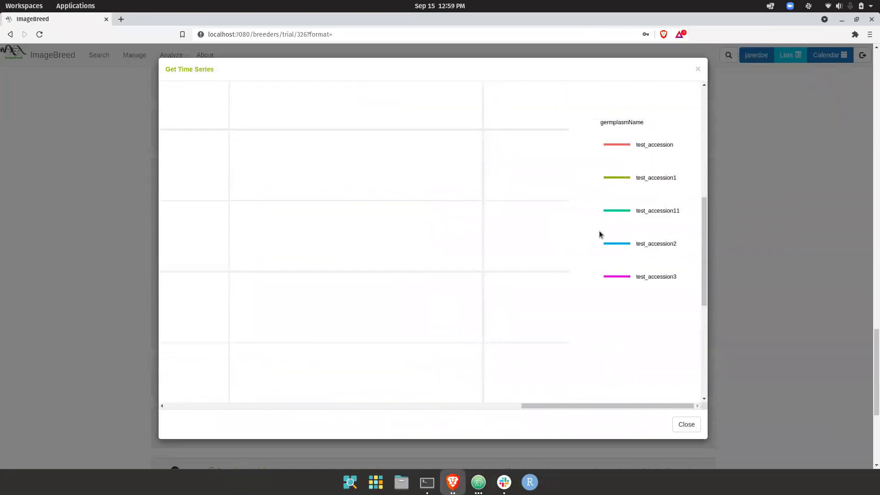
- Close the Get Time Series results and scroll to the Phenotype Summary Statistics table
click(681, 426)
scroll(153, 282, up, 15)
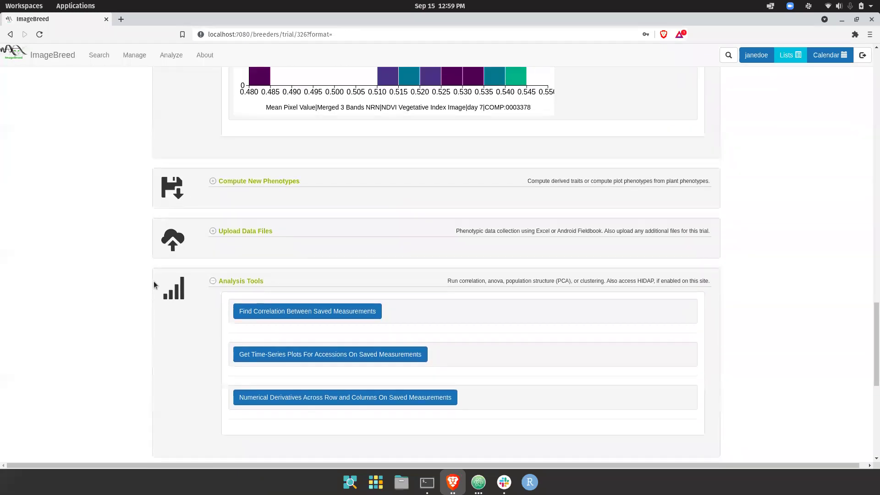
scroll(154, 285, up, 12)
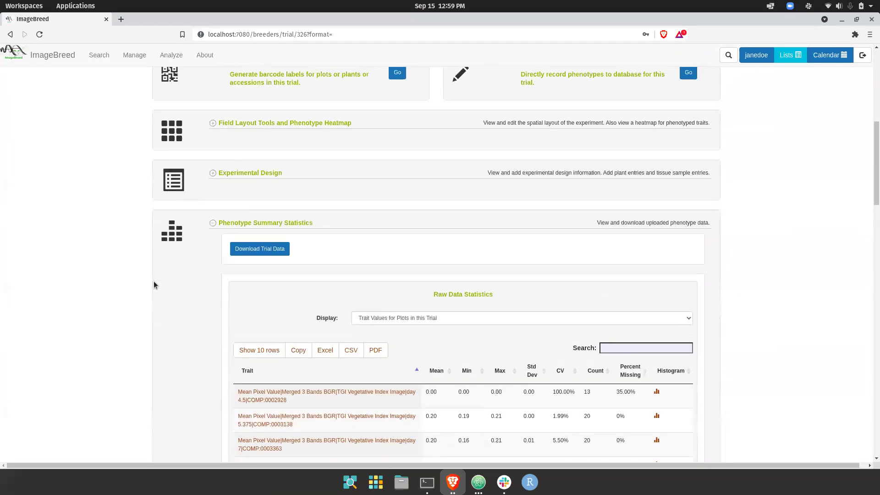
scroll(215, 315, down, 3)
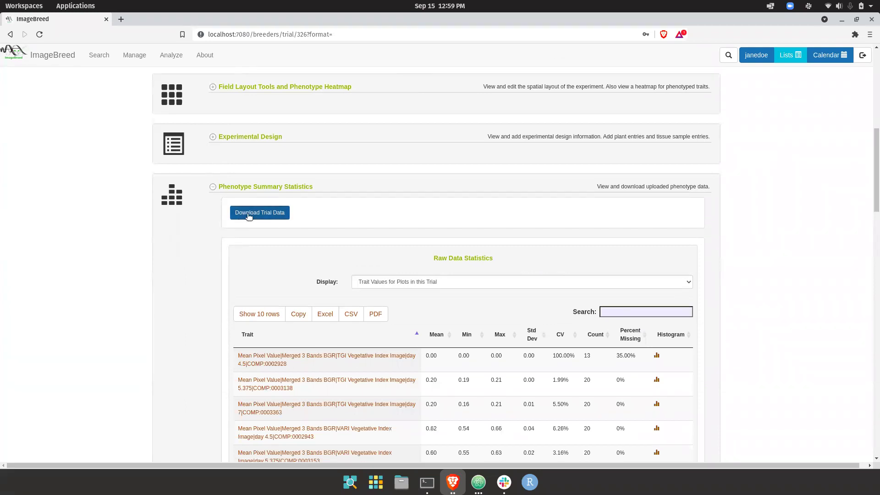
- Set the trial's phenotype download to CSV limited to the NDVI Vegetative Index Image trait component
click(247, 215)
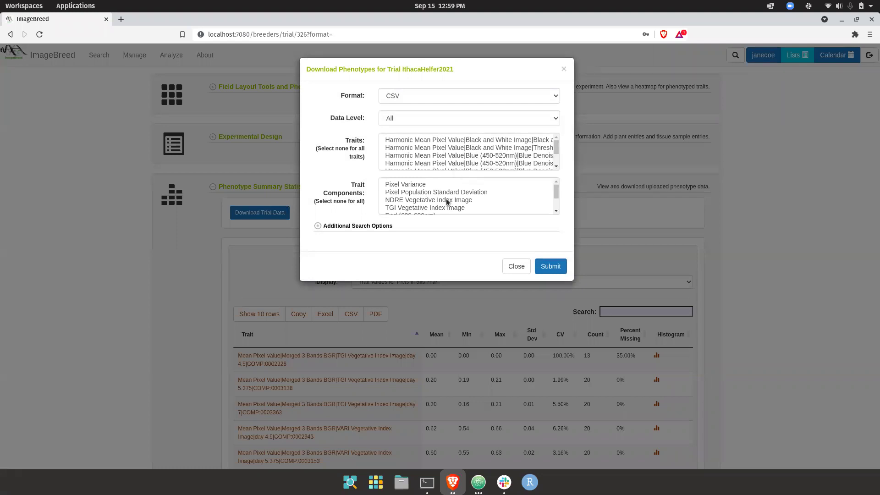
scroll(488, 157, down, 10)
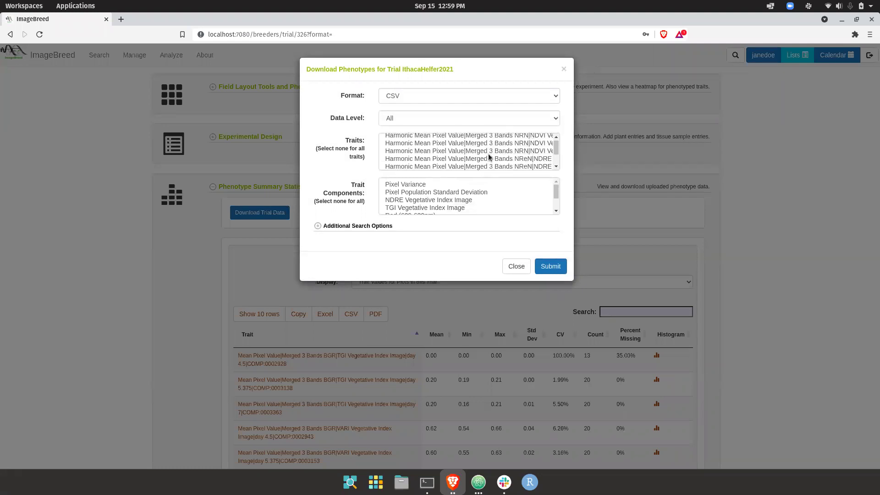
scroll(488, 157, down, 10)
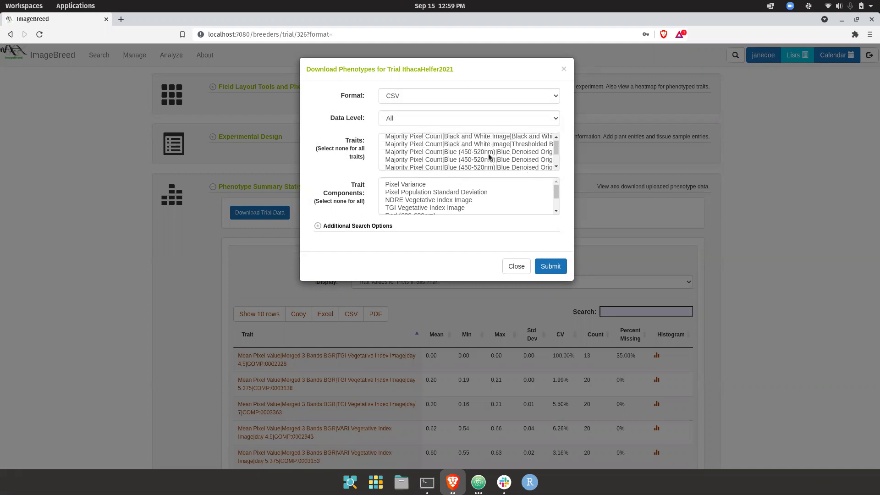
scroll(489, 157, down, 5)
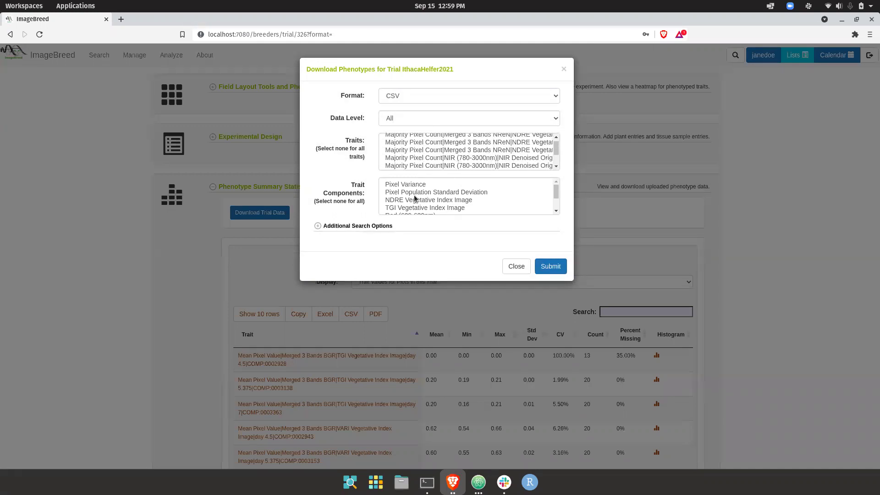
scroll(416, 194, down, 5)
scroll(415, 194, down, 6)
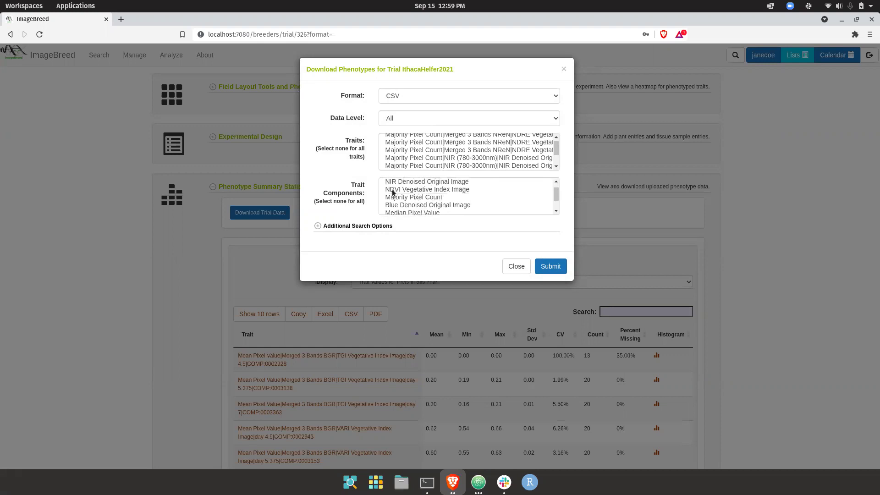
click(410, 191)
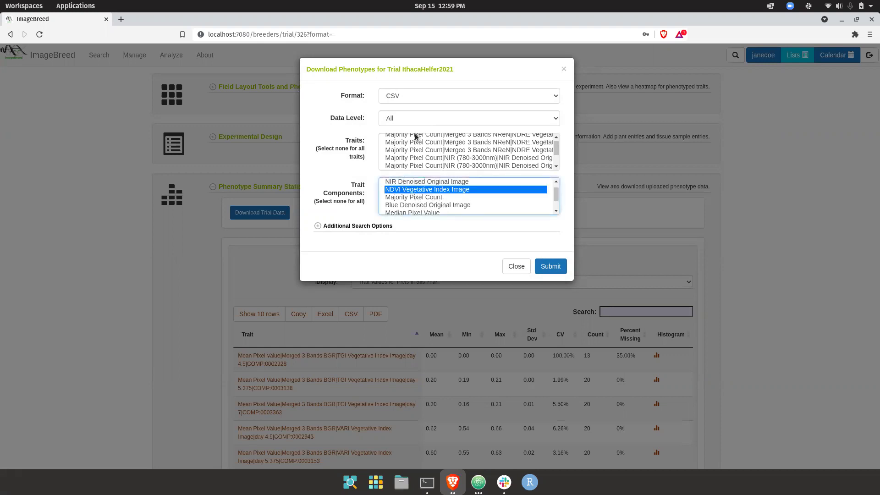
- Download phenotype.csv to Downloads and open it with comma-separated import settings
click(547, 270)
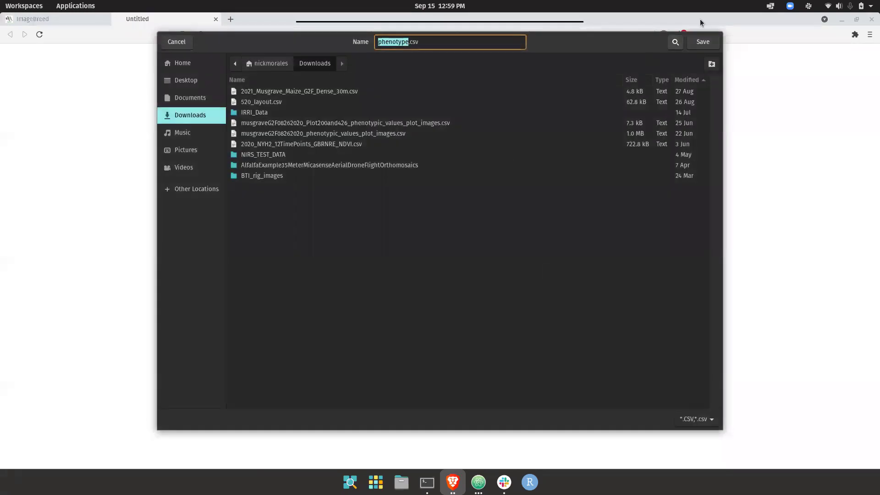
click(700, 40)
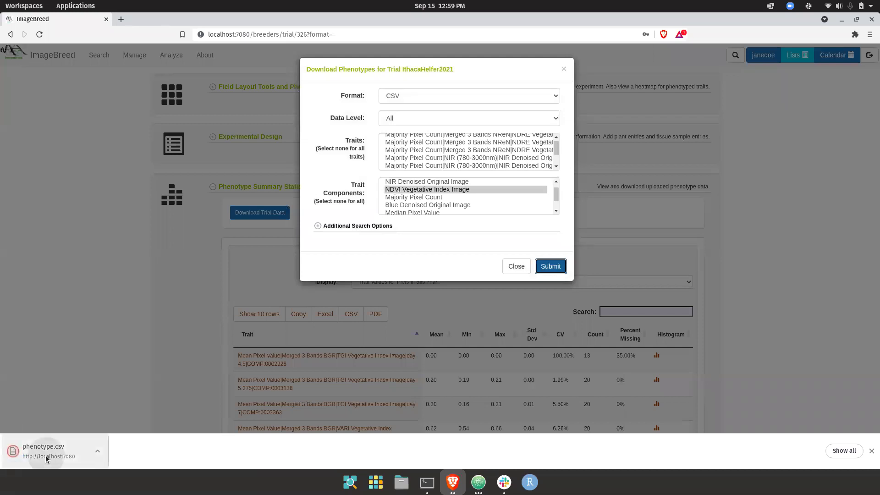
click(46, 458)
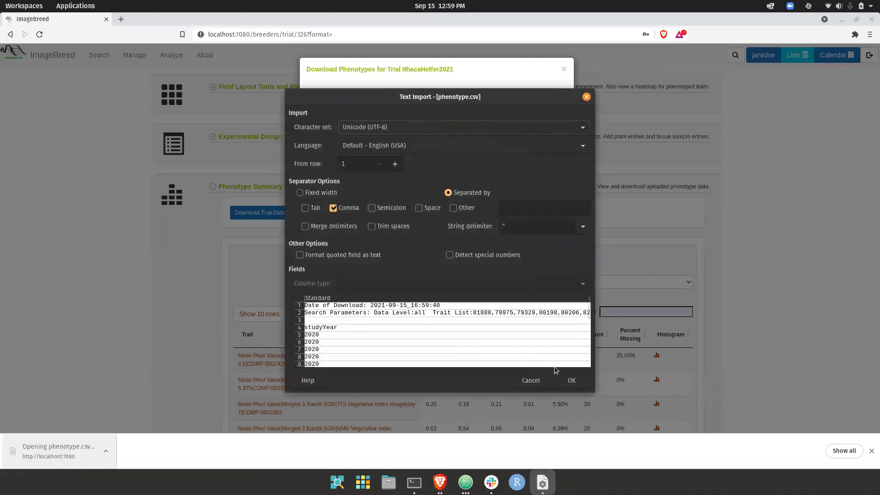
click(570, 381)
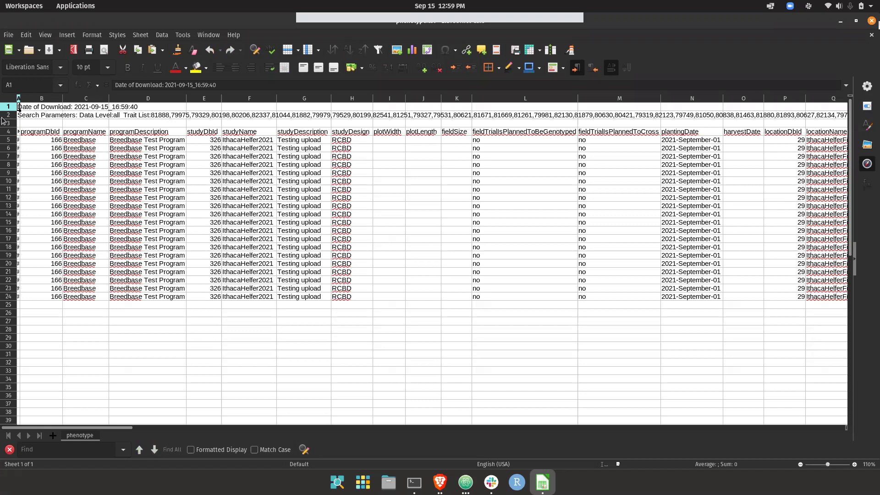
- Delete rows 1–3 of phenotype.csv so the column headers start in row 1
drag(7, 108, 10, 122)
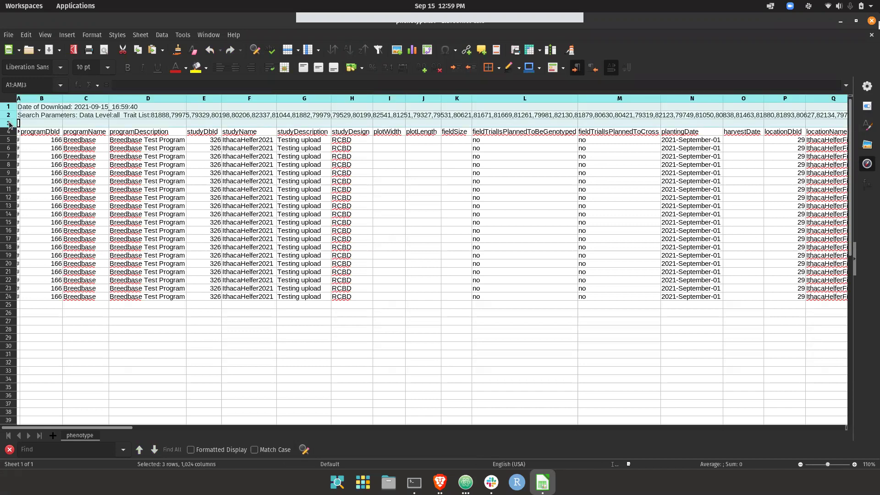
right_click(12, 124)
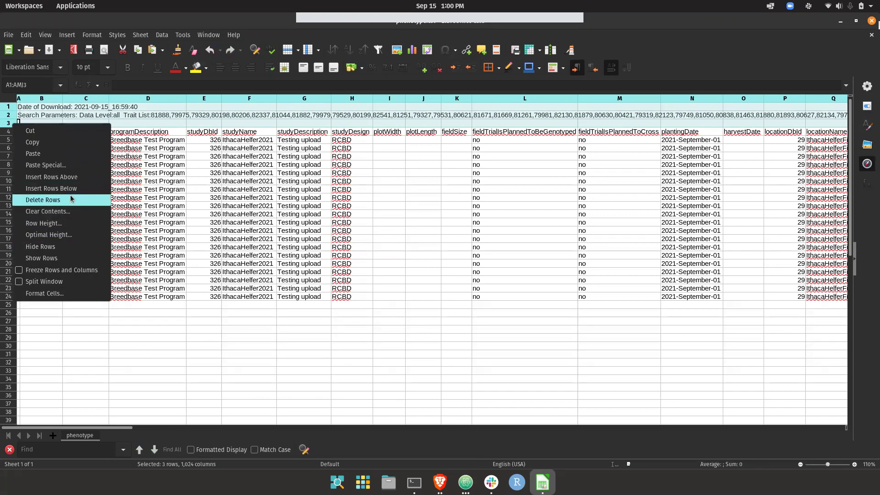
click(42, 200)
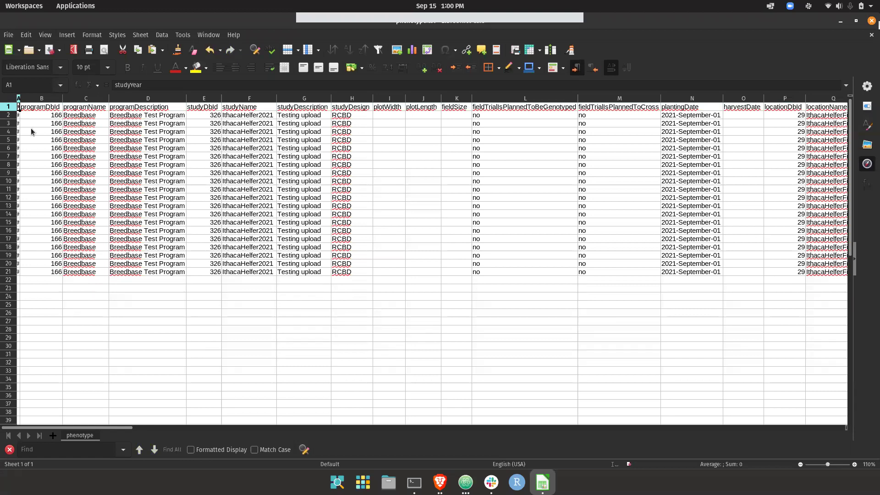
double_click(19, 99)
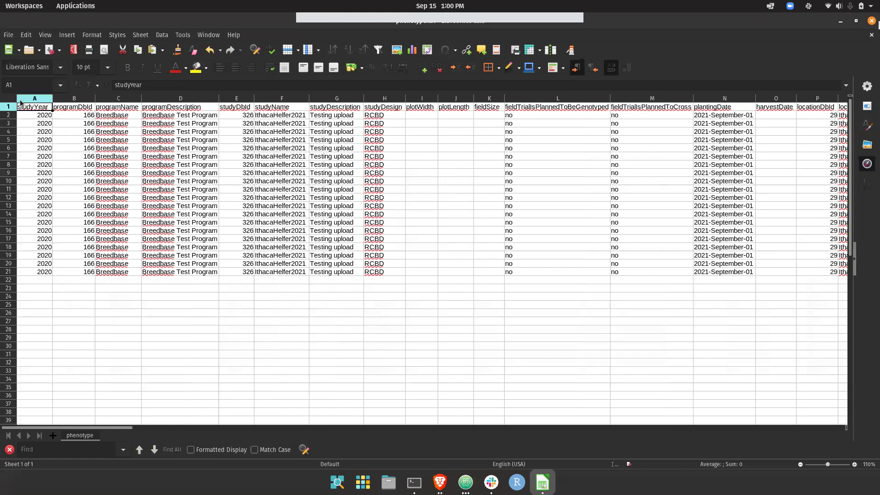
click(97, 117)
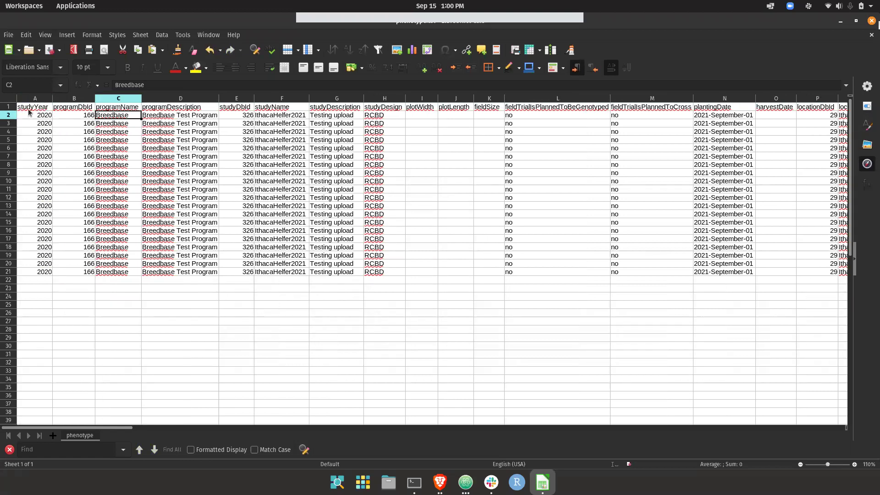
drag(29, 109, 179, 272)
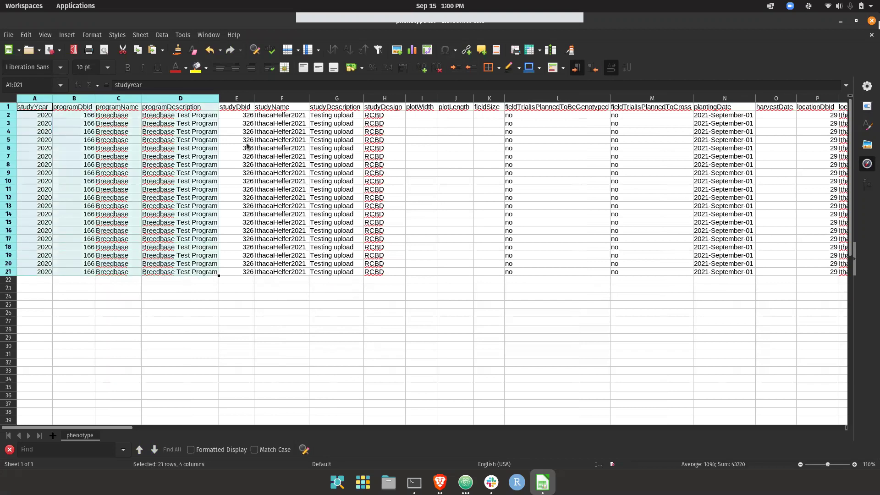
drag(241, 116, 405, 277)
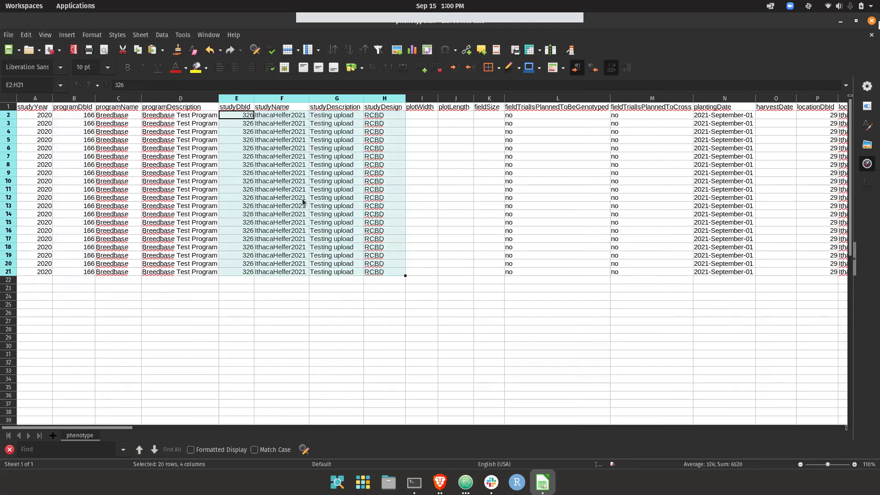
key(shift+Right)
key(shift+Right)
key(shift+Right)
key(shift+Right)
key(shift+Right)
key(shift+Right)
key(shift+Right)
key(shift+Right)
key(shift+Right)
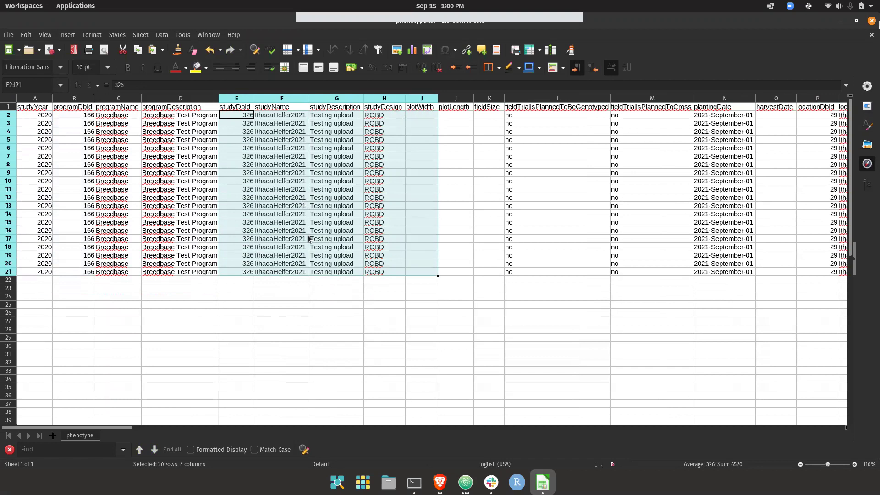
key(shift+Right)
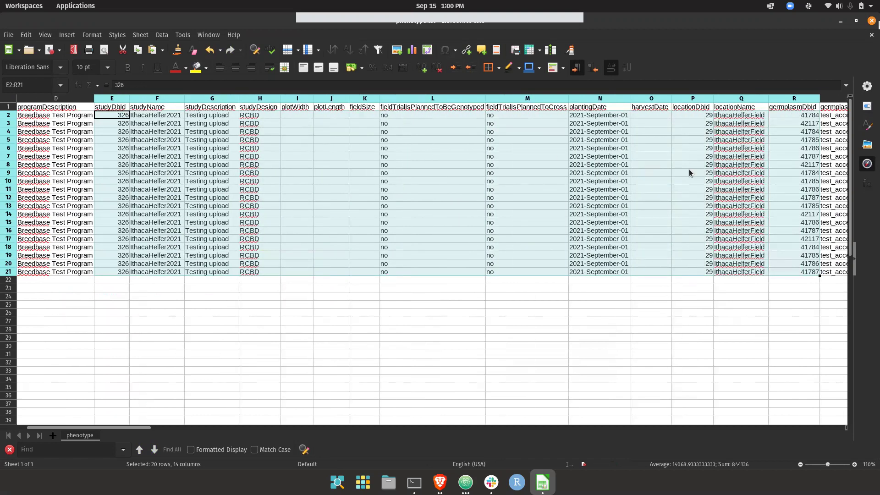
click(731, 118)
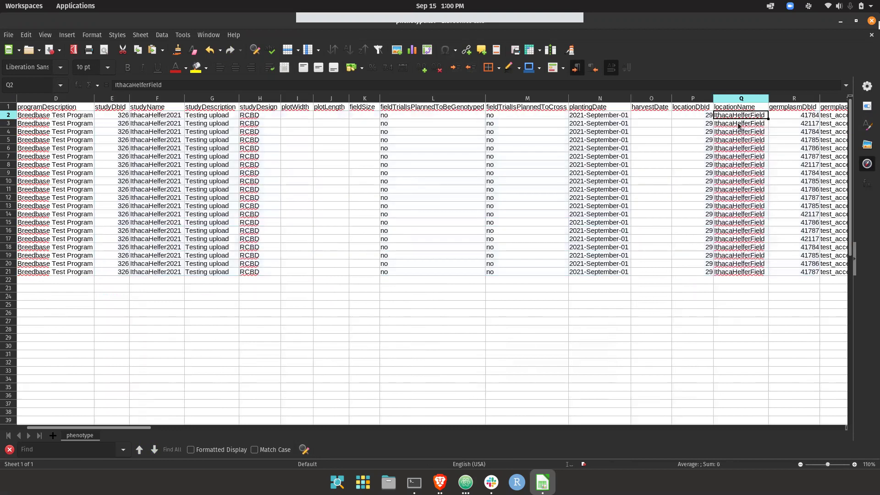
key(Right)
key(Right)
key(Right)
key(Right)
key(Right)
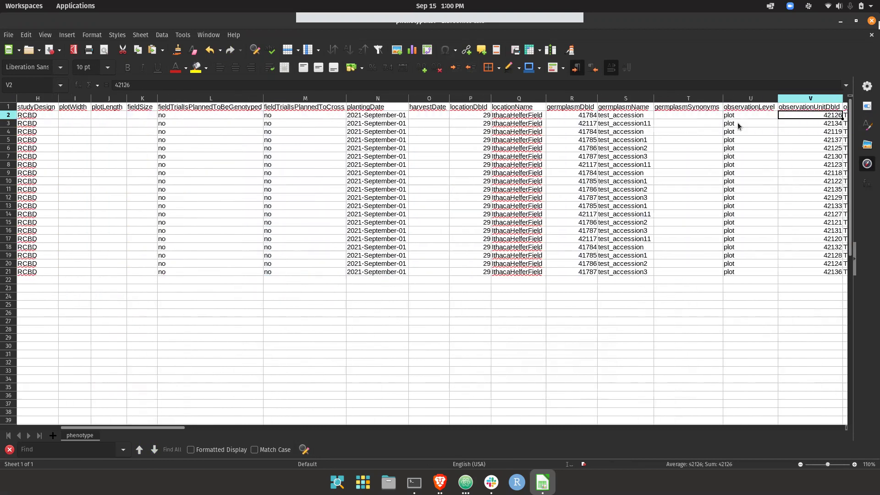
click(616, 118)
drag(615, 118, 614, 278)
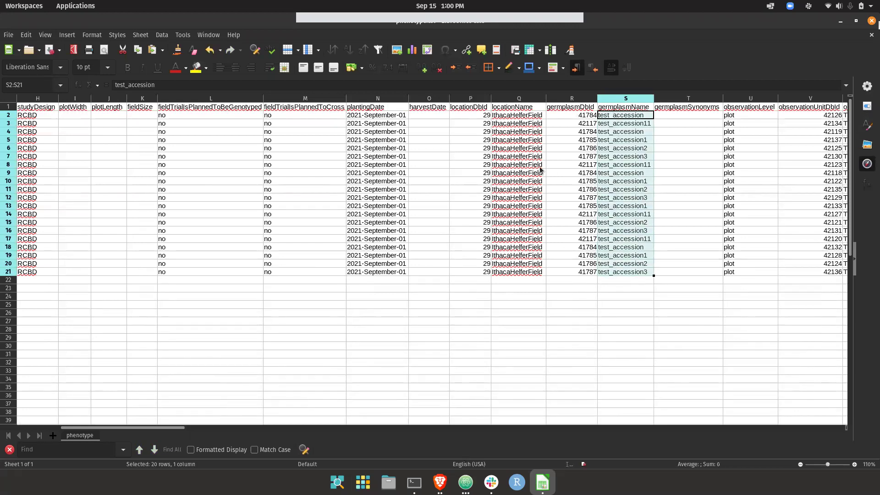
click(639, 148)
key(Right)
key(Right)
key(Right)
key(Right)
key(Right)
key(Right)
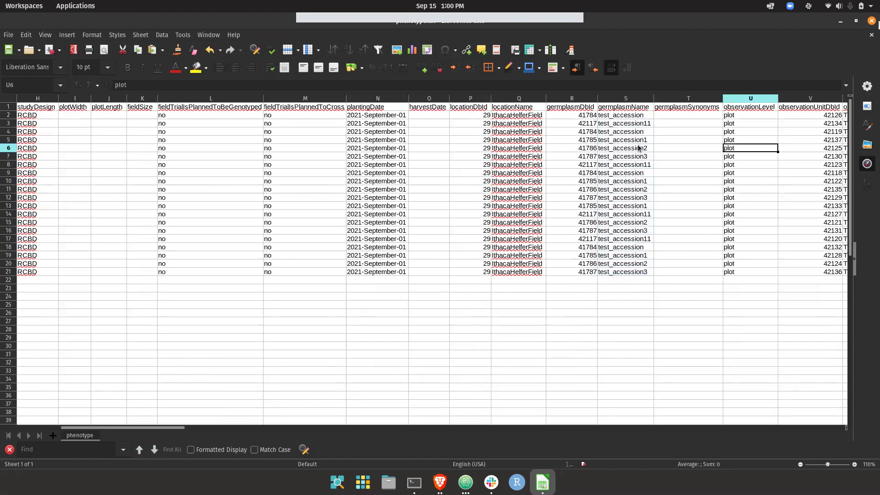
key(Left)
key(Left)
key(Right)
key(Right)
key(Right)
key(Right)
key(Right)
key(Right)
key(Right)
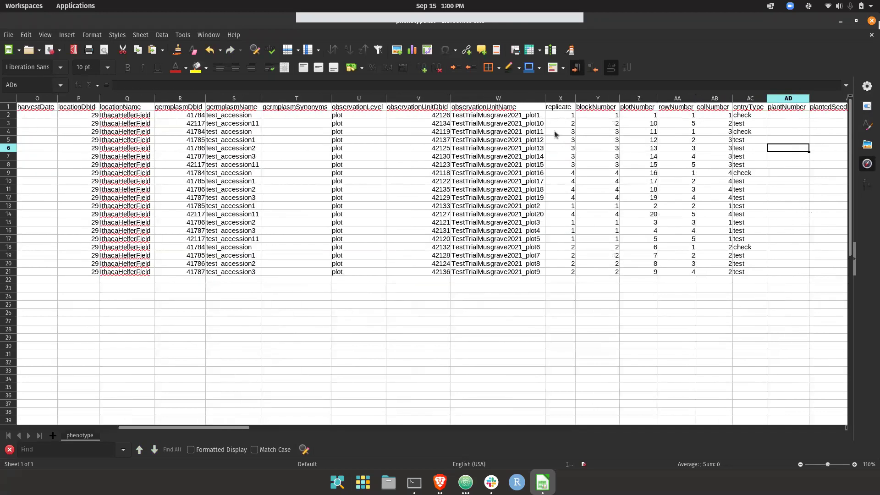
drag(560, 115, 745, 273)
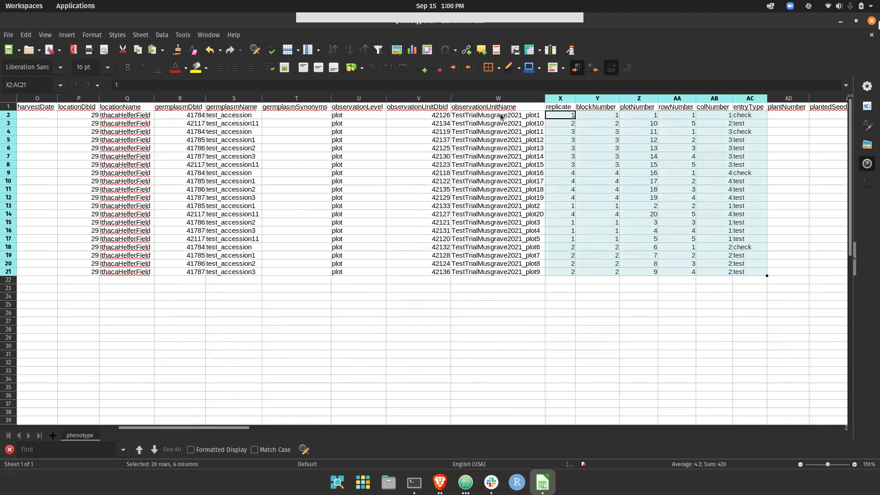
click(678, 125)
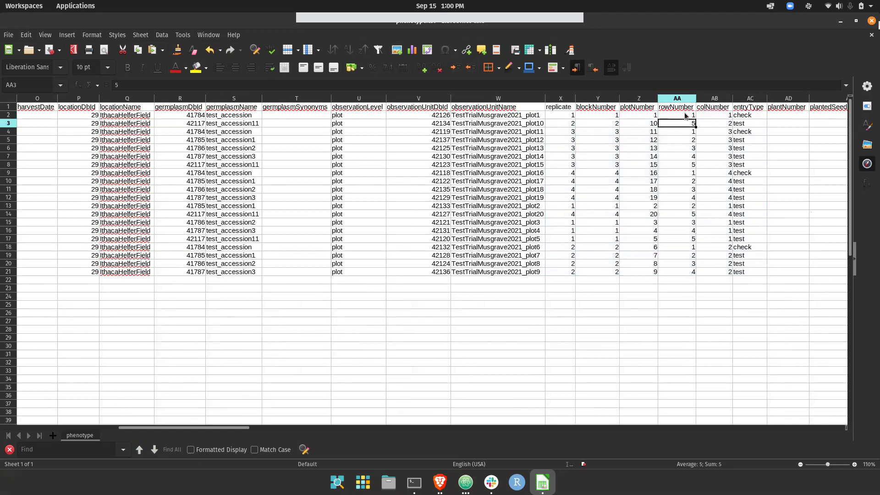
drag(685, 115, 729, 271)
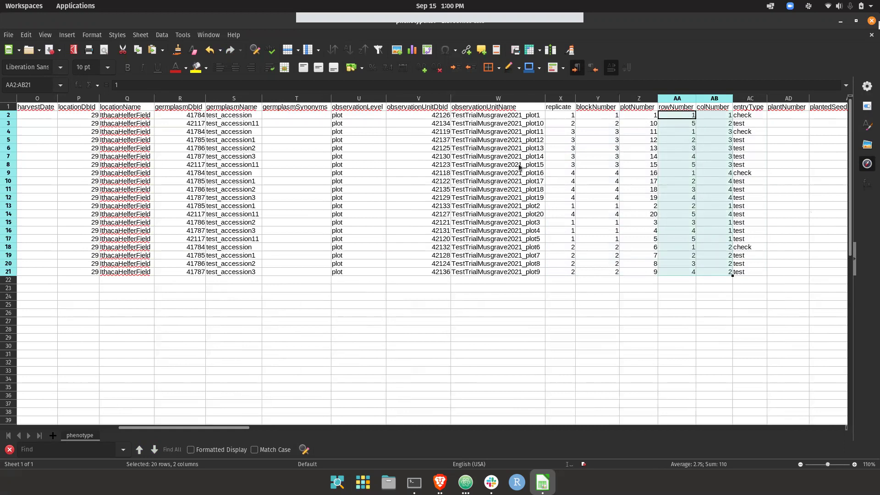
click(739, 123)
key(Up)
key(Up)
key(Right)
key(Right)
key(Right)
key(Right)
key(Right)
key(Right)
key(Right)
key(Right)
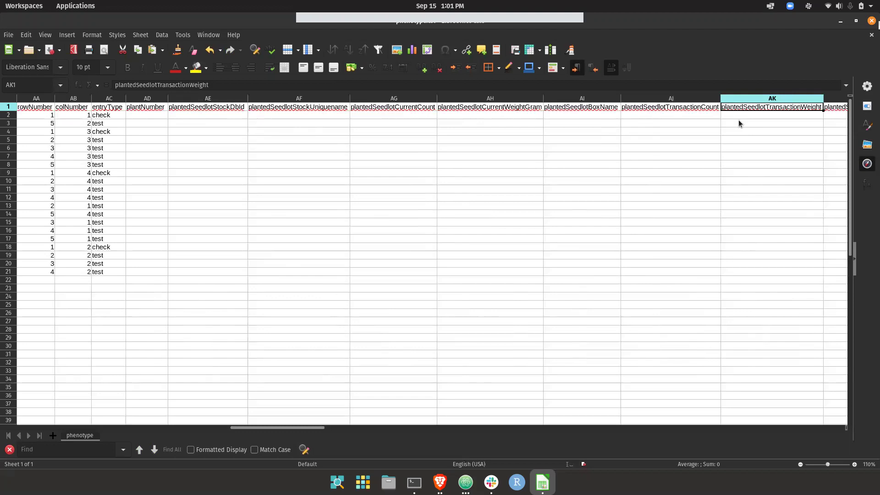
- Review the NDVI harmonic mean, majority, maximum and mean pixel value columns, selecting BB2:BB21
key(Right)
key(Right)
key(Right)
key(Right)
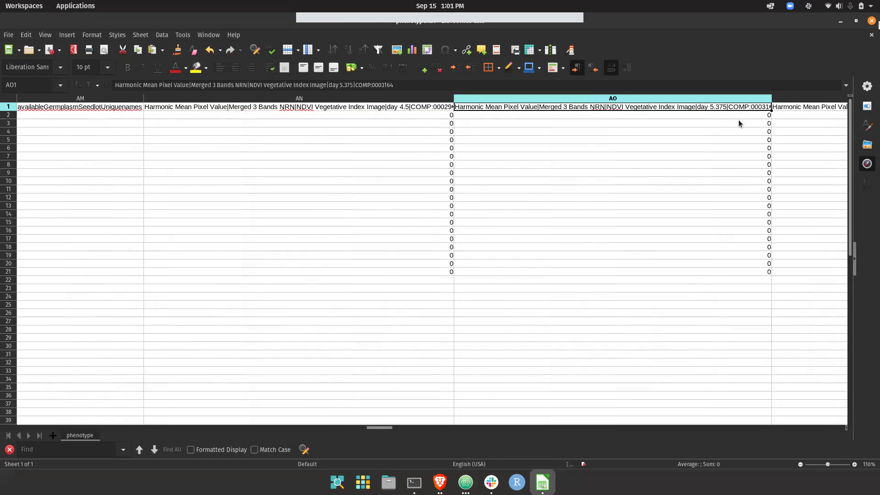
key(Left)
key(Left)
key(Left)
key(Left)
key(Left)
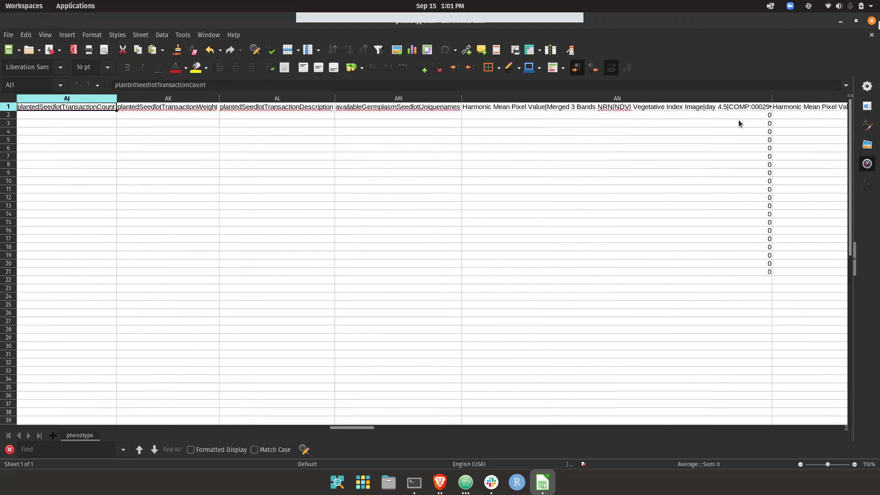
key(Right)
key(Right)
key(Right)
key(Right)
key(Right)
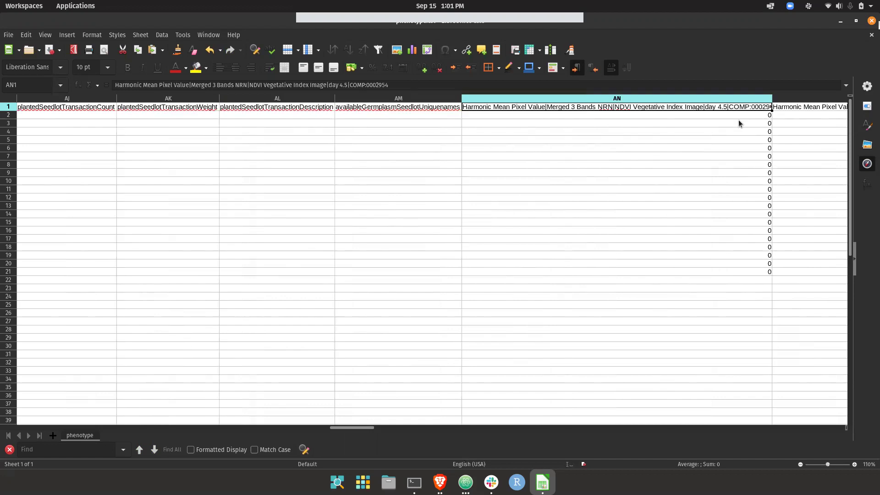
key(Right)
key(Right)
key(Right)
key(Right)
key(Right)
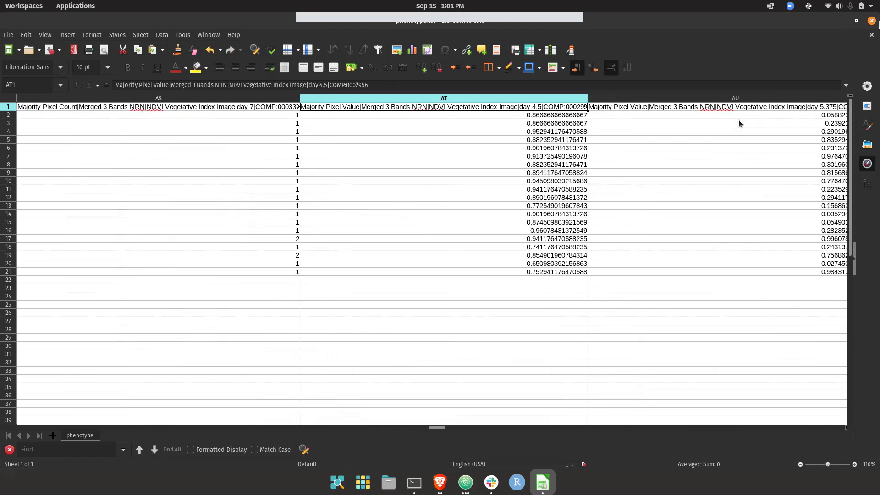
key(Right)
key(Right)
key(Right)
key(Right)
key(Right)
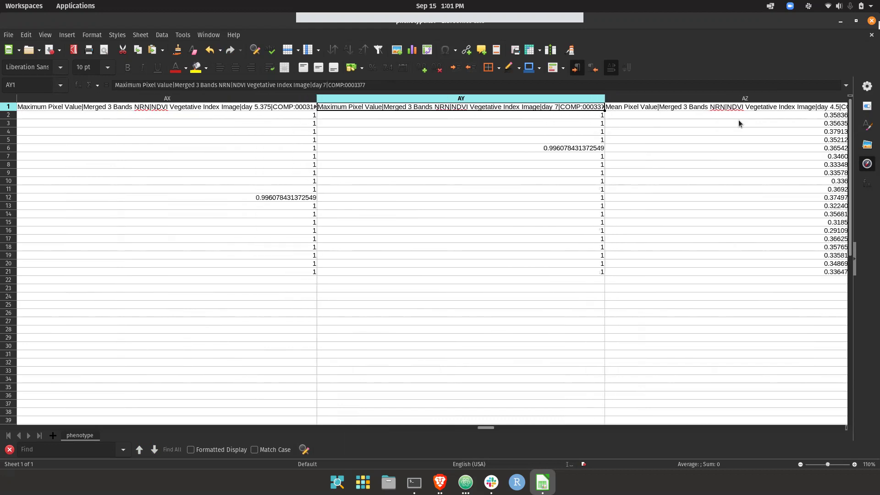
key(Right)
key(Right)
key(Right)
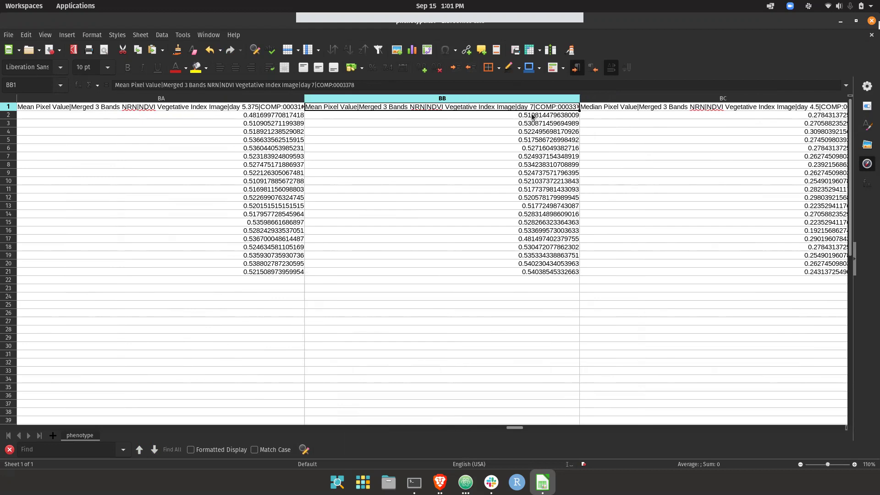
drag(532, 116, 534, 273)
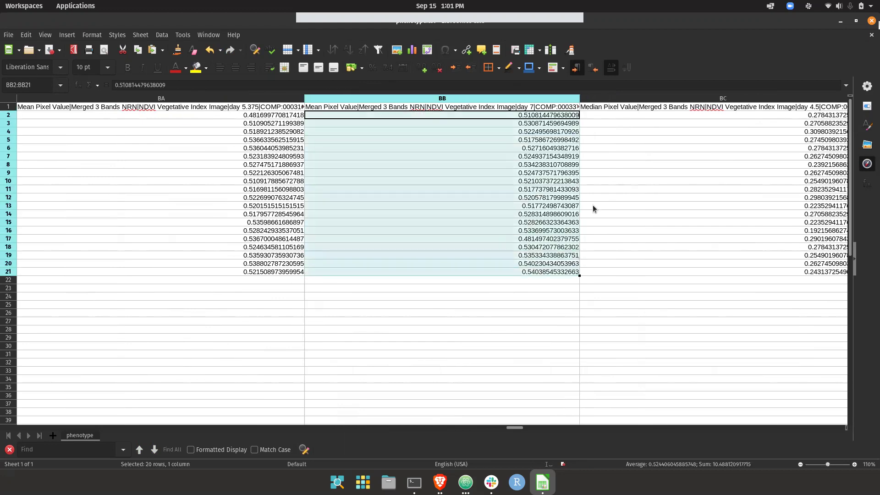
- Close phenotype.csv without saving changes
scroll(592, 209, left, 20)
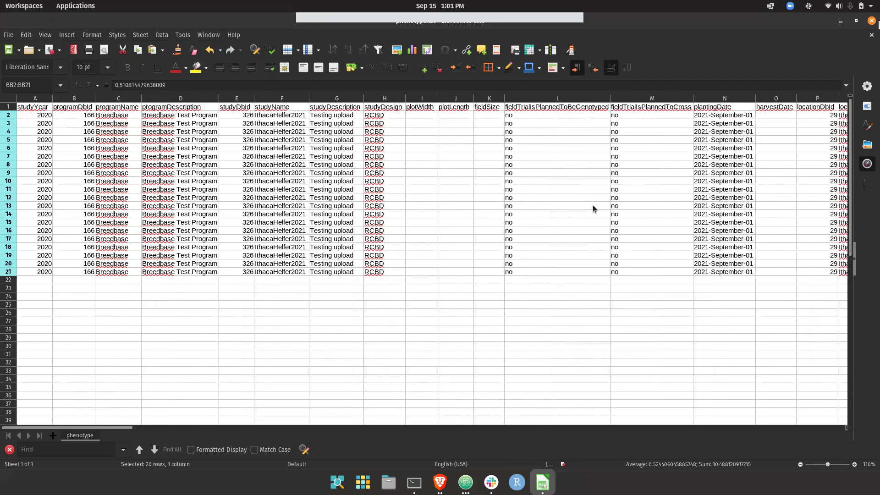
click(872, 20)
click(368, 277)
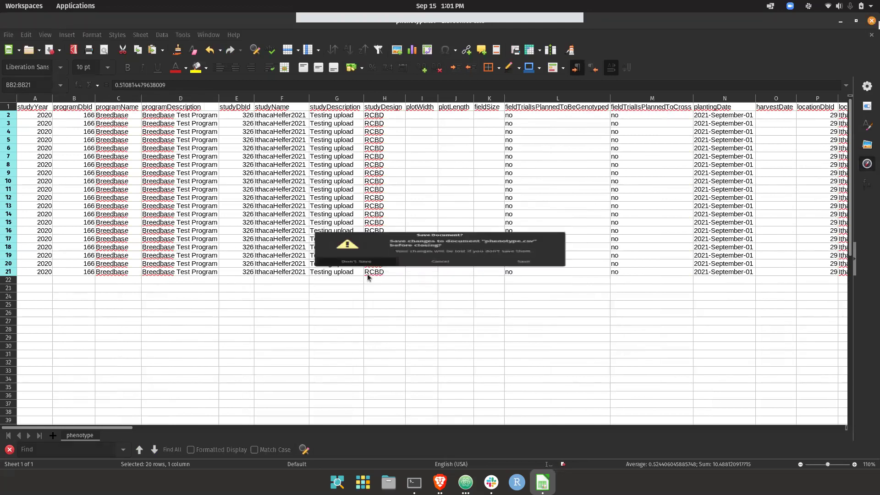
- Dismiss the download dialog and open Search > Wizard in a new browser tab
click(512, 271)
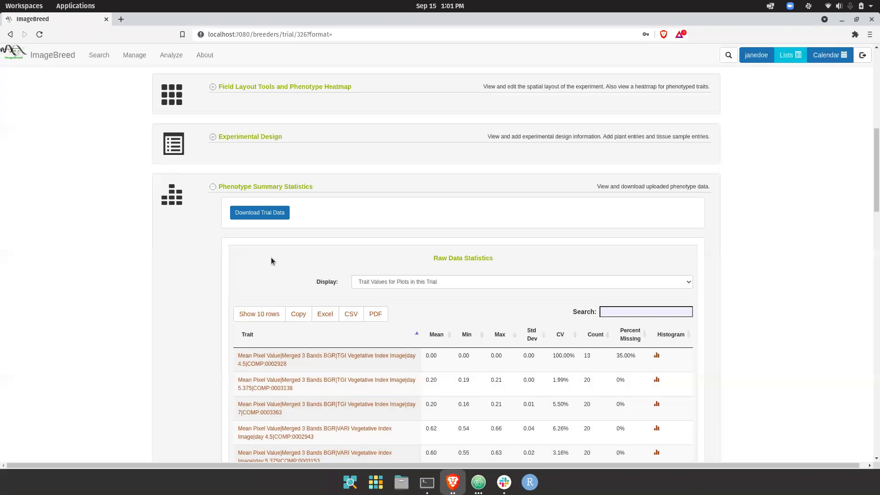
mouse_move(95, 64)
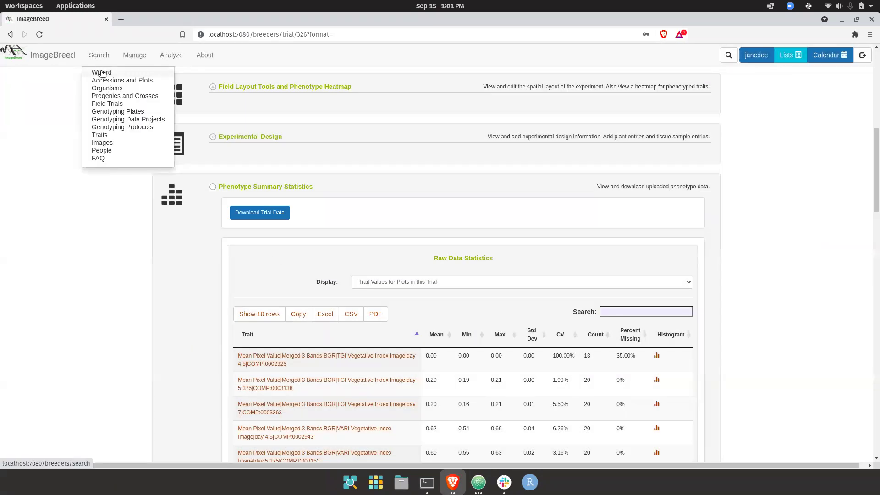
right_click(102, 74)
click(116, 74)
click(151, 21)
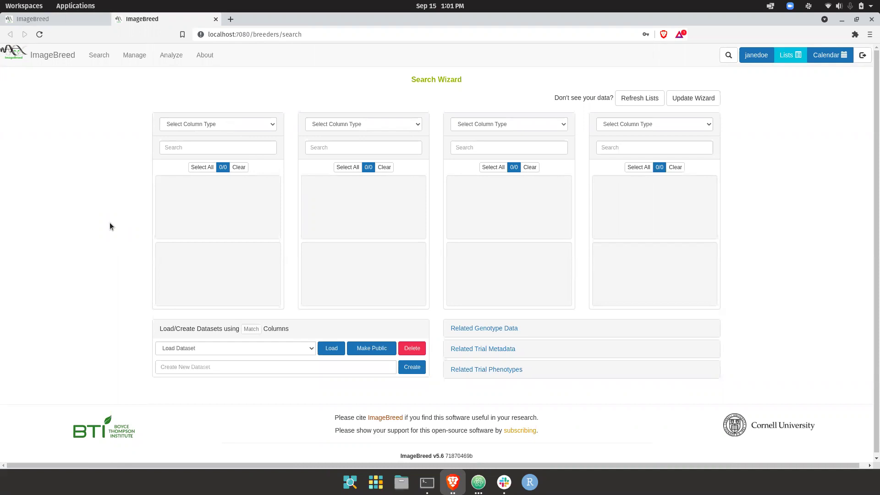
- Set the first wizard column to Trials and add IthacaHelfer2021 to the selection
click(200, 127)
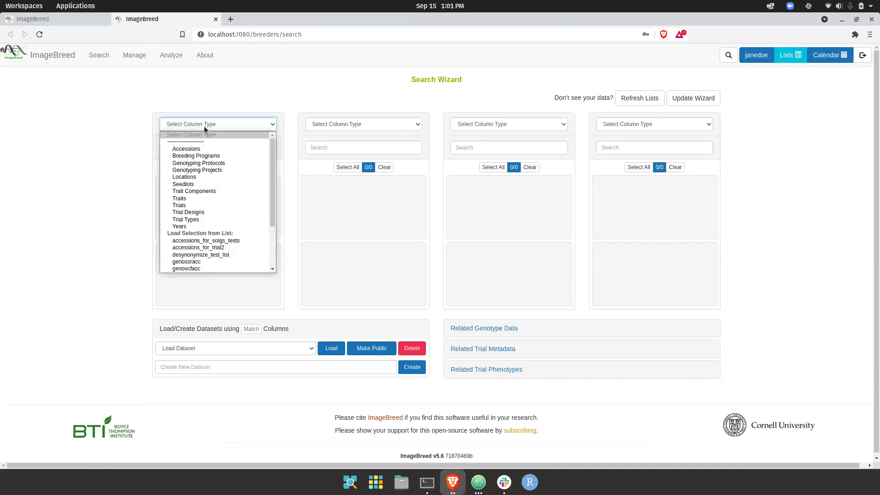
click(202, 206)
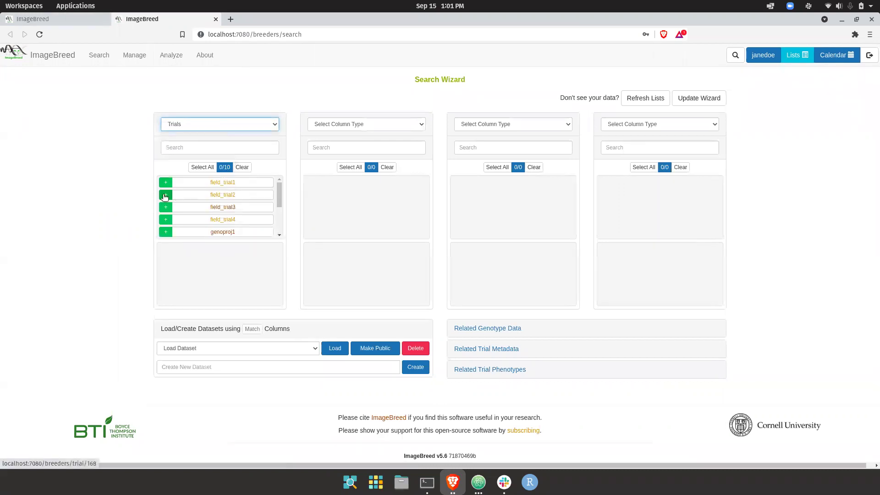
scroll(192, 212, down, 1)
scroll(192, 212, down, 2)
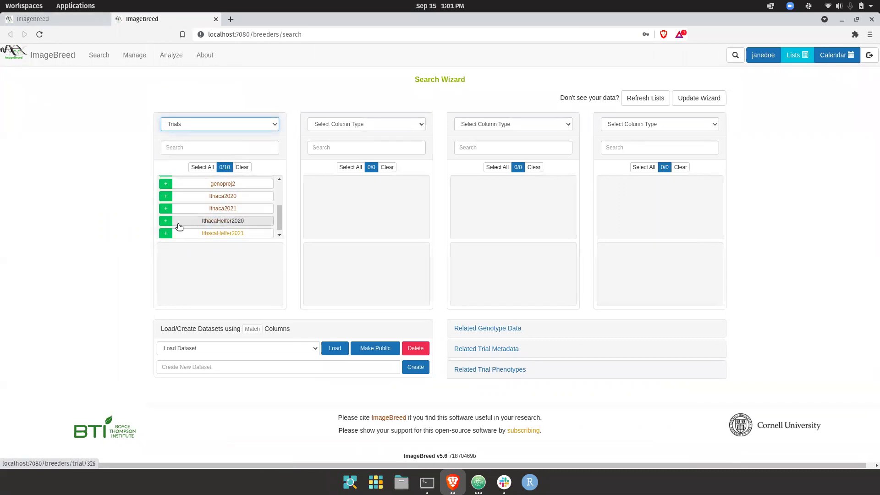
click(168, 233)
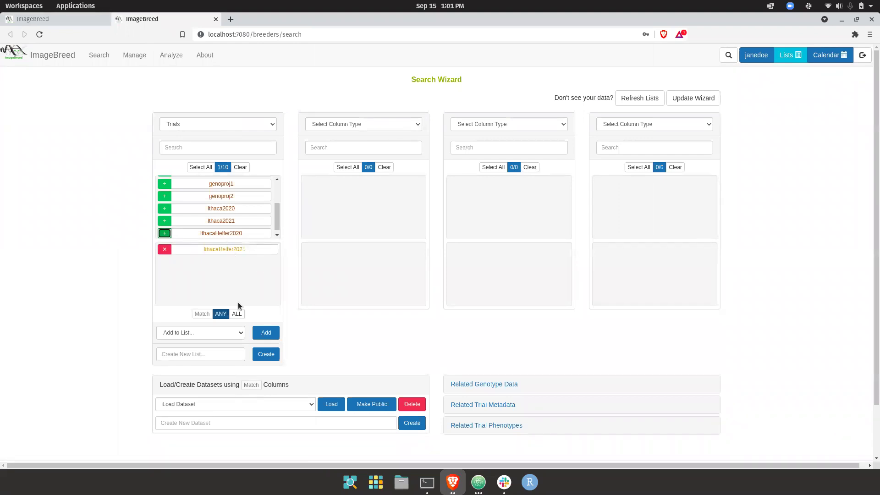
- Set the second wizard column to Traits and add three Merged 3 Bands NRN NDVI mean pixel value traits
click(346, 129)
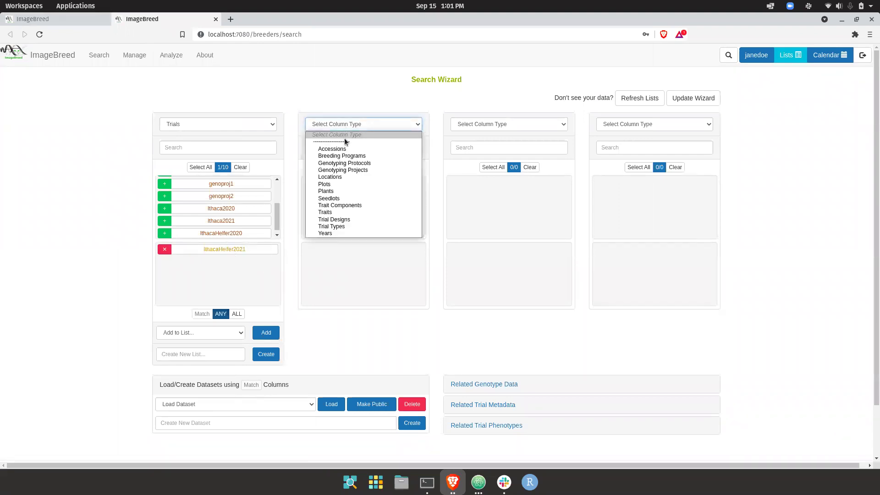
click(362, 212)
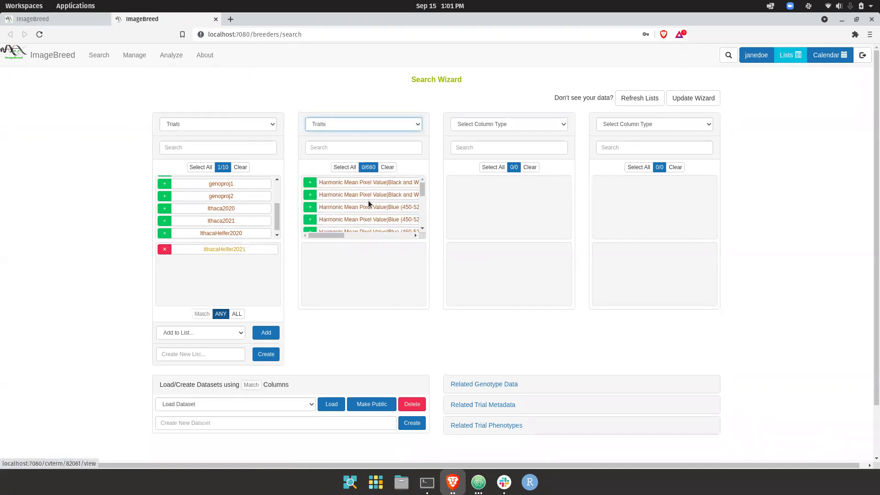
scroll(362, 206, down, 1)
scroll(362, 207, down, 8)
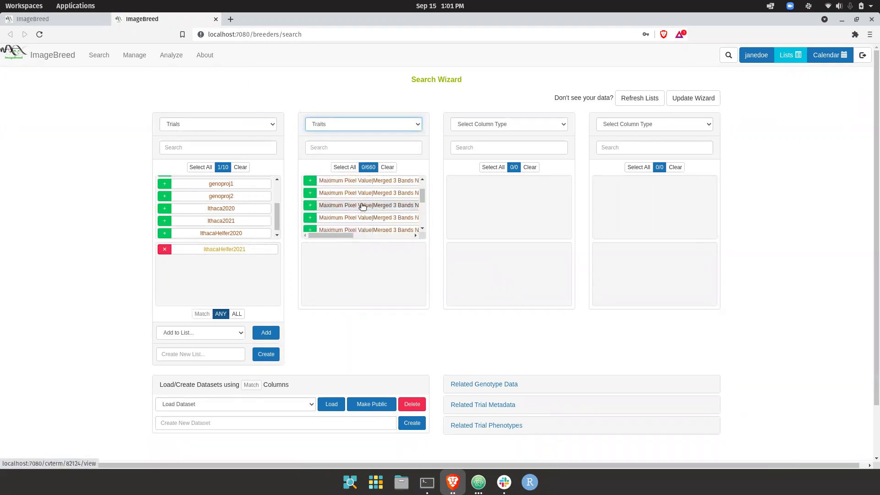
scroll(363, 206, down, 3)
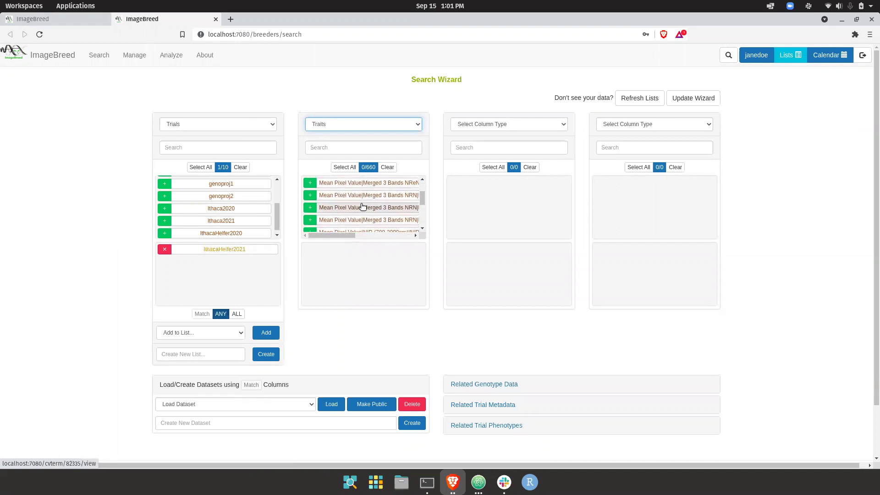
scroll(362, 206, right, 2)
scroll(362, 207, left, 2)
click(309, 196)
click(310, 195)
click(310, 196)
scroll(347, 257, right, 5)
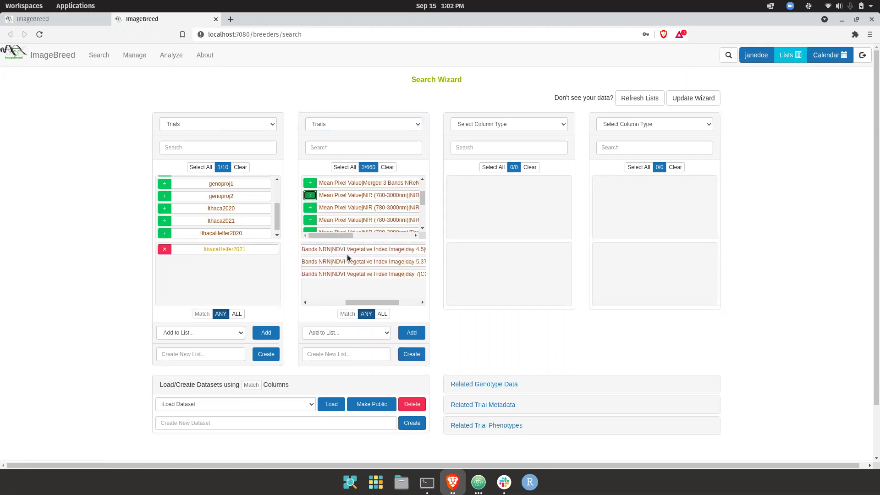
scroll(373, 262, left, 5)
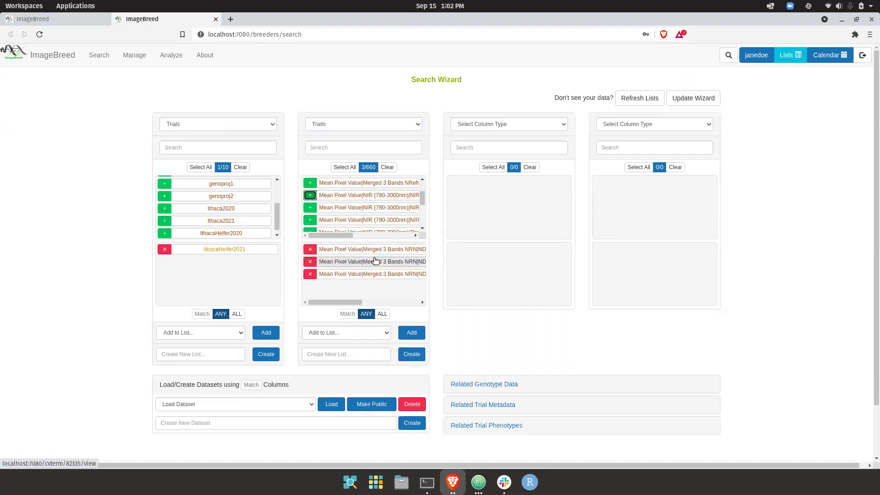
- Set the third column to Accessions and select all five test accessions
click(486, 123)
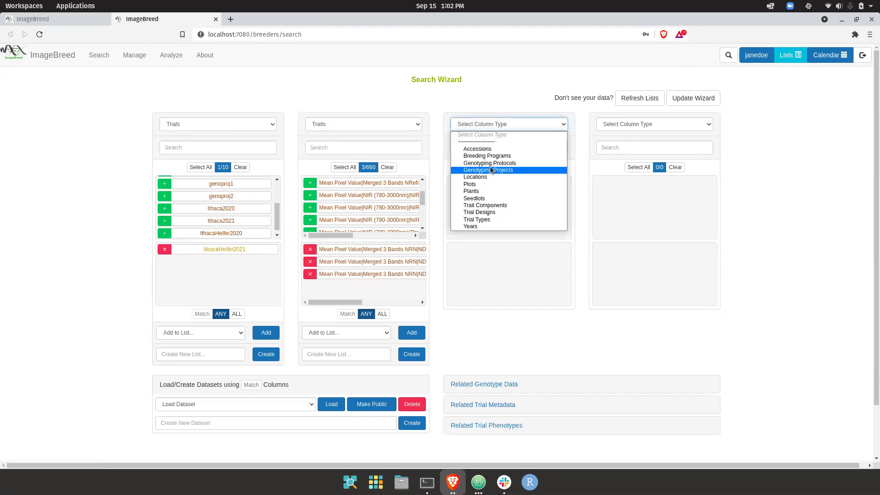
click(497, 146)
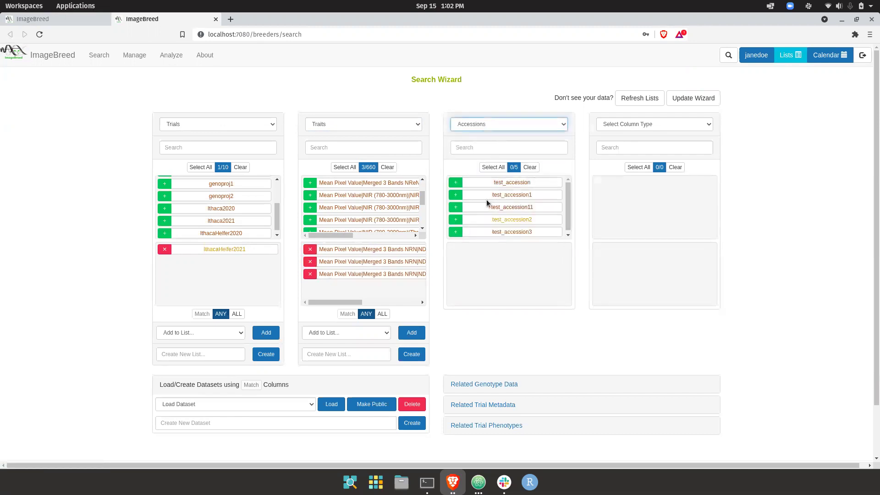
click(486, 169)
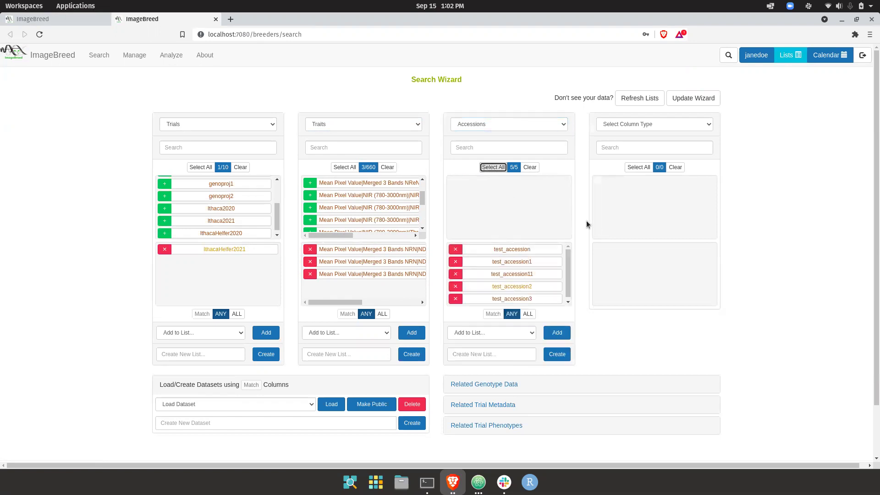
- Download Related Trial Phenotypes as phenotype (1).csv to Downloads and open it in Calc
scroll(587, 221, down, 2)
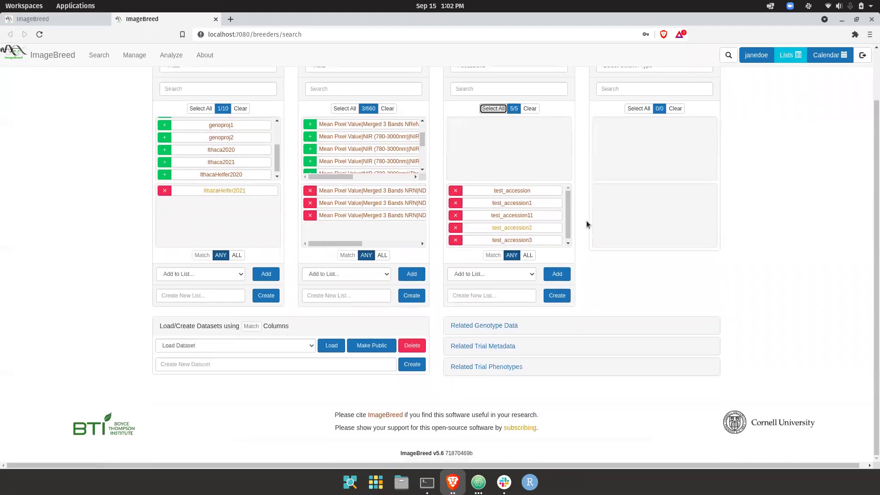
click(497, 368)
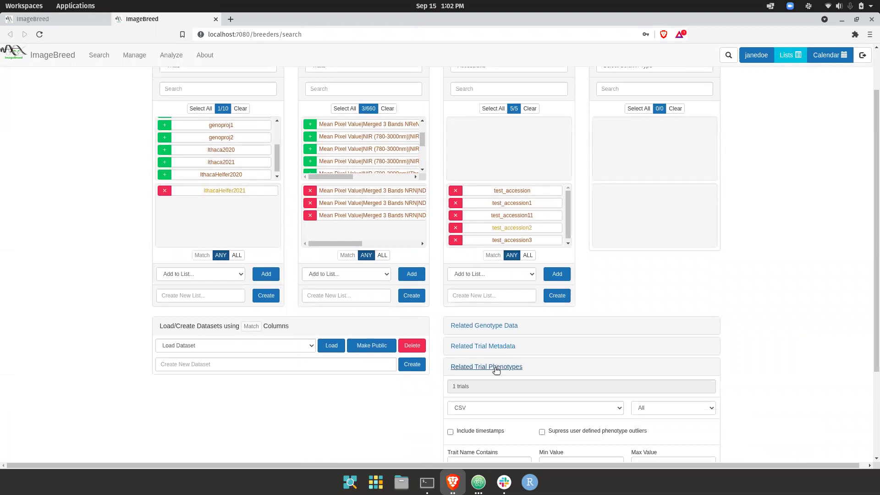
scroll(495, 371, down, 4)
click(495, 389)
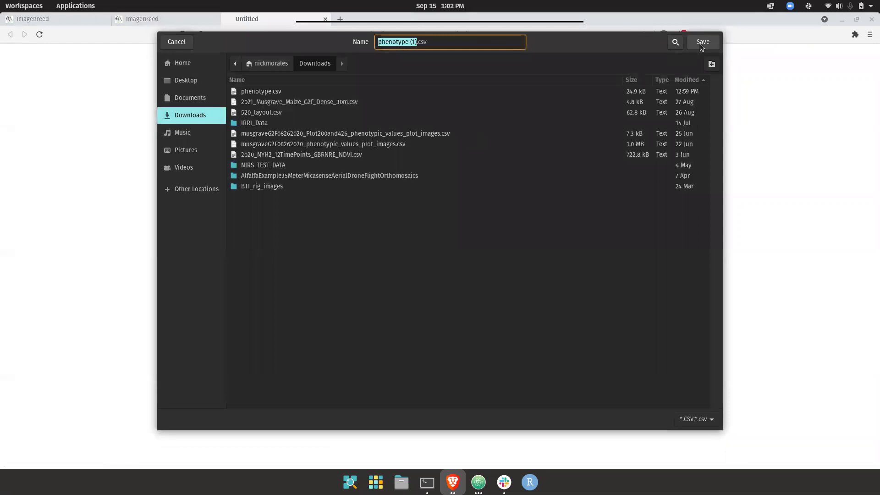
click(700, 43)
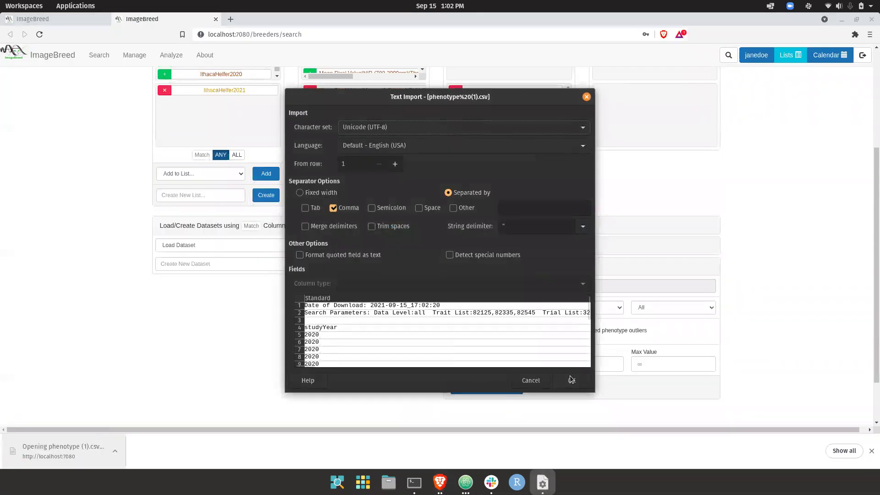
click(571, 380)
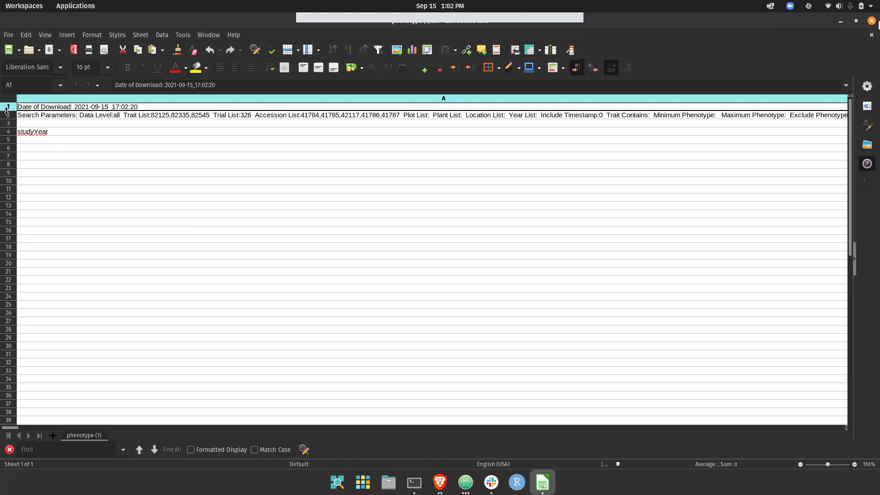
- Hide the three search-parameter rows at the top of the sheet
mouse_move(6, 110)
mouse_down()
mouse_move(8, 131)
mouse_move(8, 123)
mouse_up()
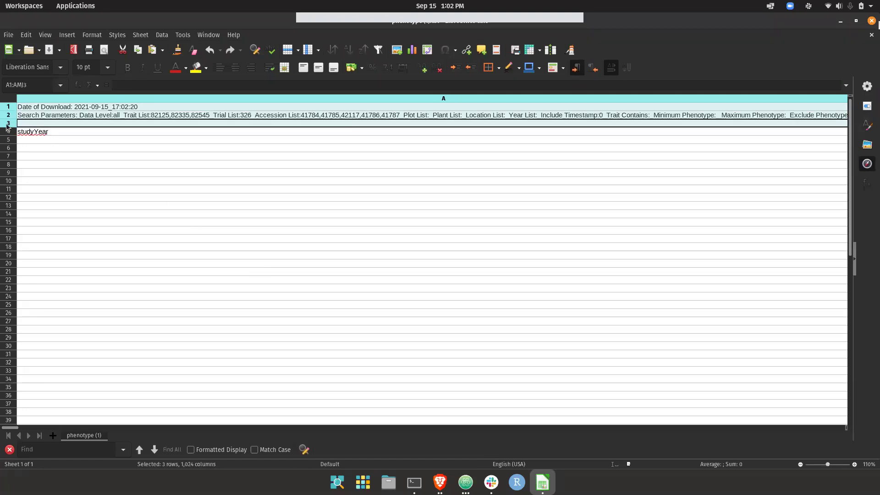
right_click(6, 127)
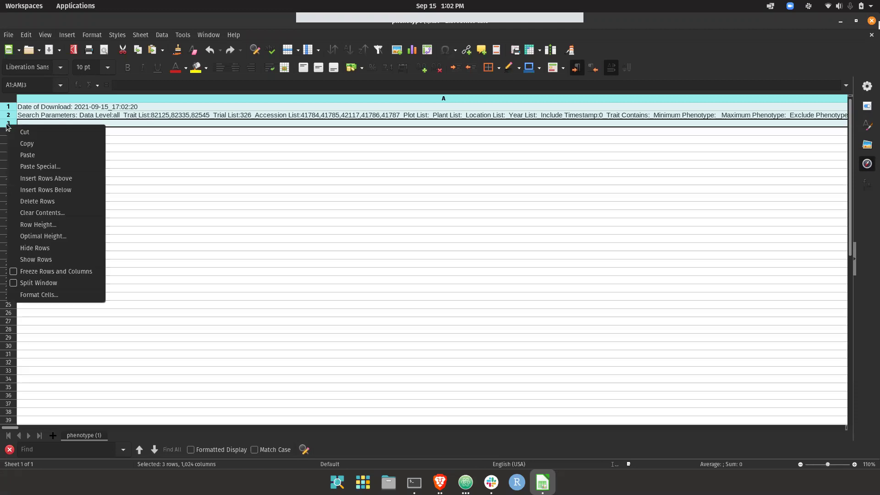
click(62, 247)
- Reset column A to the default column width
right_click(98, 98)
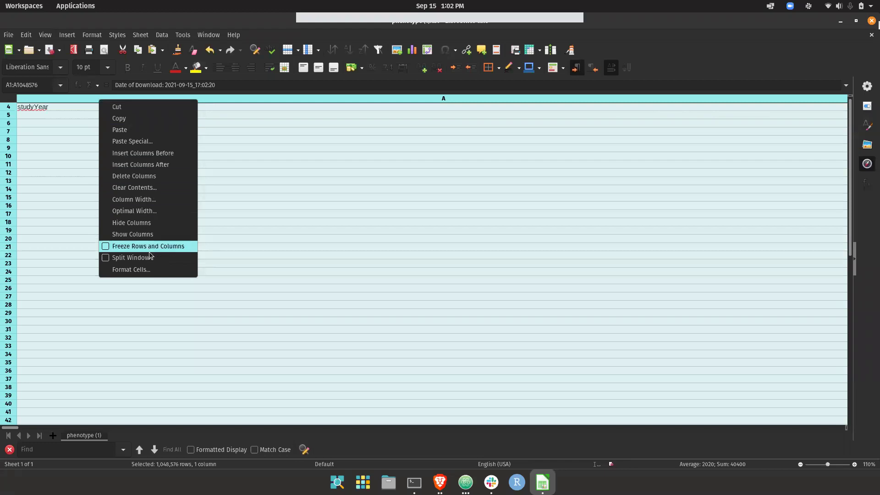
click(161, 200)
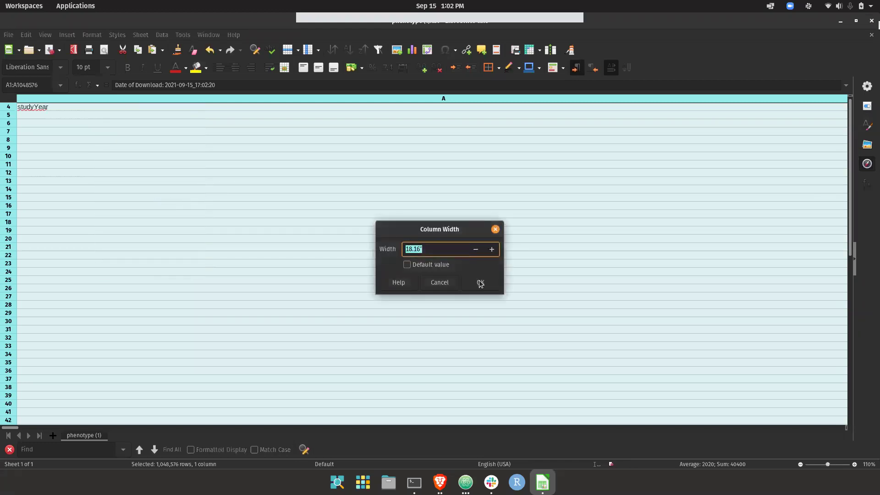
click(440, 267)
click(481, 282)
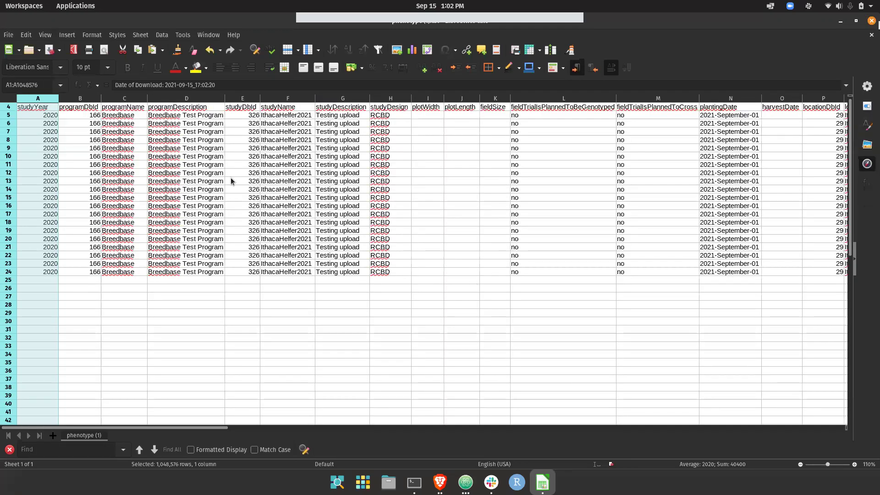
click(63, 124)
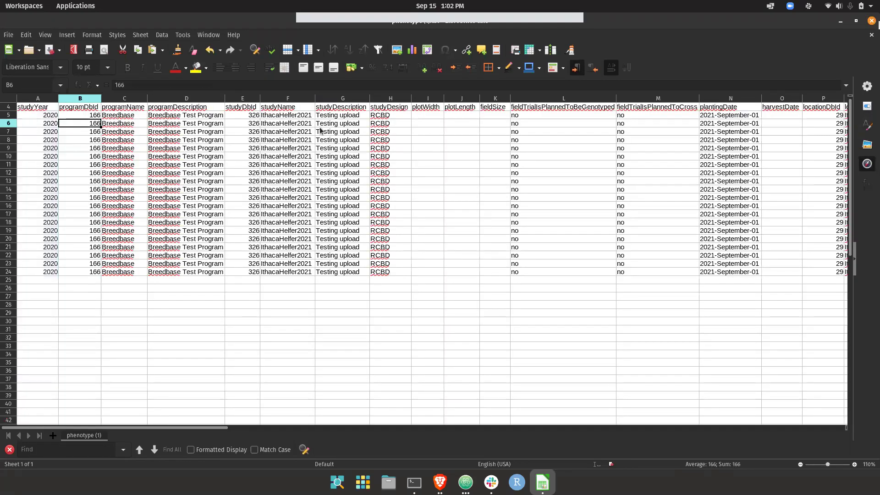
- Browse the year, program and day 4.5 NDVI columns, then close phenotype (1).csv without saving
drag(49, 115, 197, 274)
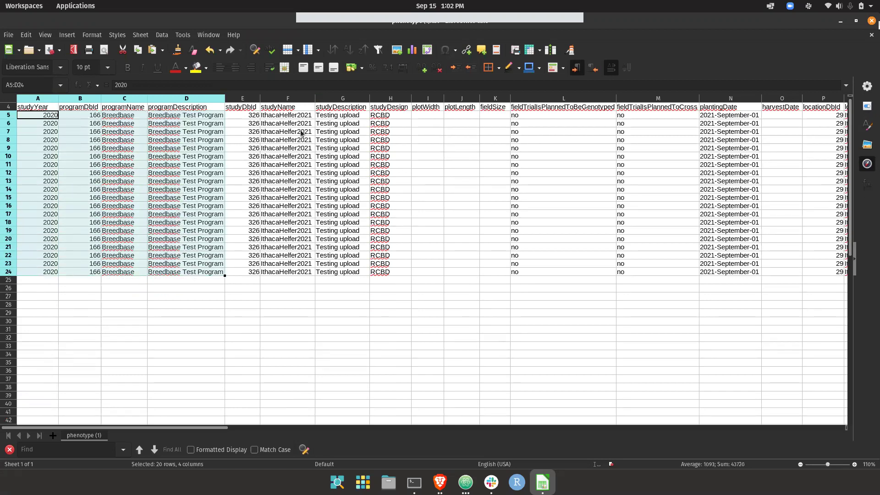
scroll(513, 166, right, 15)
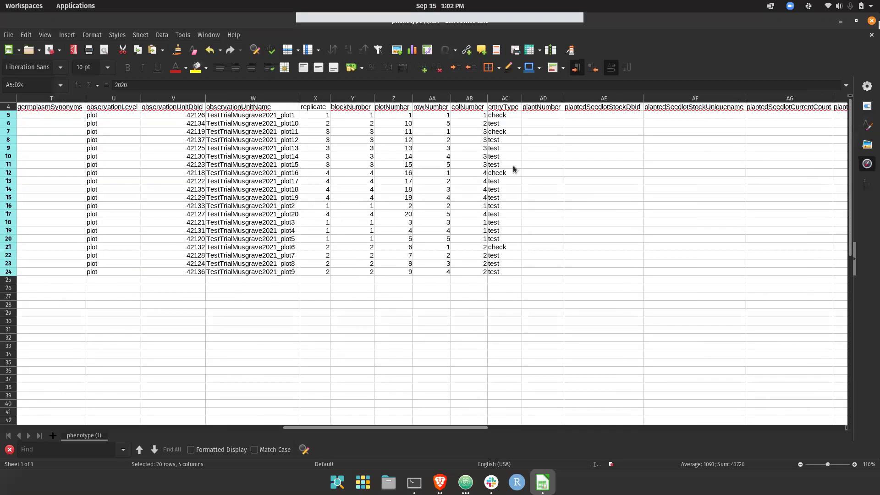
scroll(513, 169, left, 8)
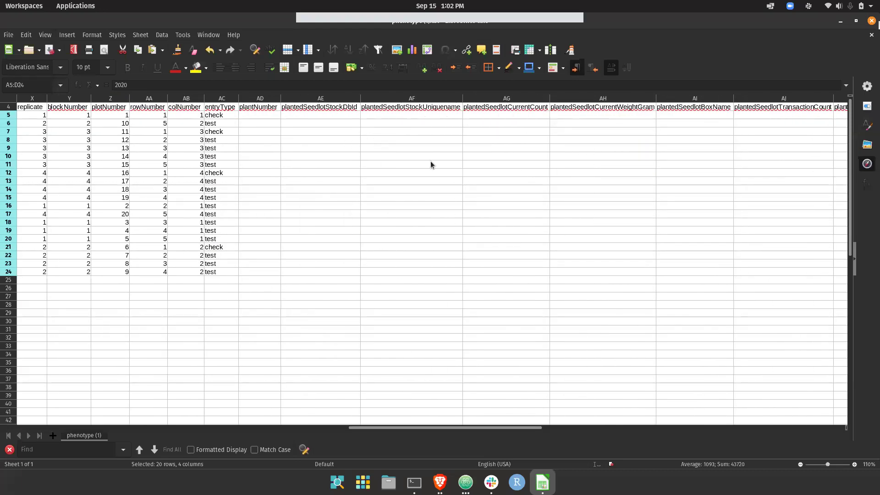
click(420, 112)
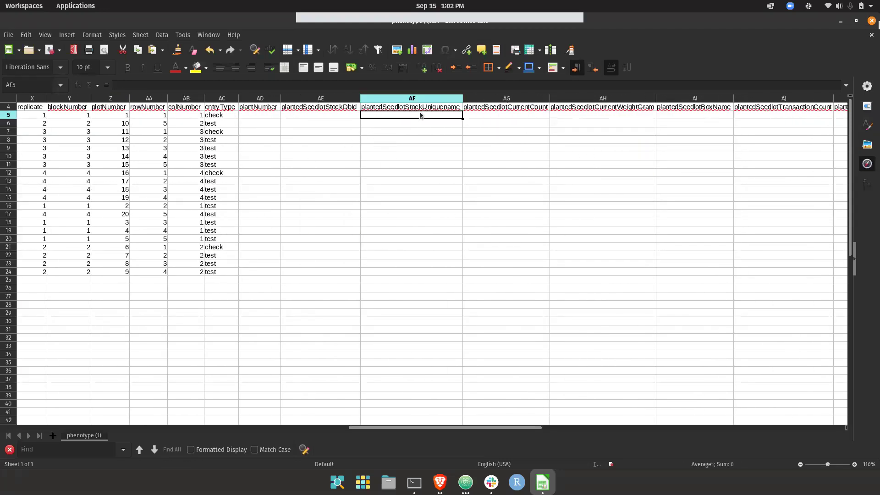
key(Right)
key(Right)
key(Right)
key(Right)
key(Right)
key(Right)
key(Right)
key(Right)
key(Right)
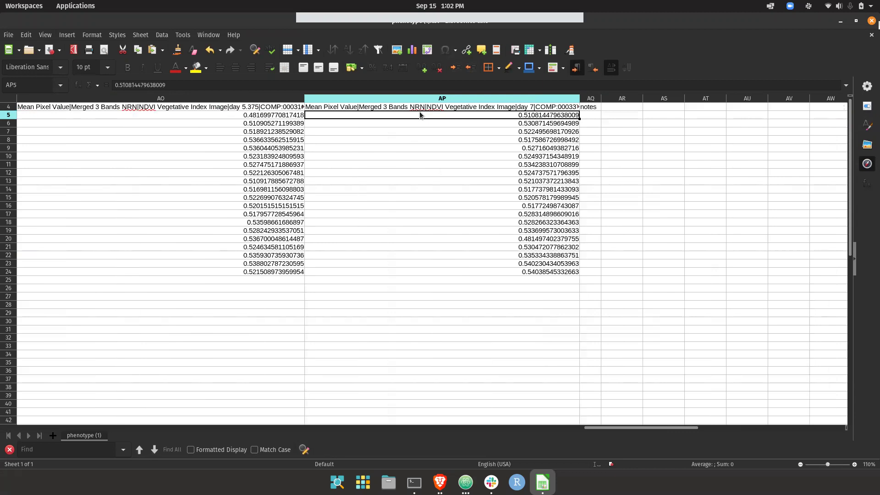
key(Left)
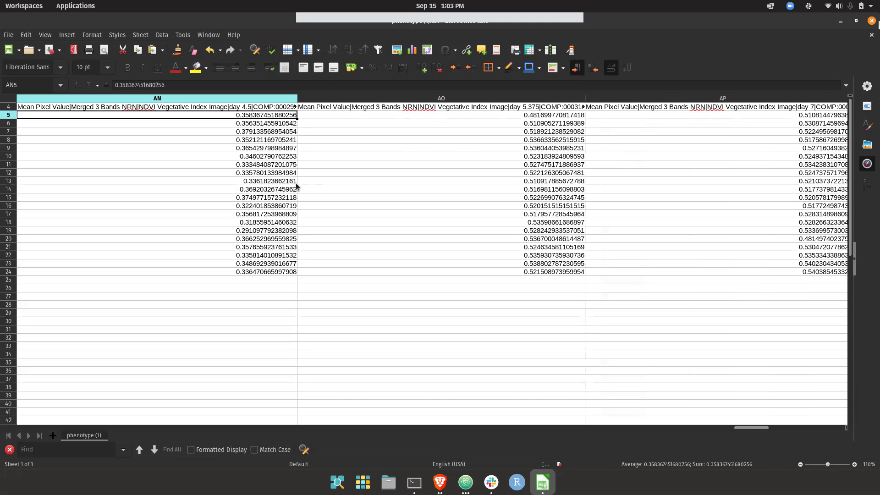
key(Left)
key(Left)
key(Left)
key(Left)
key(Left)
key(Left)
key(Left)
key(Left)
key(Left)
key(Left)
key(Left)
key(Left)
key(Left)
key(Left)
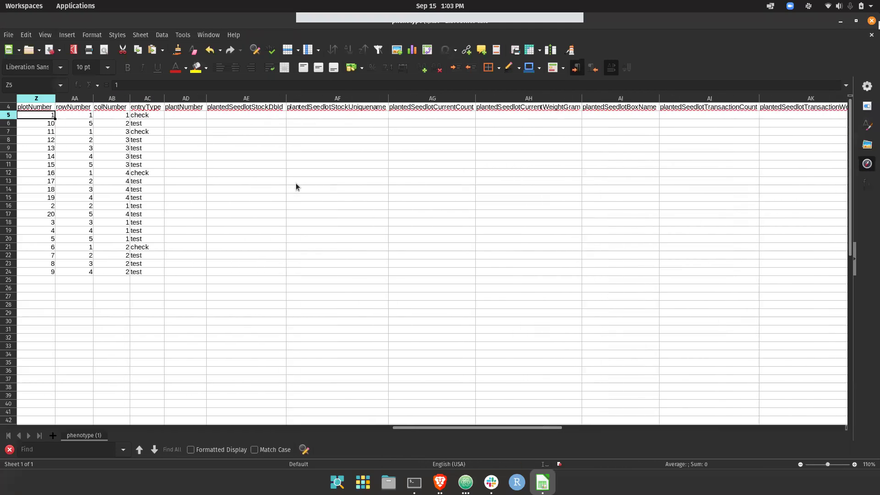
click(870, 21)
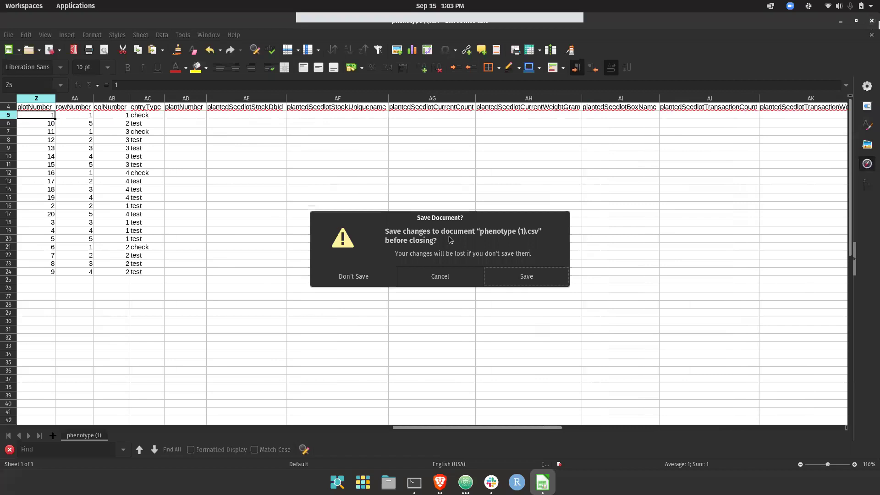
click(370, 277)
- Add IthacaHelfer2020 to the selected trials, making 2 of 10 trials
scroll(131, 247, up, 3)
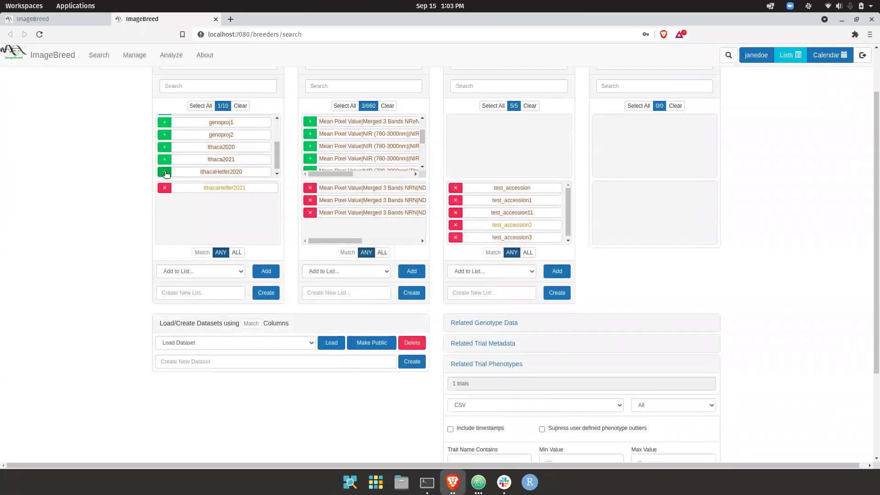
click(164, 173)
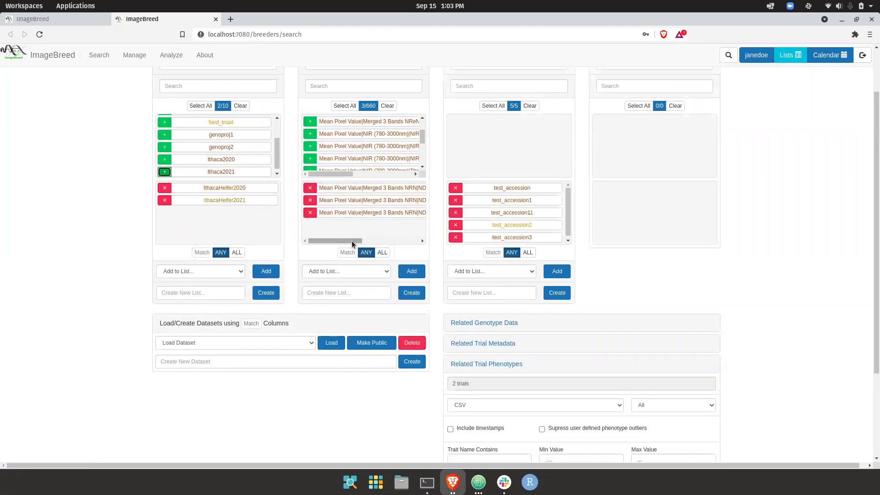
drag(351, 241, 316, 231)
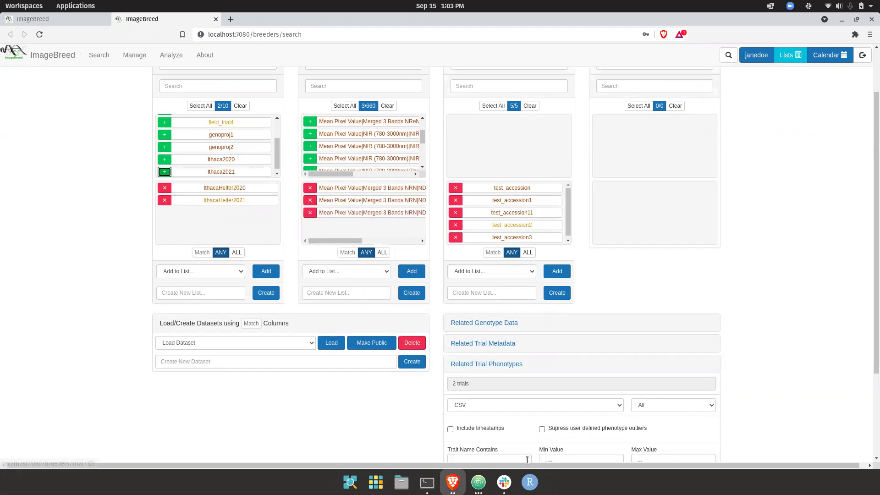
scroll(125, 317, up, 2)
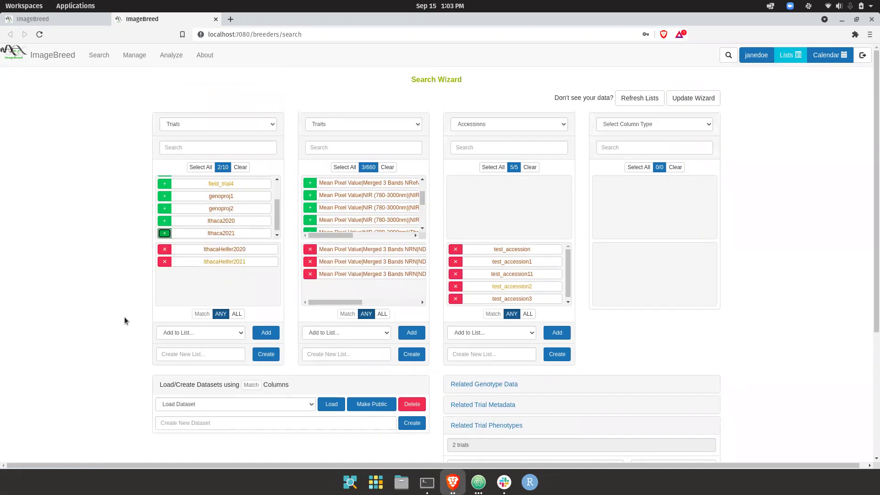